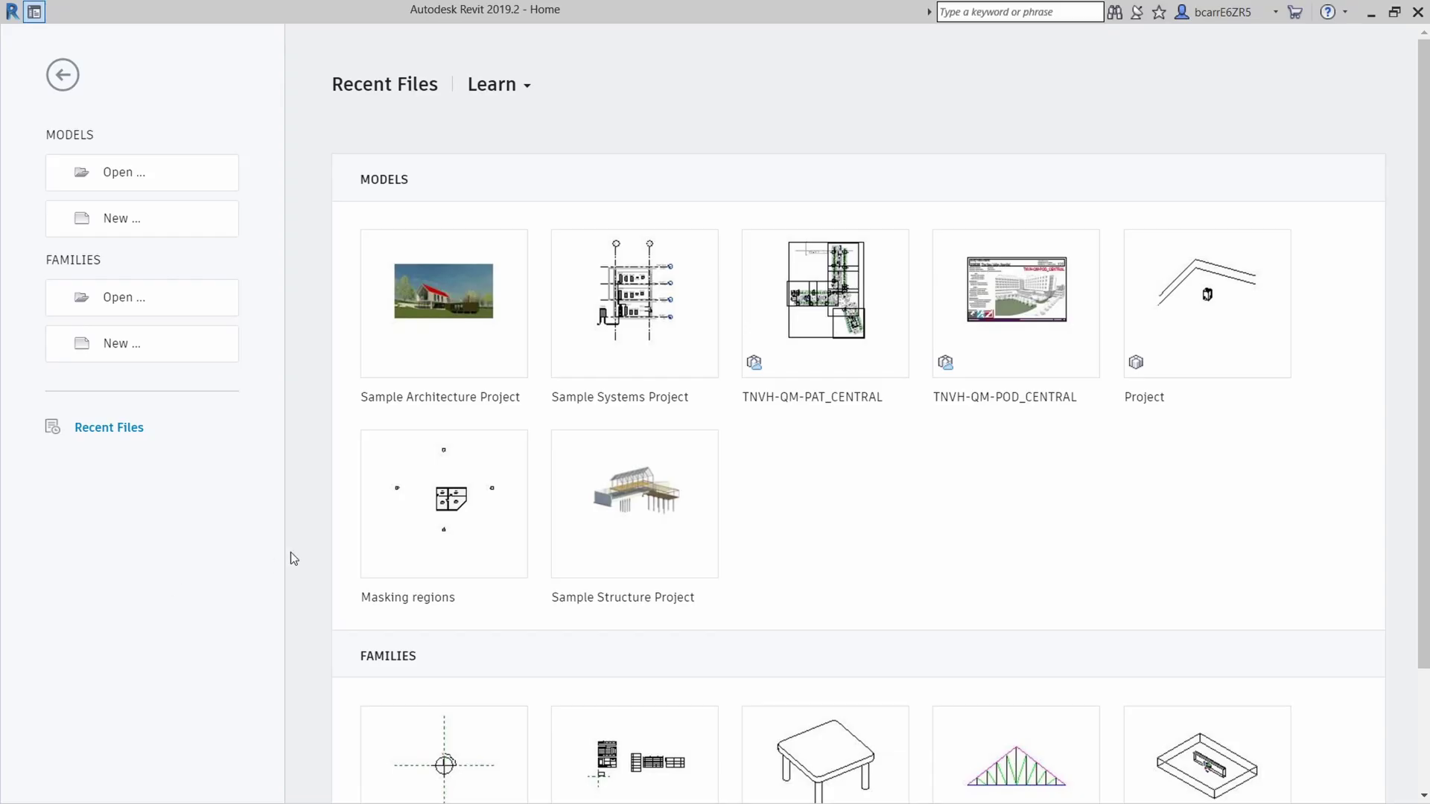
Step: Create a new annotation family from the Generic Annotation template
click(122, 343)
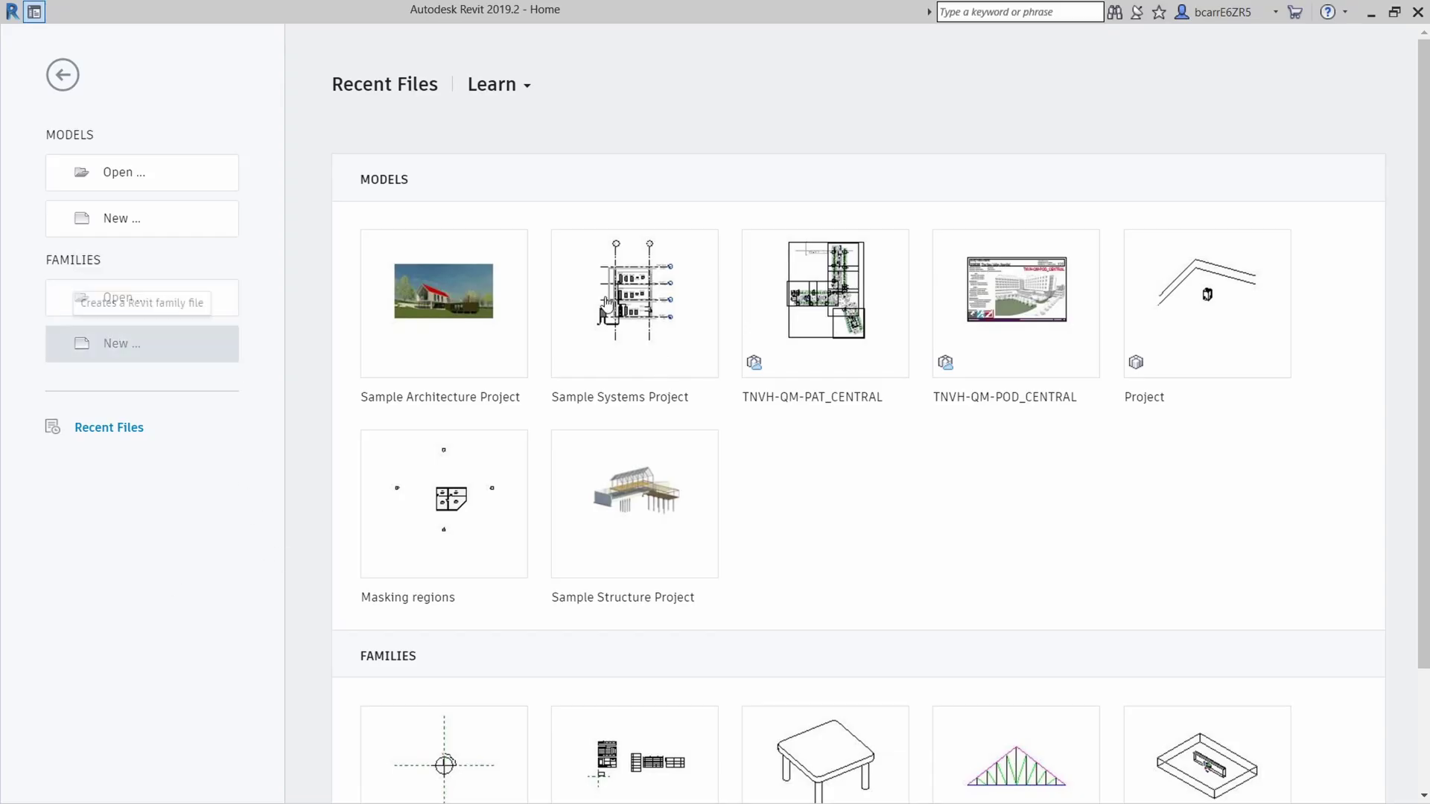
double_click(530, 257)
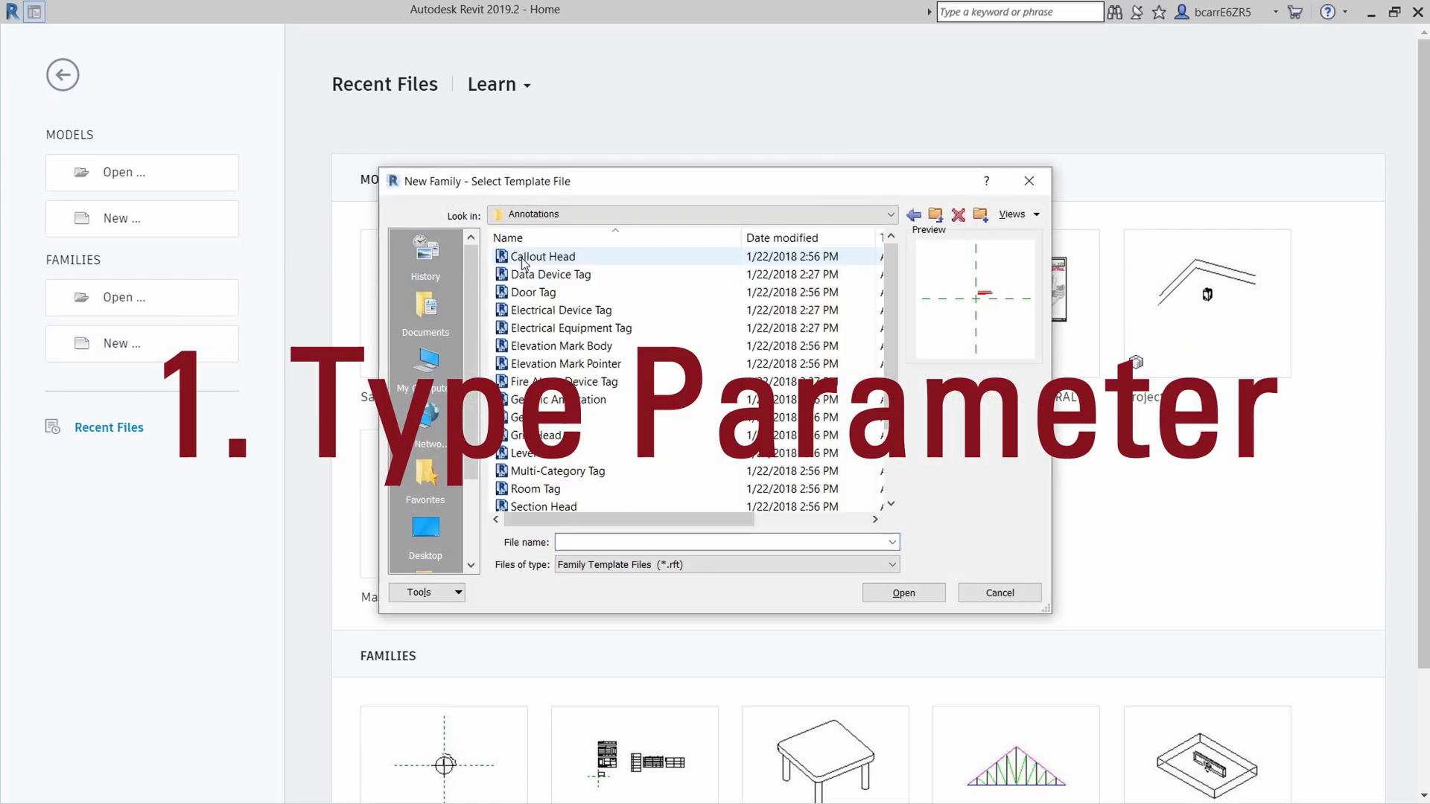
click(530, 257)
double_click(537, 399)
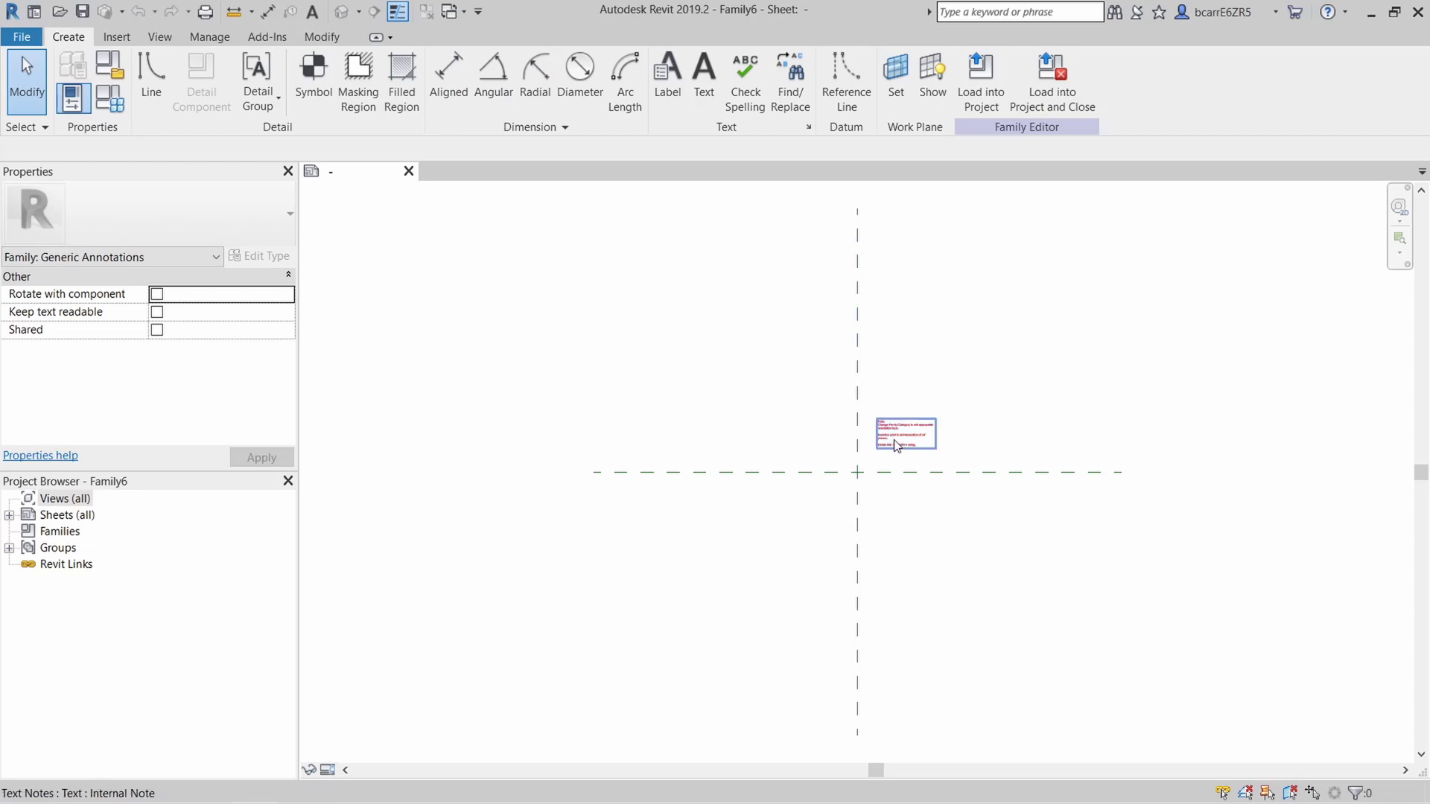
Step: Delete the template's instruction note beside the reference plane intersection
scroll(893, 439, up, 2)
click(894, 440)
key(Delete)
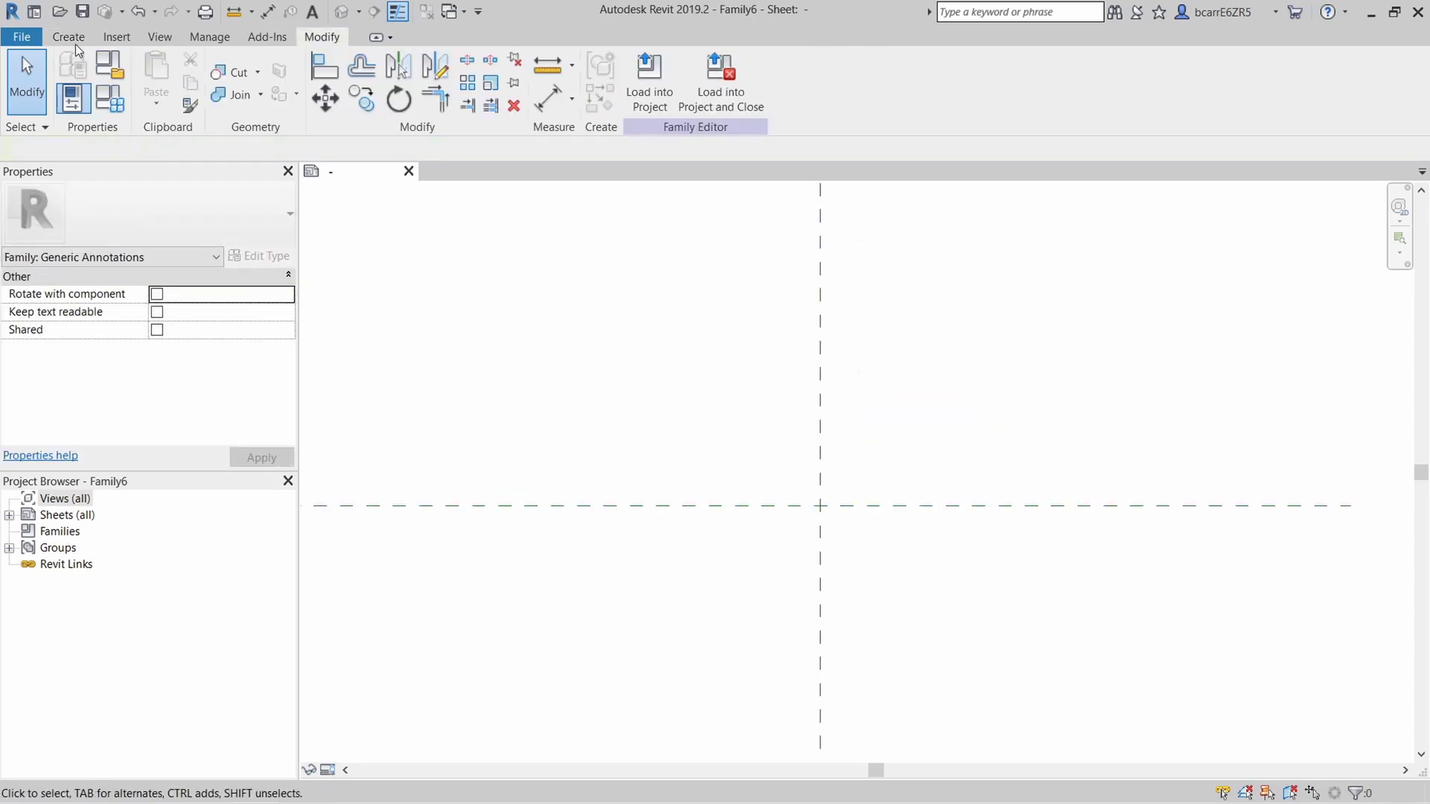
Step: Draw a circle with a radius of about 2 3/4 inches centred on the intersection of the reference planes
click(69, 36)
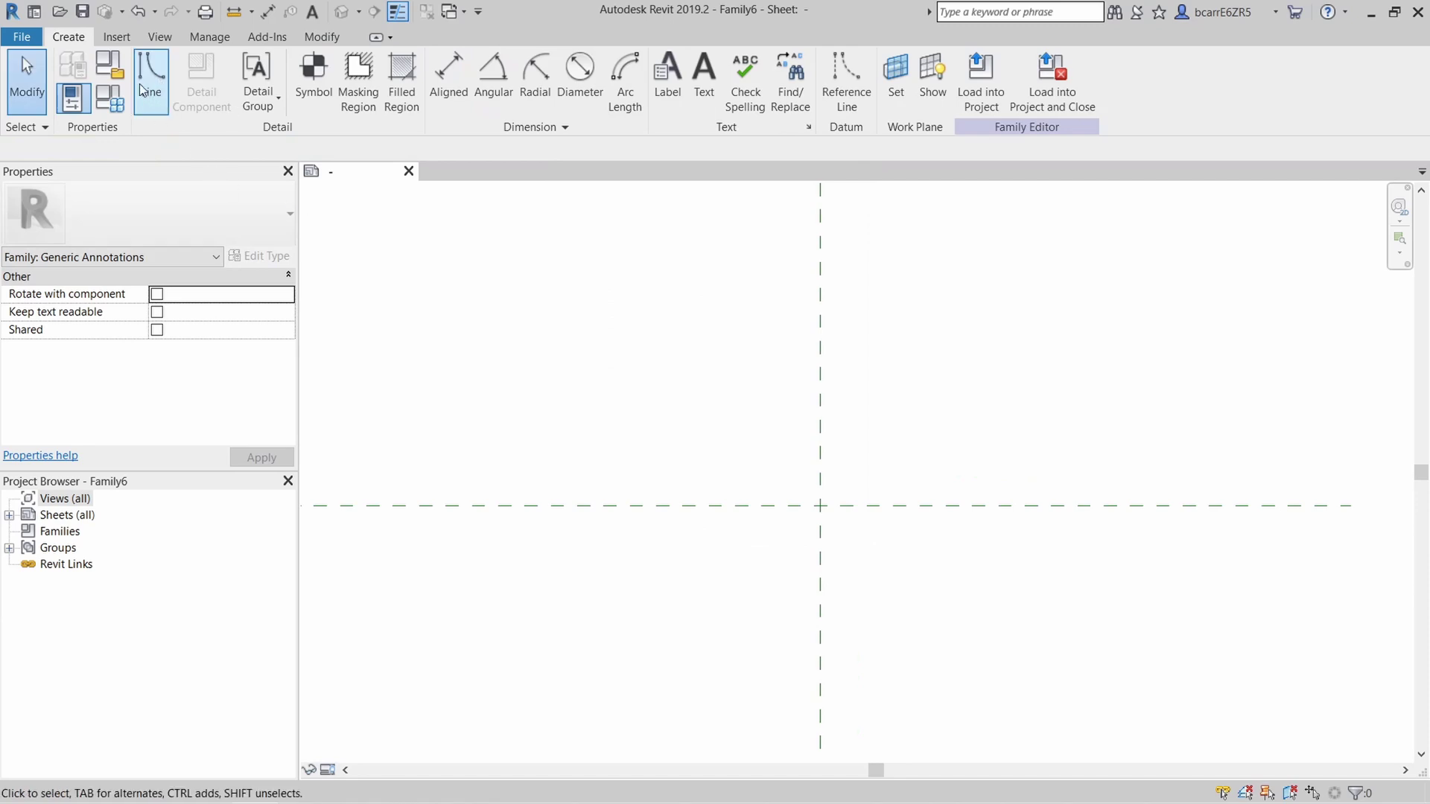
click(140, 83)
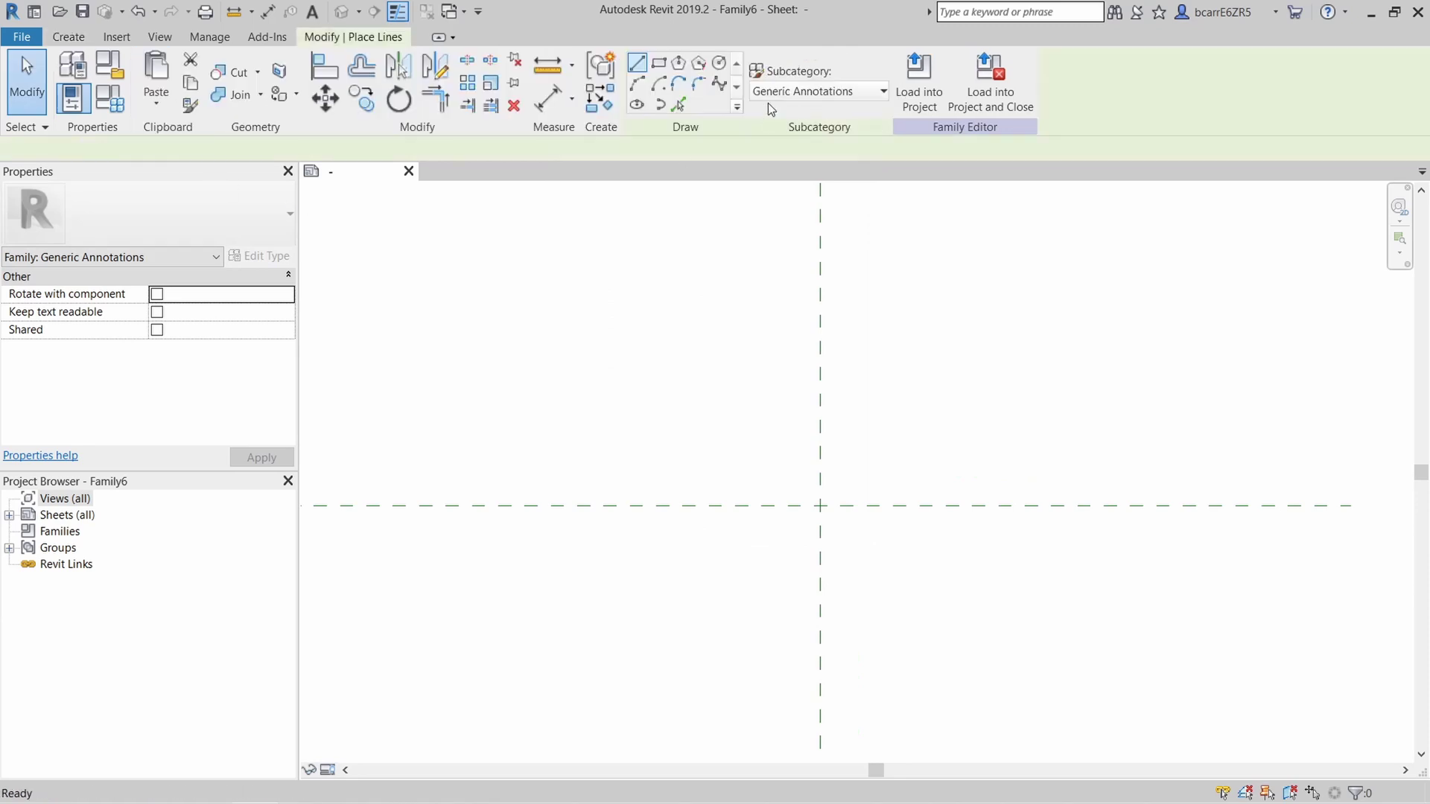
click(719, 63)
click(820, 505)
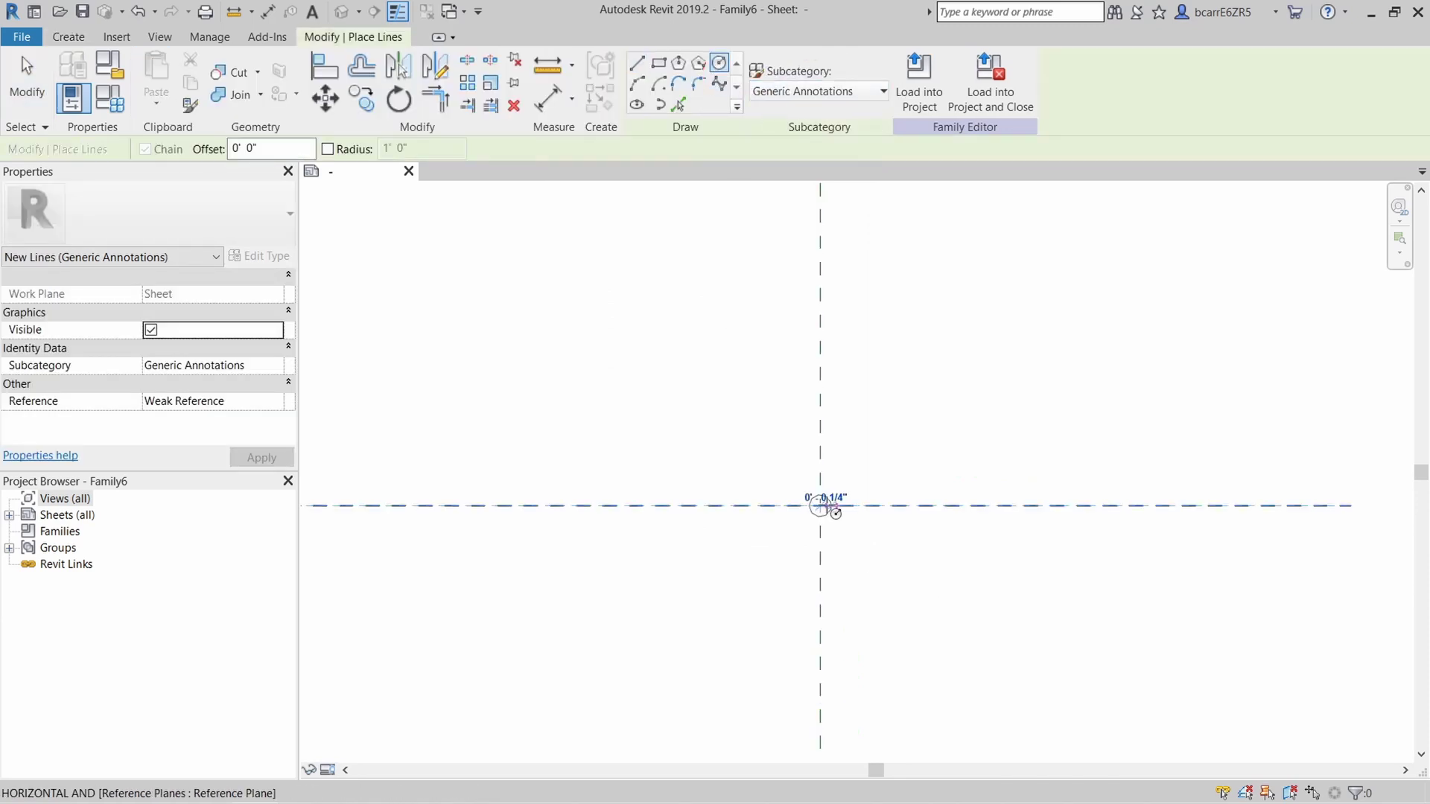
click(849, 388)
key(Escape)
Step: Set the circle's radius to 1 inch
scroll(870, 493, up, 3)
click(933, 382)
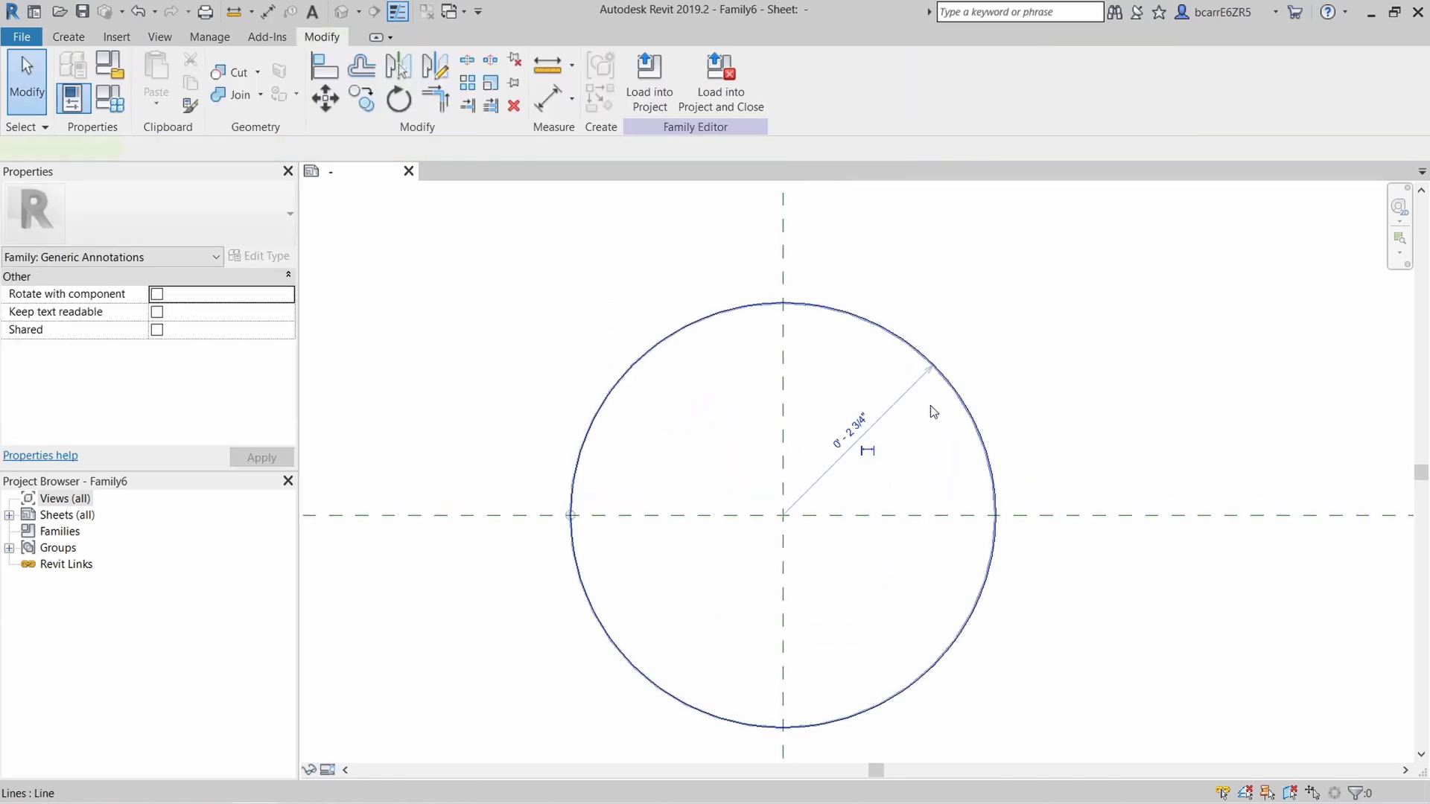
click(830, 420)
text(1)
key(Return)
click(855, 426)
scroll(834, 579, up, 5)
scroll(833, 563, down, 2)
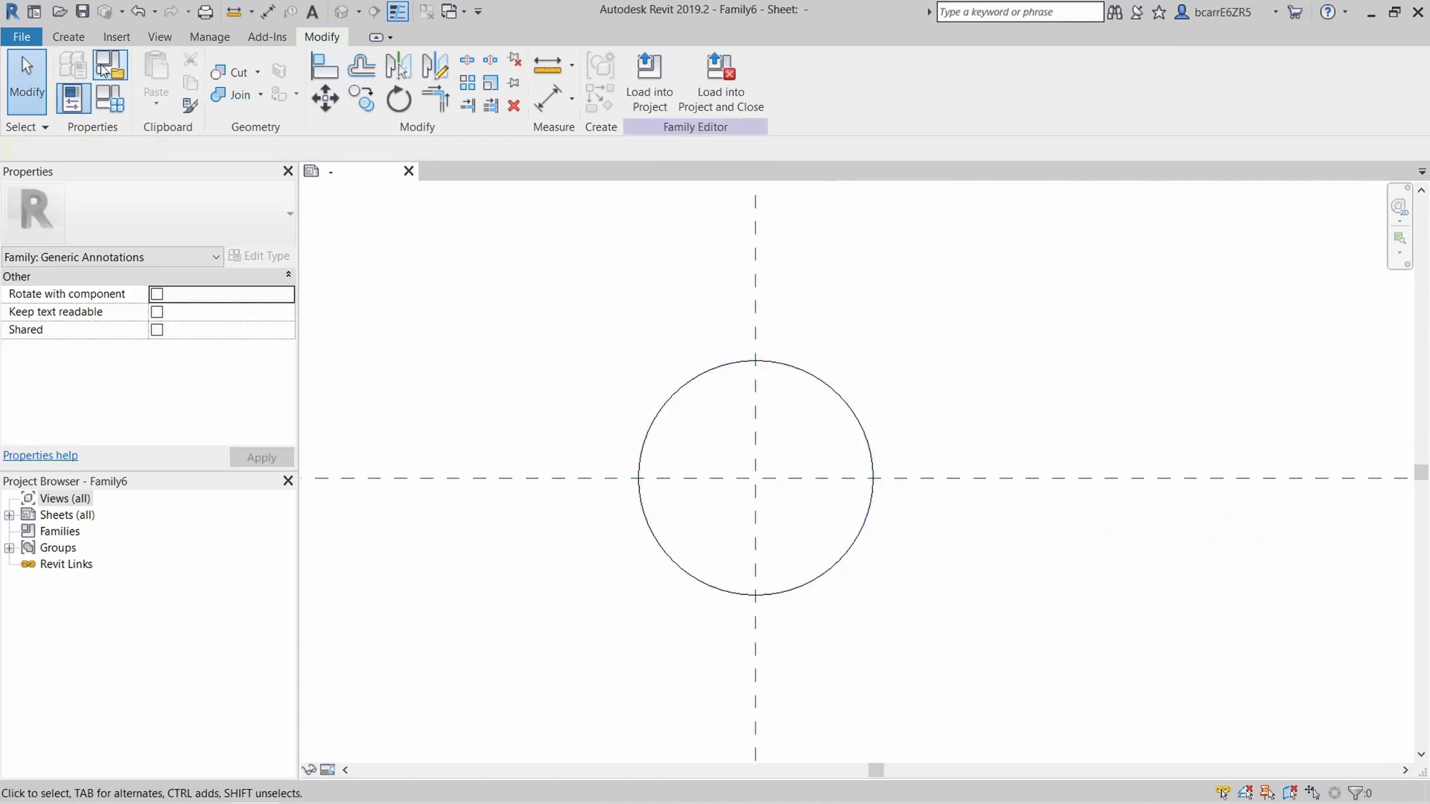
Step: Draw a reference line about 2 inches long from the circle's centre, rising at 45° up and to the right
click(75, 39)
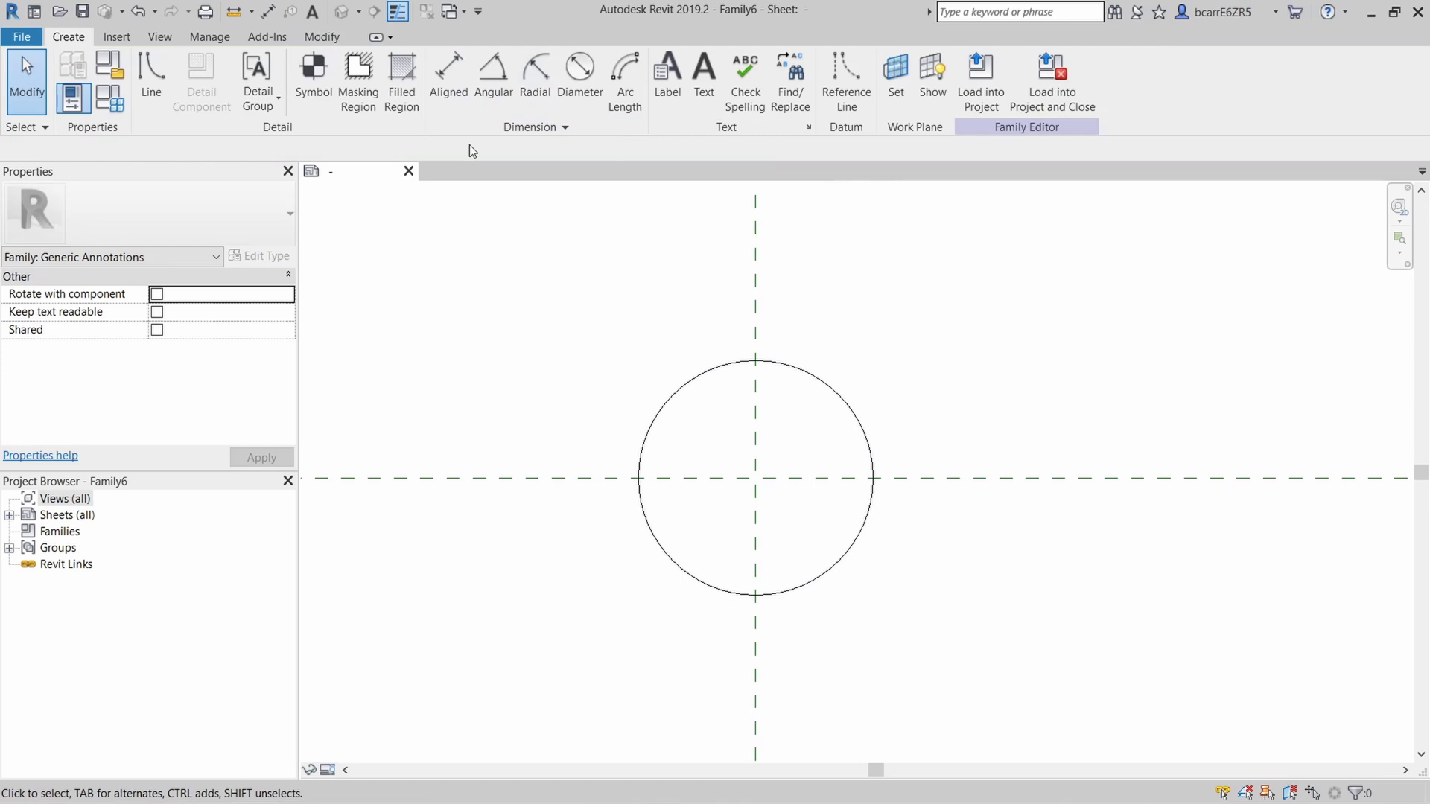
click(847, 78)
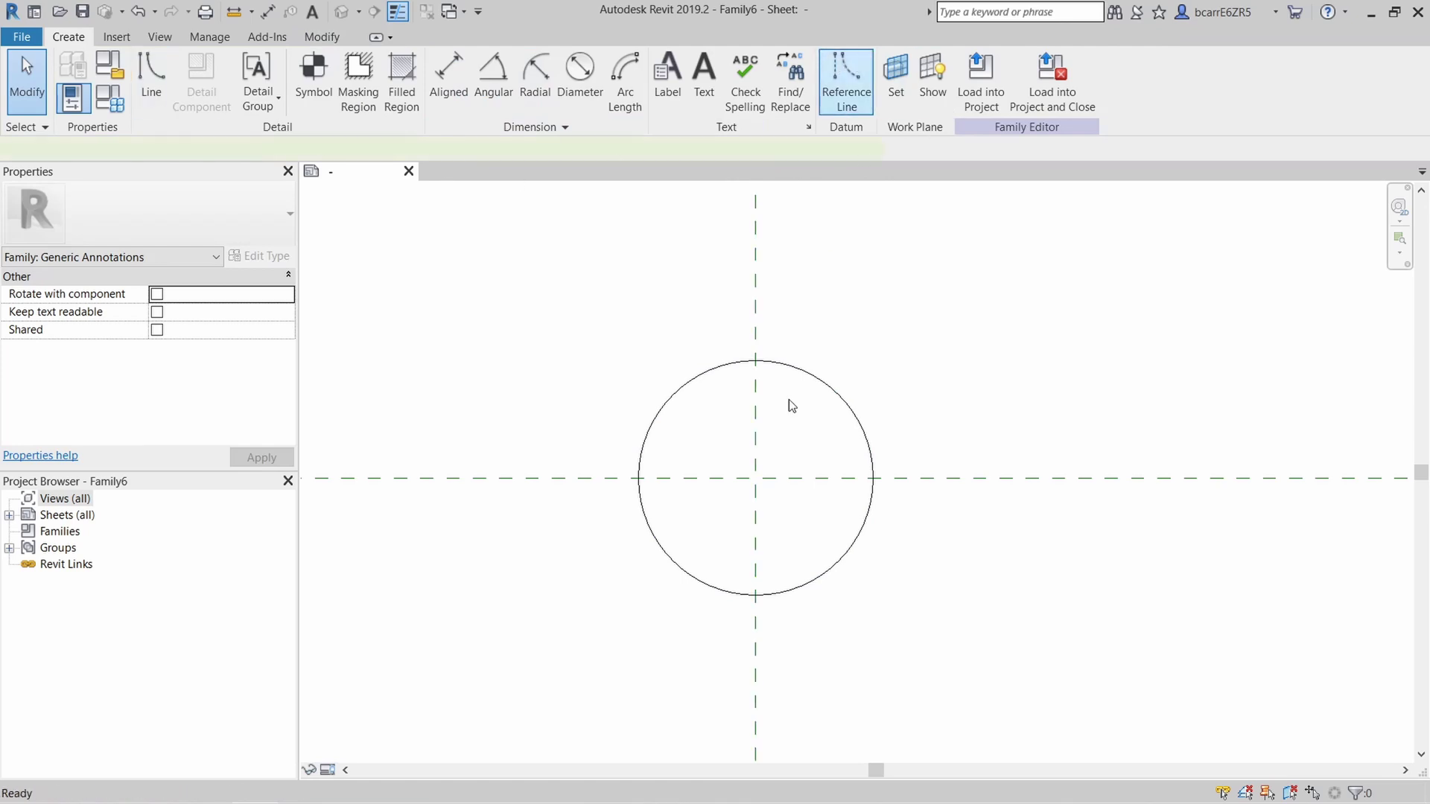
click(755, 478)
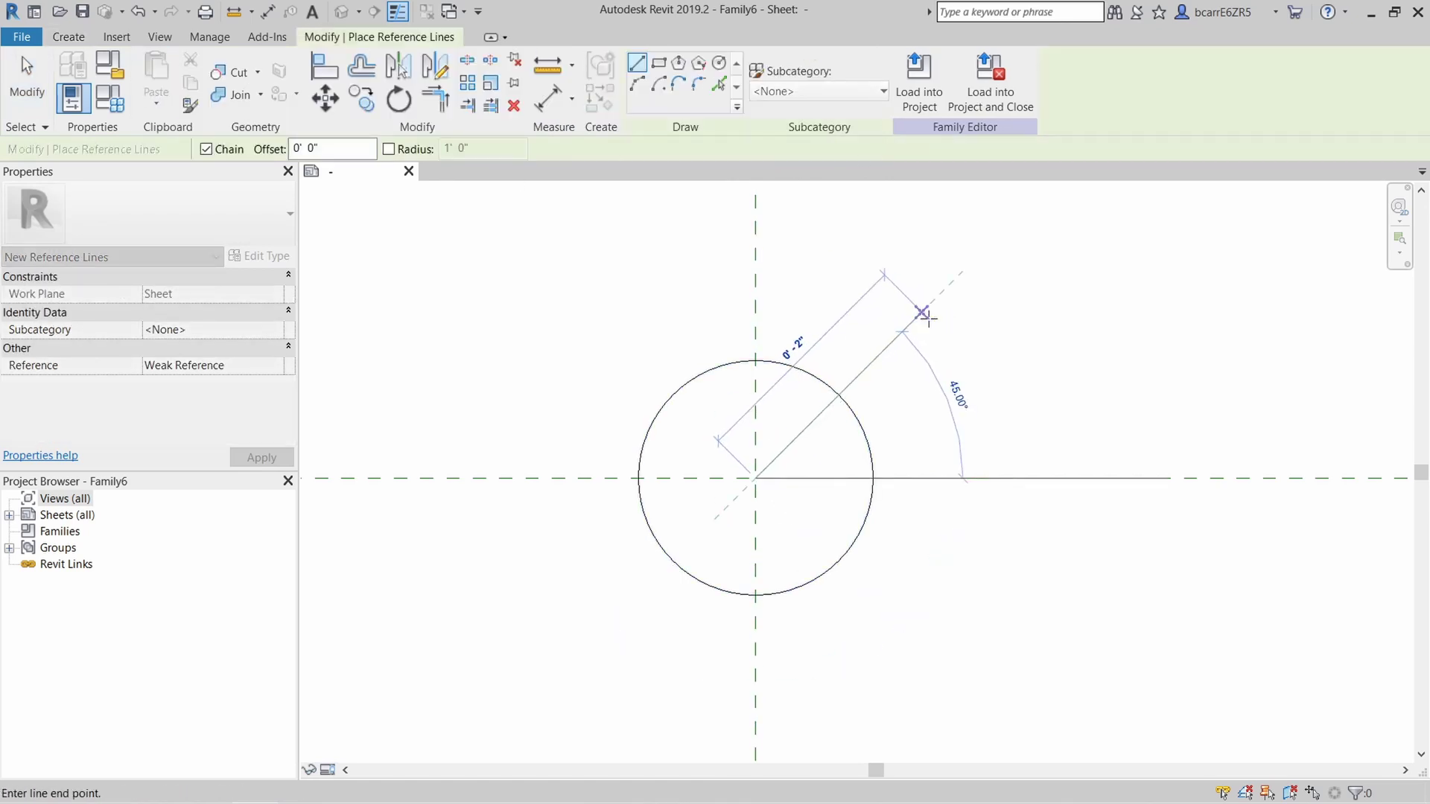
click(927, 318)
key(Escape)
key(Escape)
Step: Pull the reference line's inner endpoint off the centre, and align it to the horizontal and vertical reference planes
scroll(852, 383, up, 2)
click(849, 373)
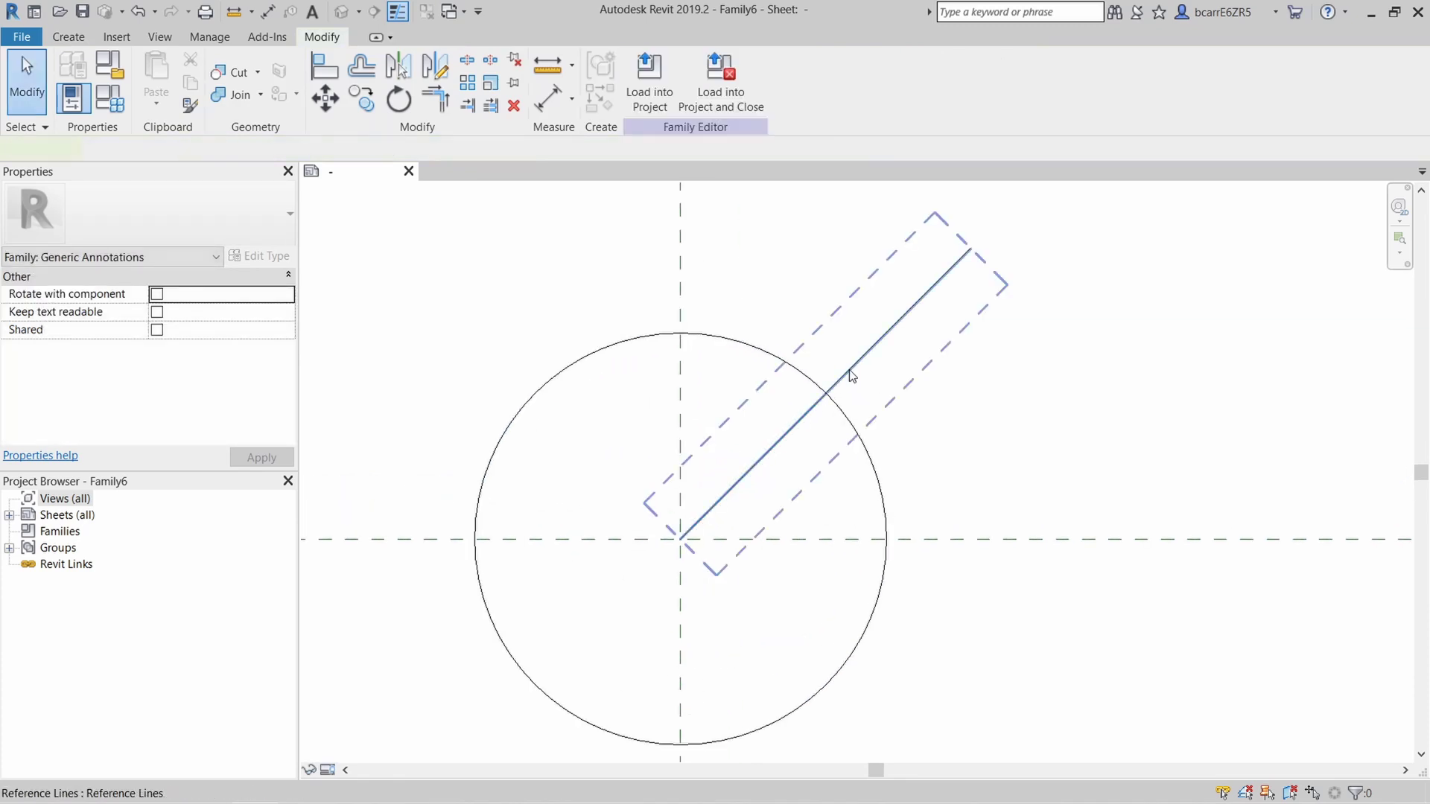
drag(680, 539, 716, 504)
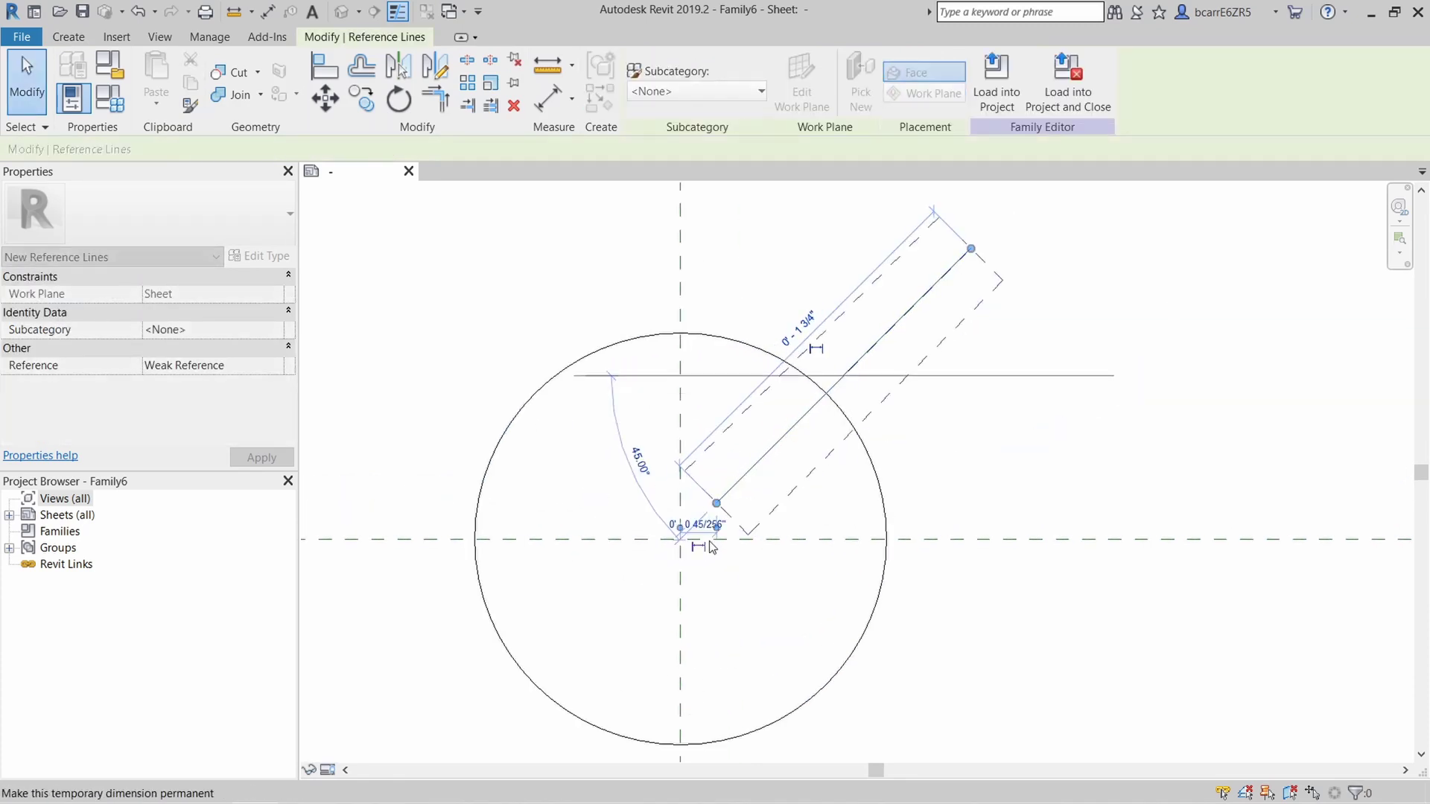
click(337, 77)
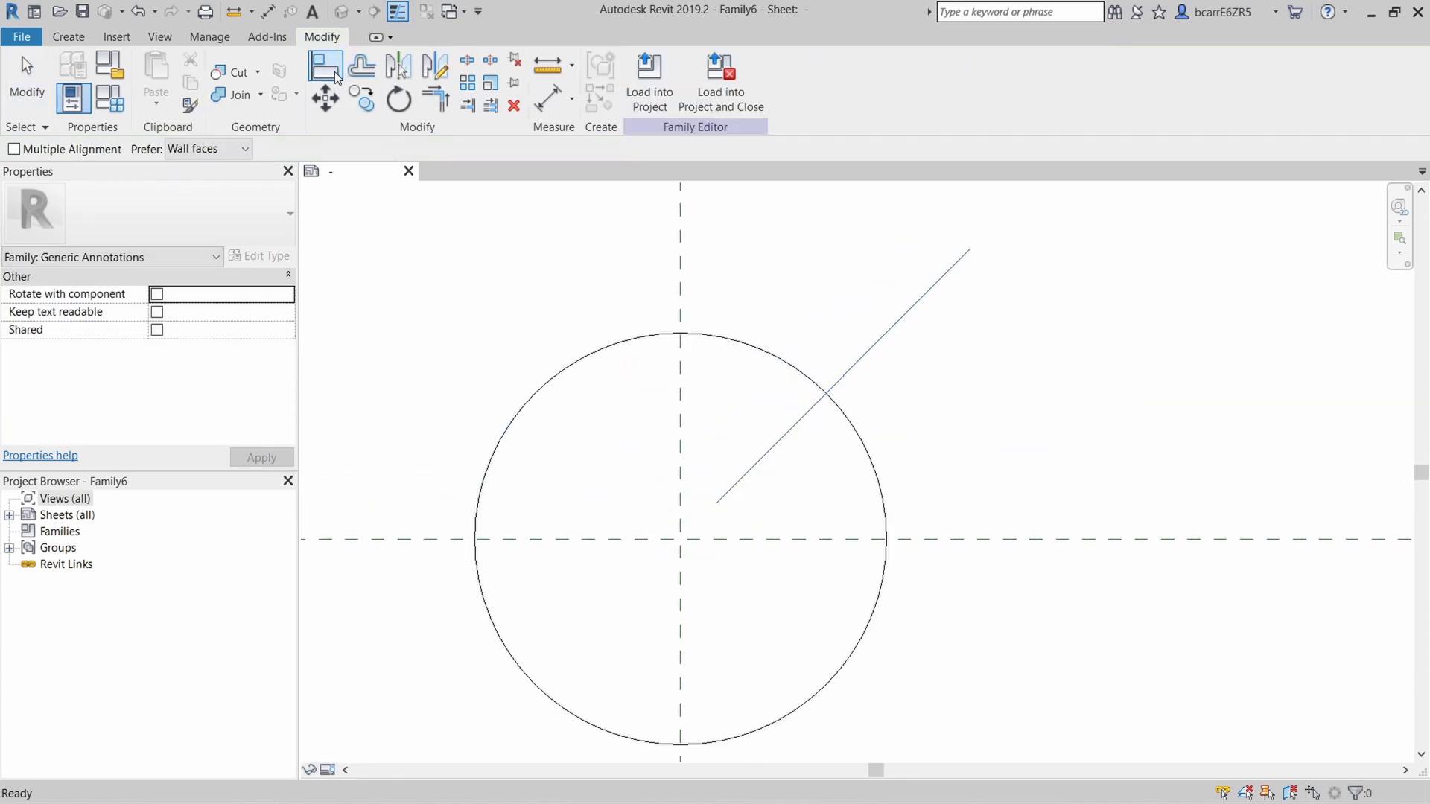
click(723, 538)
click(714, 507)
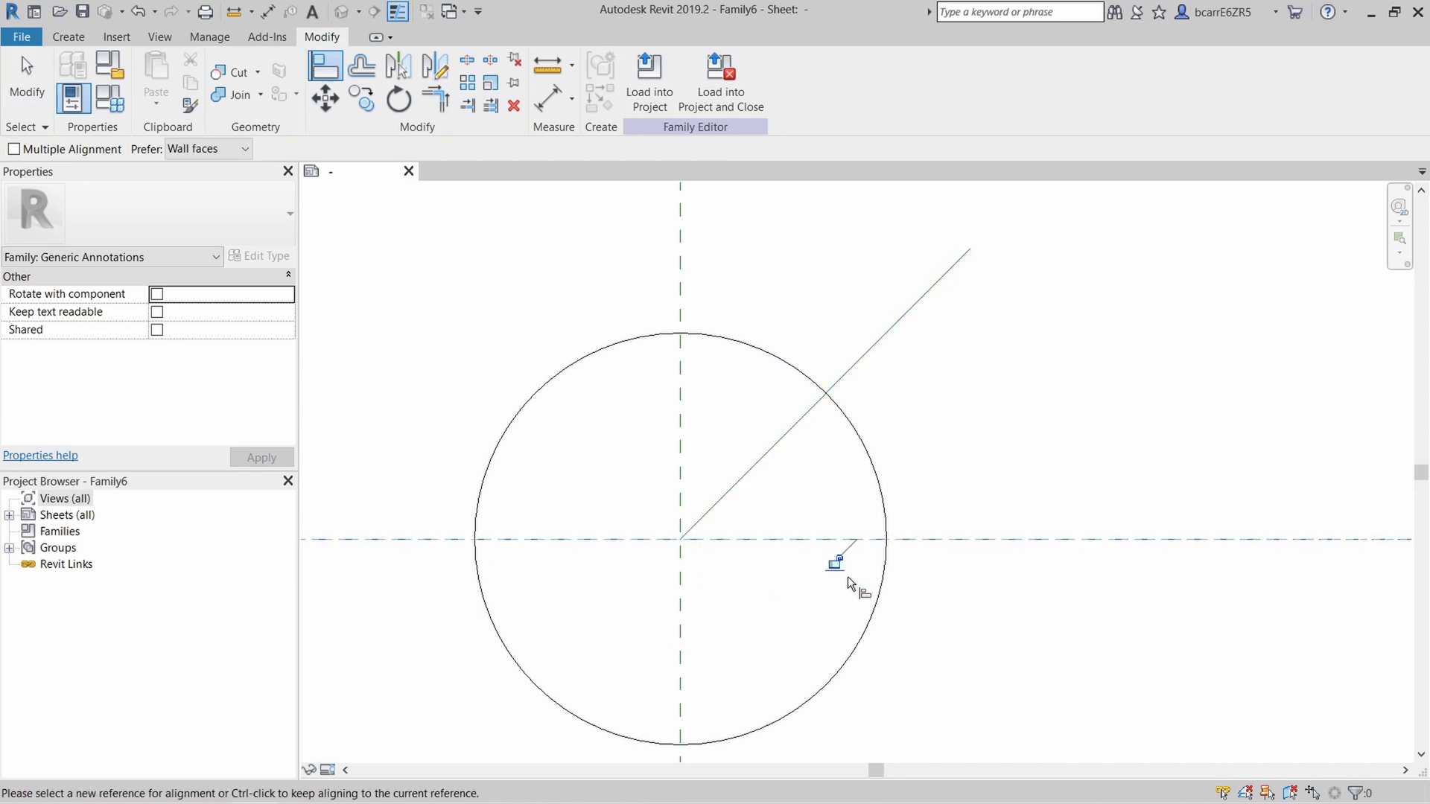
click(679, 480)
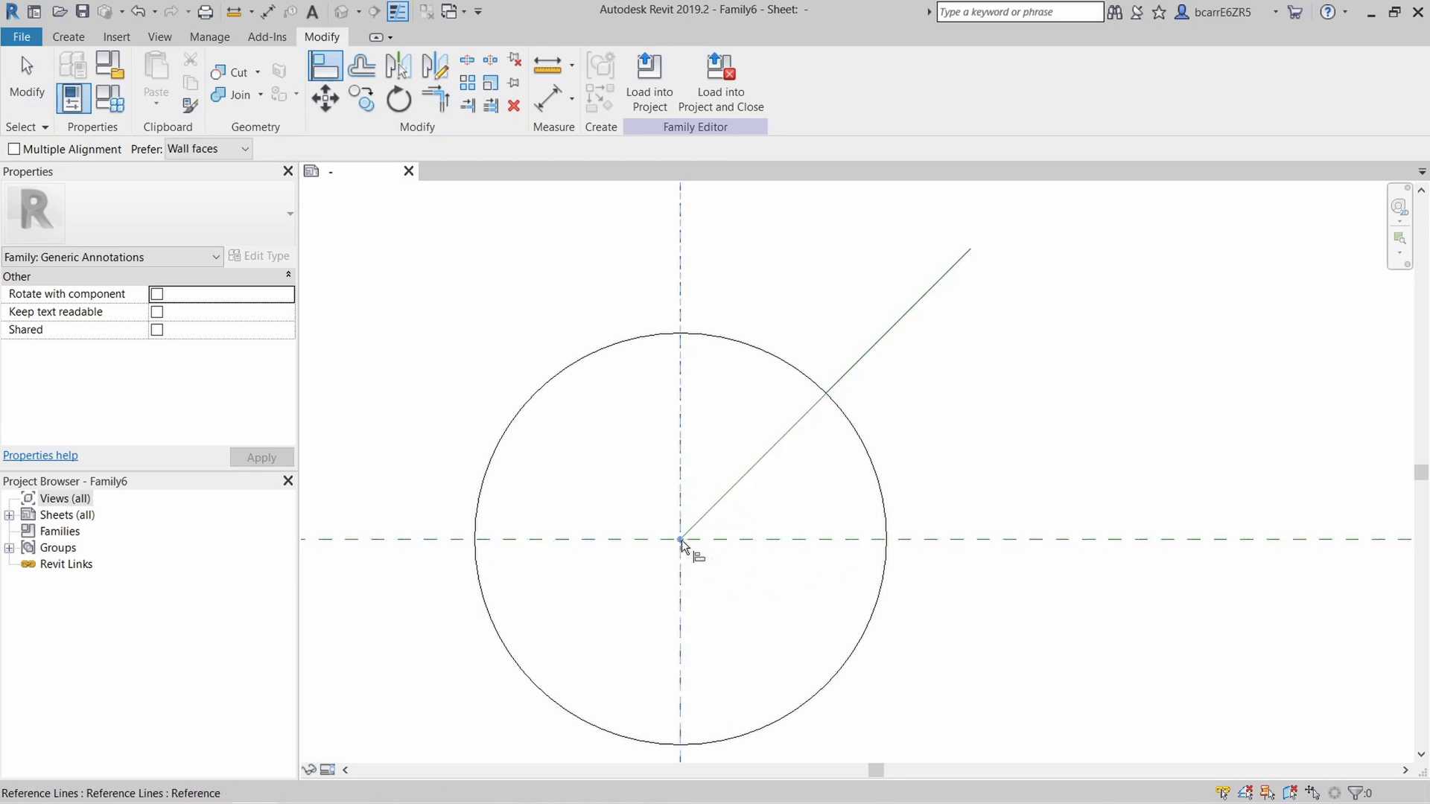
click(681, 539)
Step: Place an angular dimension between the vertical reference plane and the diagonal reference line, outside the circle
middle_drag(722, 524, 845, 550)
scroll(845, 550, down, 1)
click(68, 36)
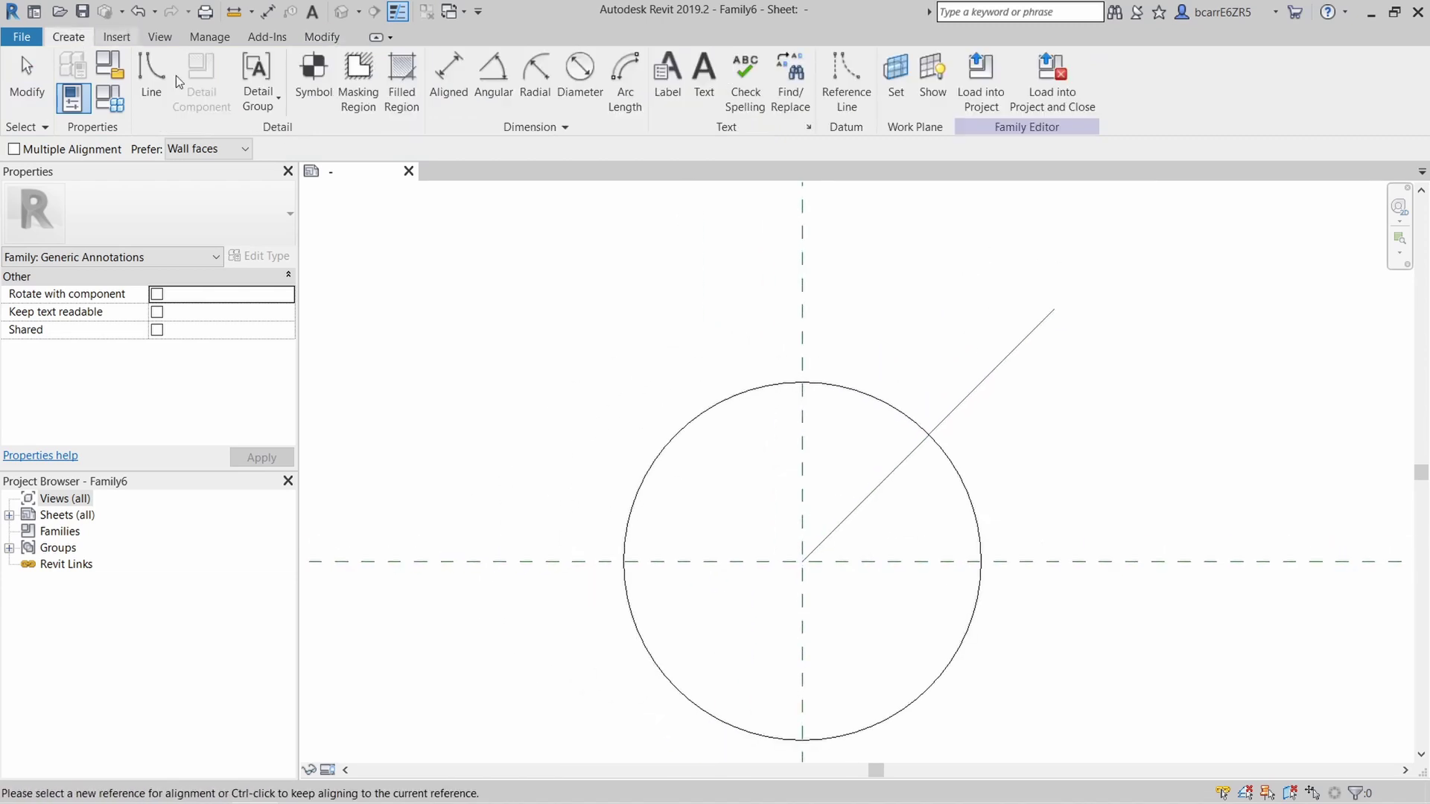
click(506, 69)
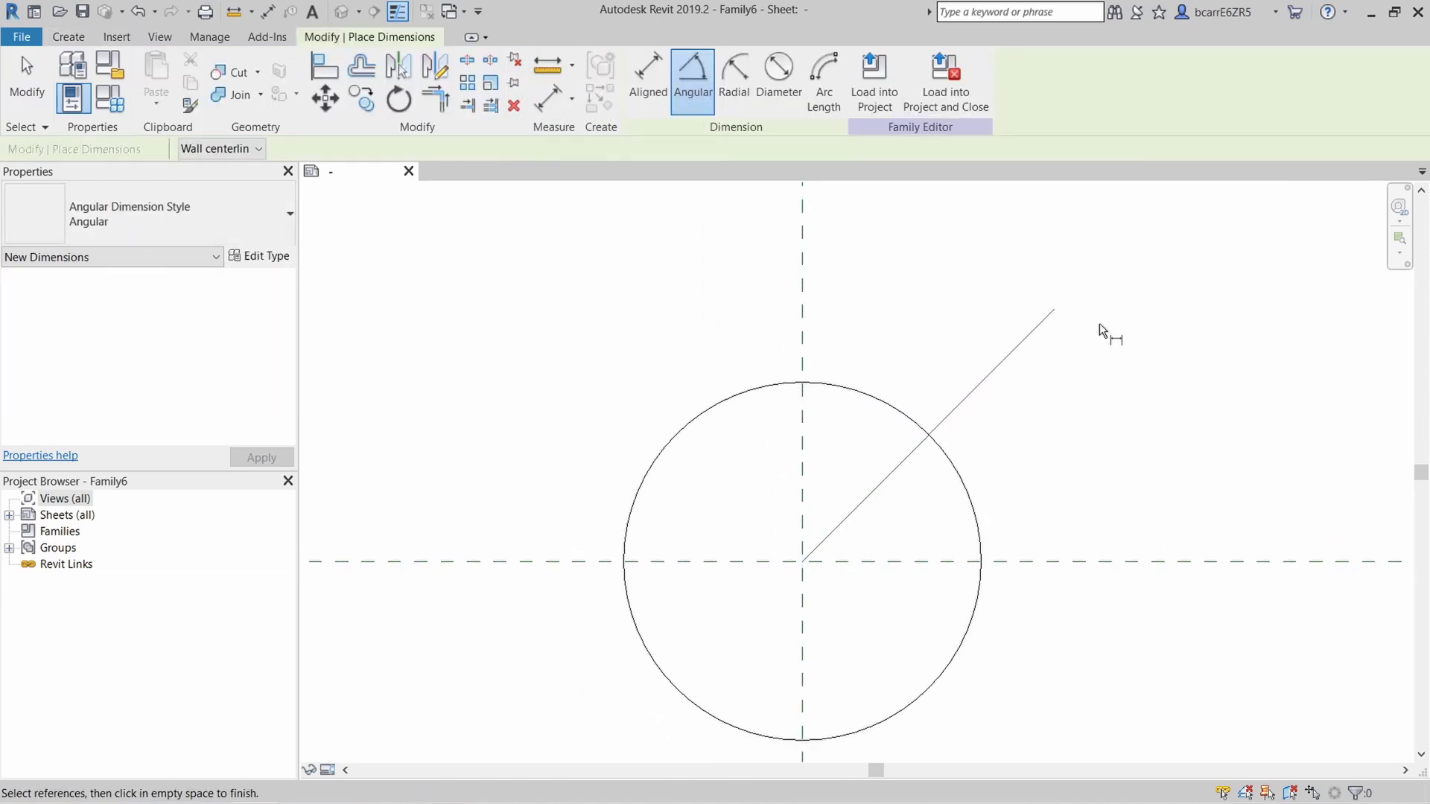
click(1000, 354)
click(804, 317)
click(891, 349)
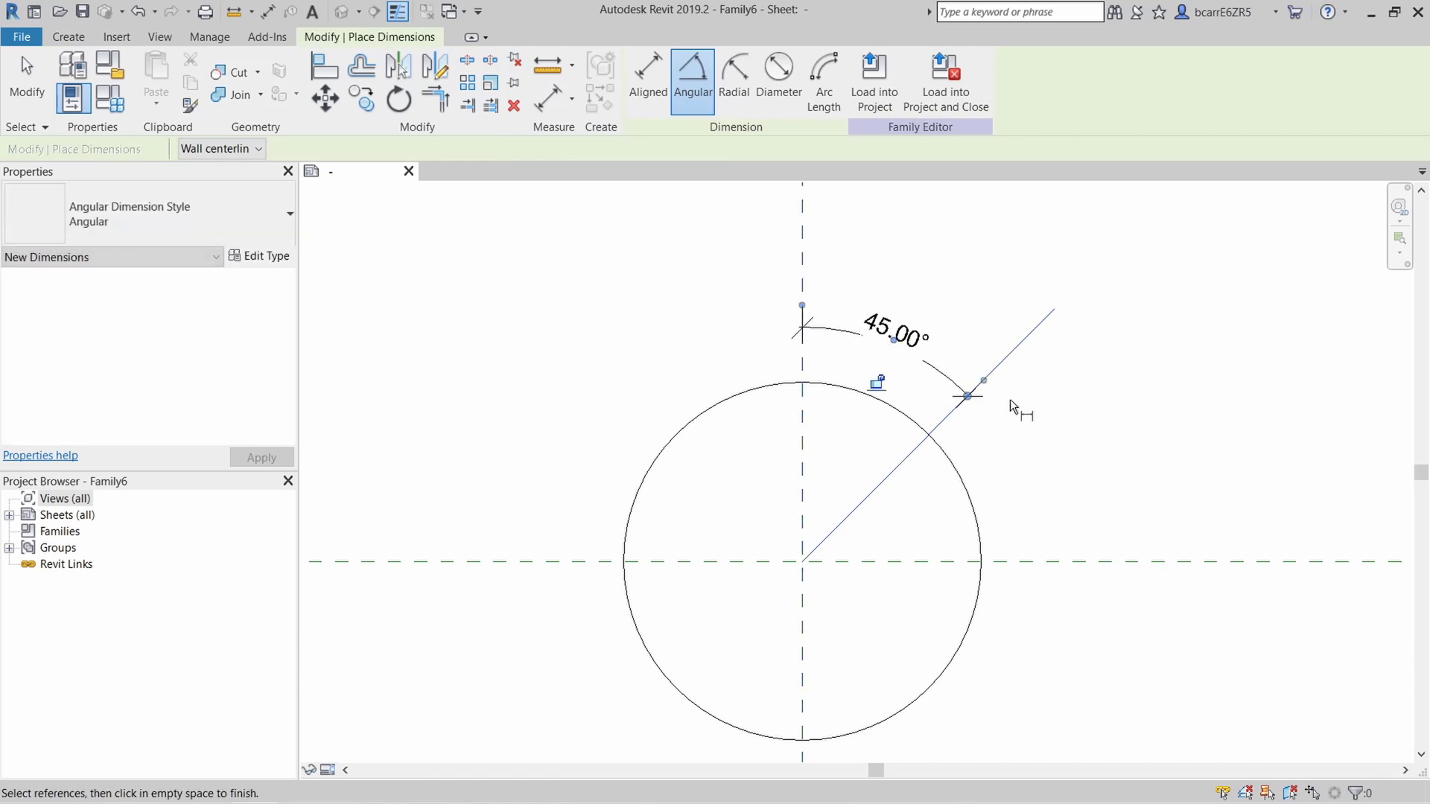
key(Escape)
key(Escape)
Step: Label the angular dimension with a new family type parameter named Angle, grouped under Dimensions
scroll(1034, 386, down, 1)
scroll(923, 365, up, 1)
click(922, 366)
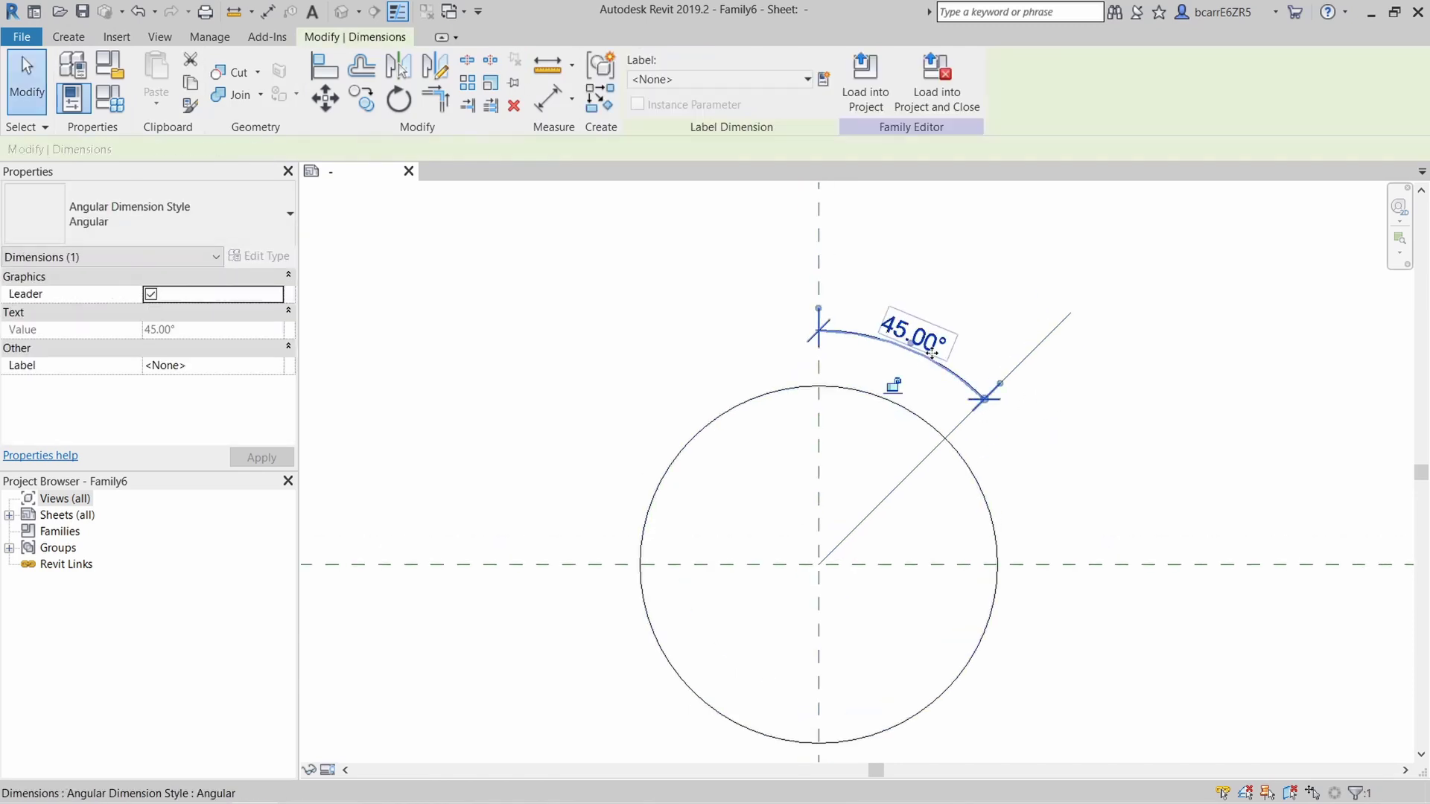
click(822, 80)
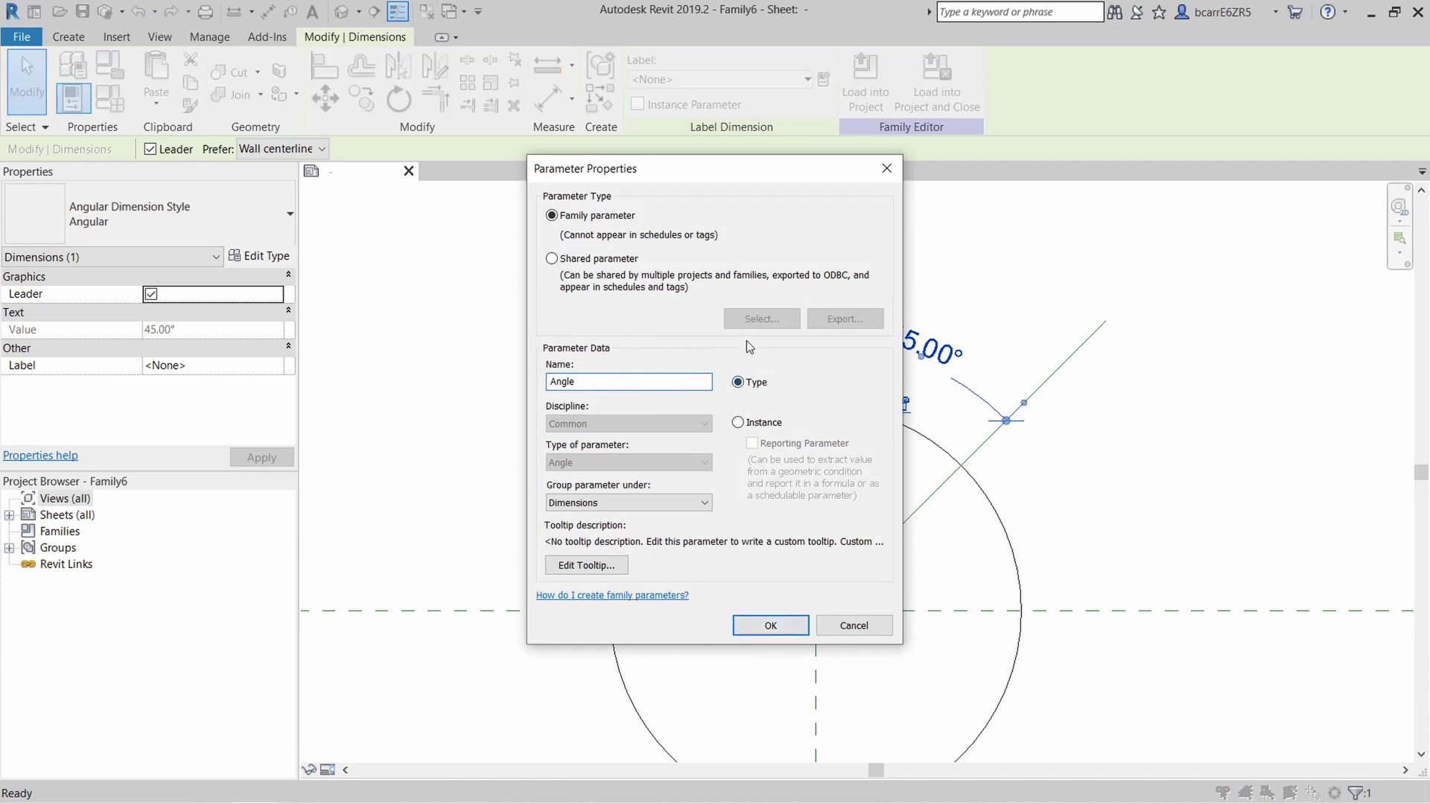
click(767, 623)
scroll(1019, 346, up, 1)
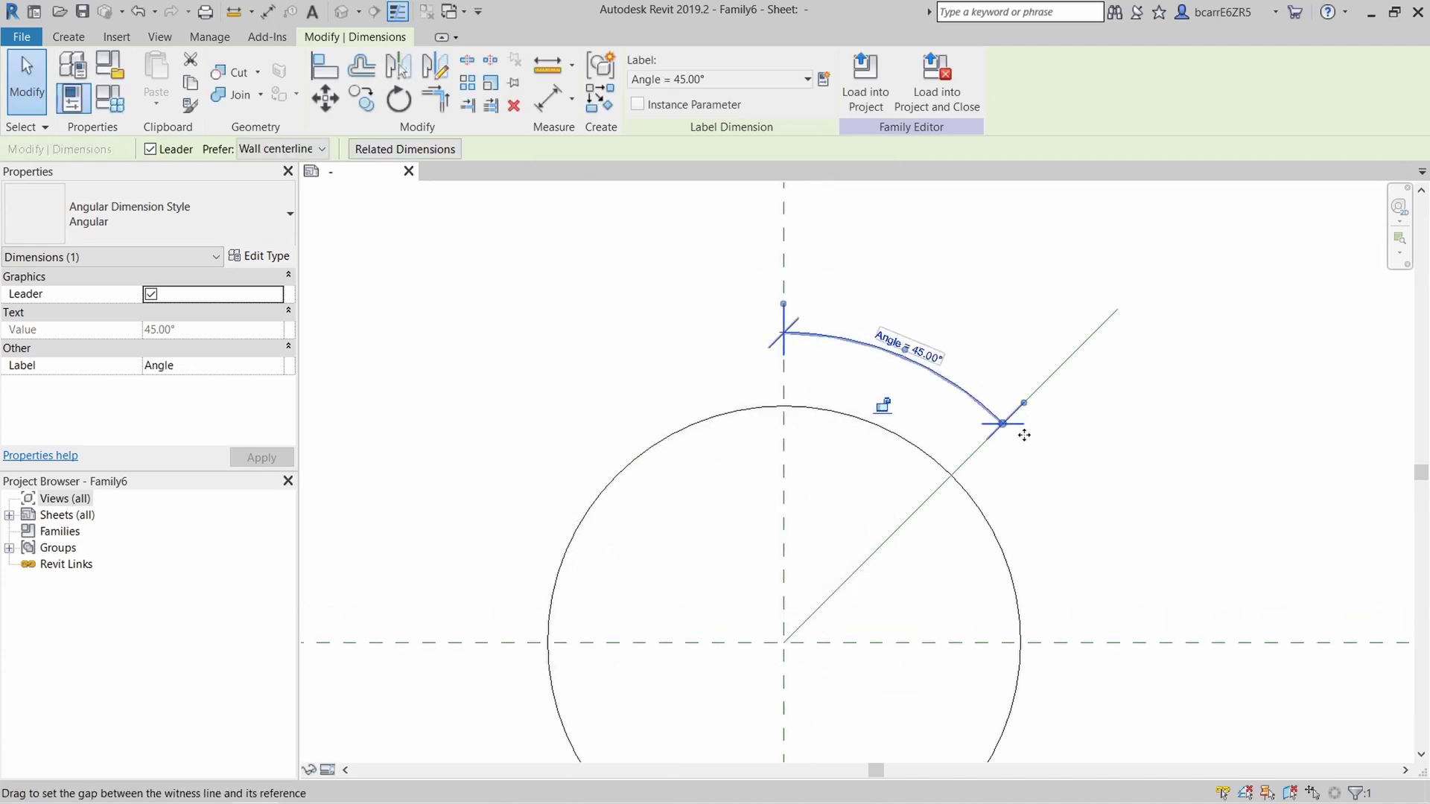
key(Escape)
Step: Shorten the diagonal reference line slightly at its outer end
middle_drag(908, 379, 919, 319)
scroll(919, 318, down, 1)
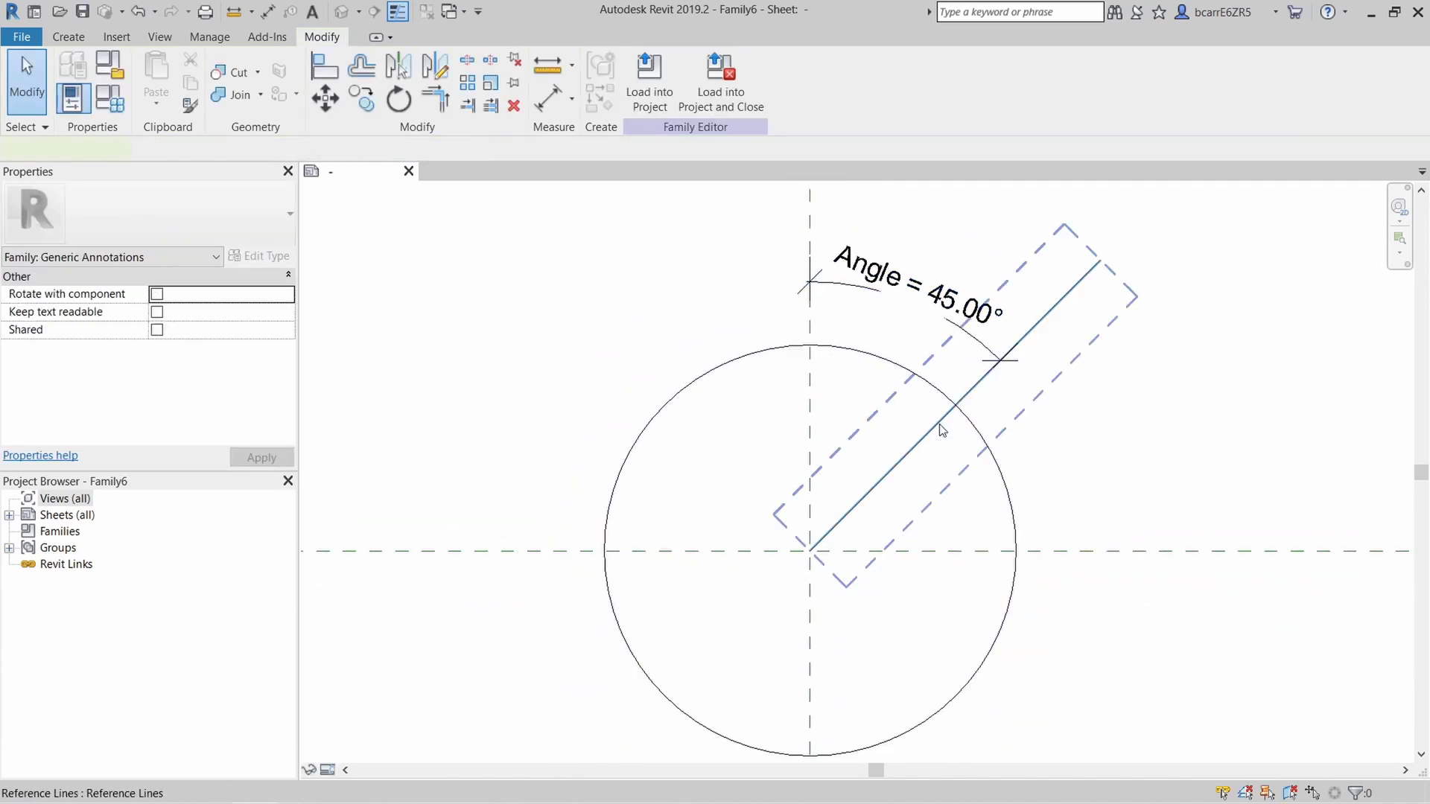
click(1078, 279)
drag(1100, 262, 1046, 314)
click(886, 325)
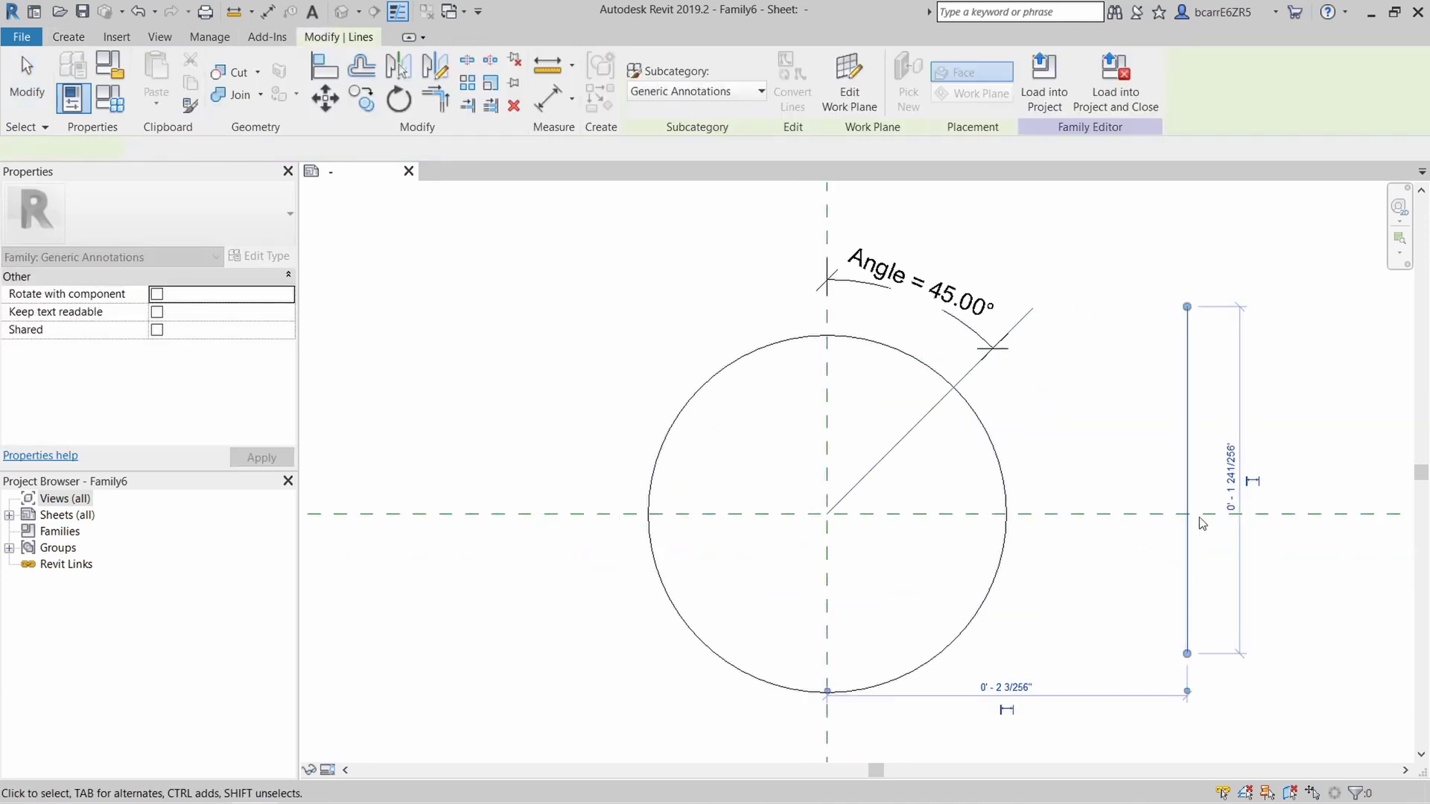
Step: Set the vertical line's length to 2 1/2 inches and move it by its midpoint onto the circle's centre
click(1228, 480)
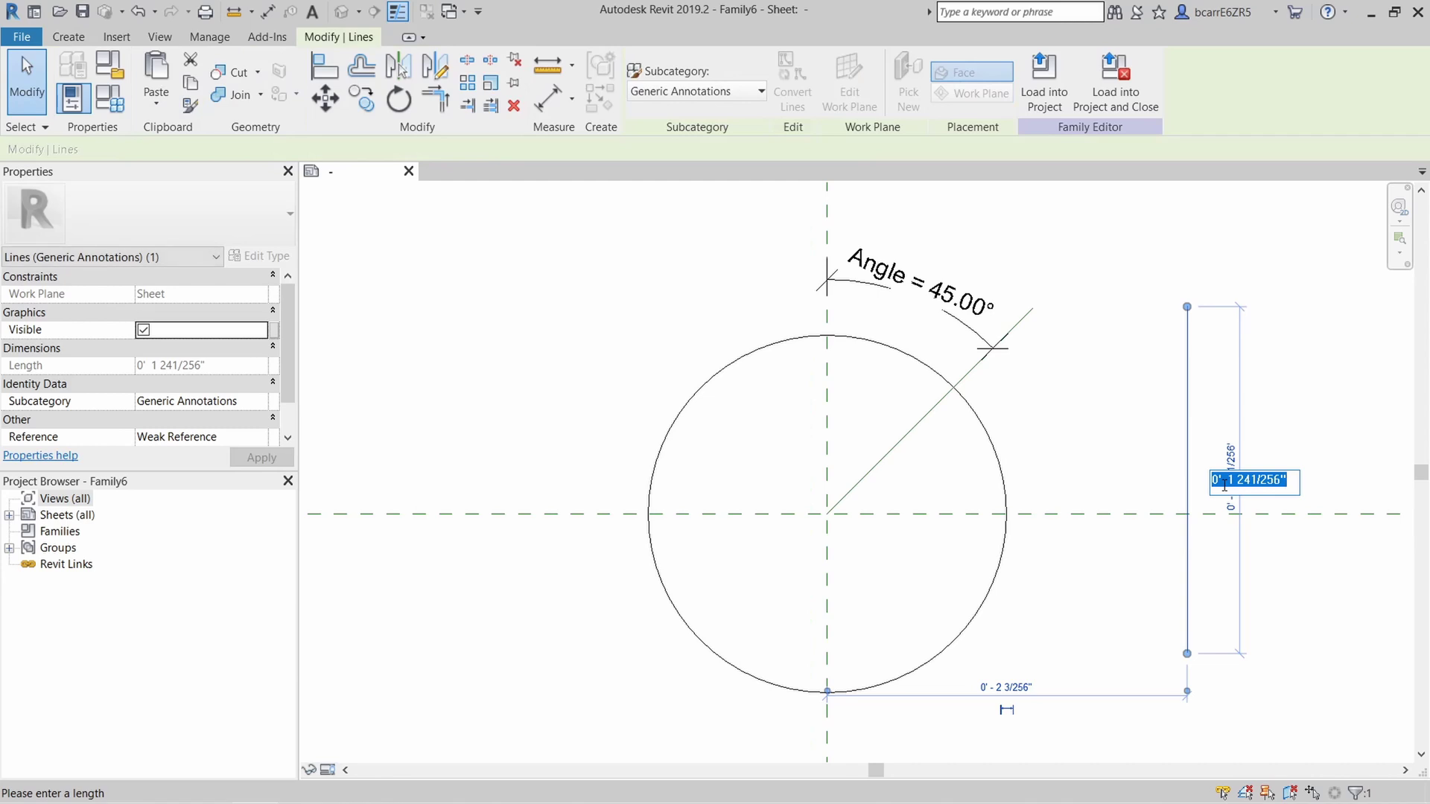
key(Return)
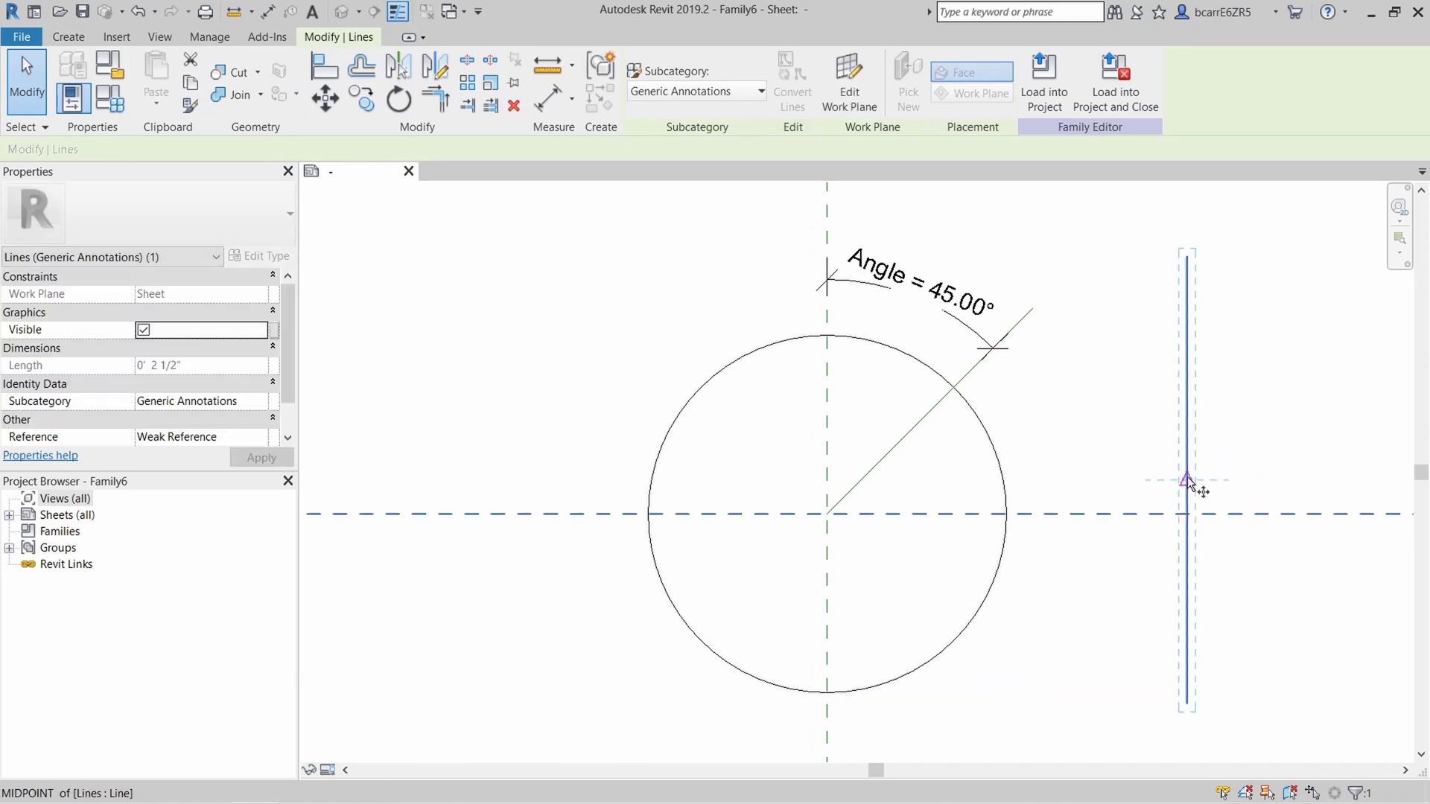
key(m)
key(v)
click(1187, 479)
click(827, 514)
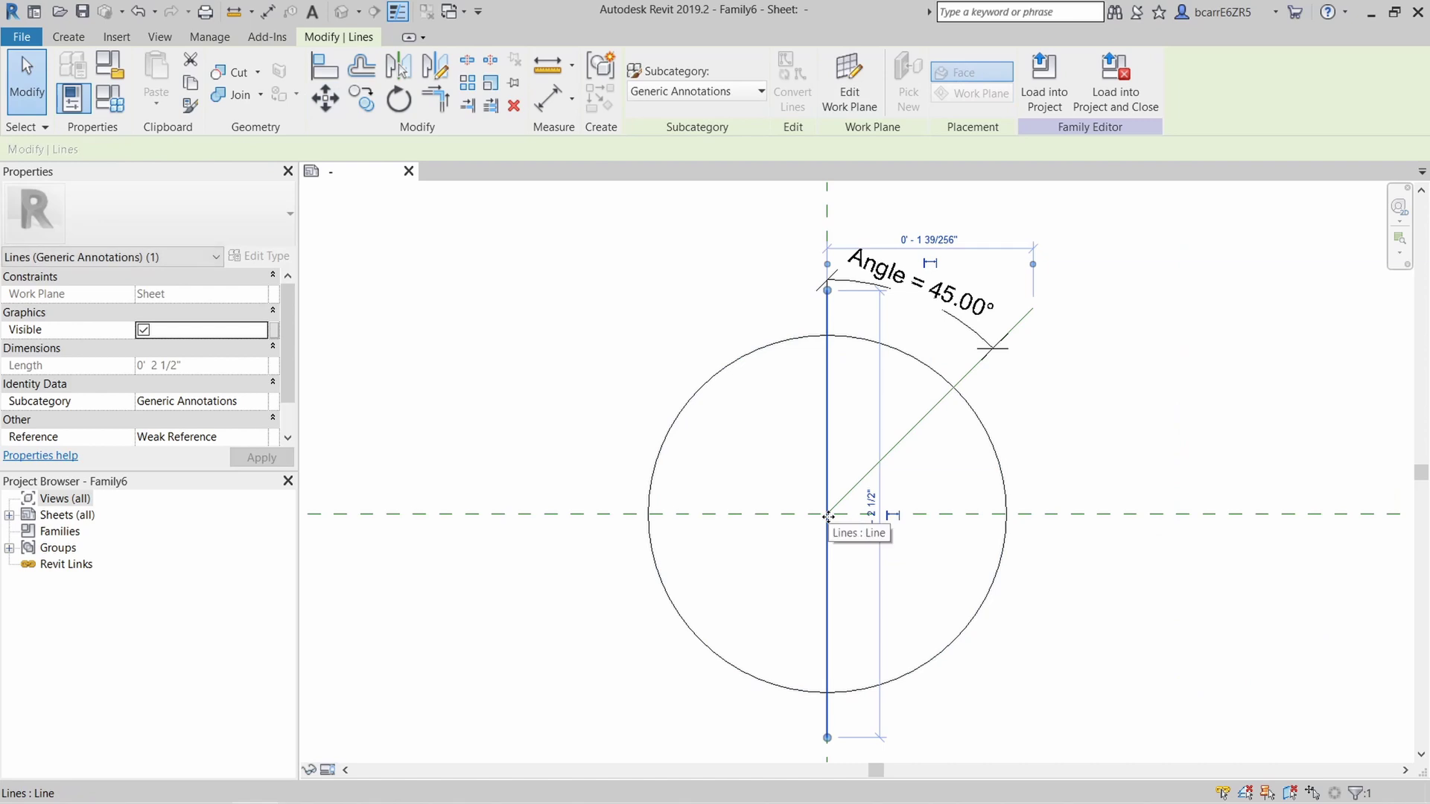
Step: Rotate a copy of the vertical line 90° about the circle's centre to form a horizontal crossing line
key(r)
key(o)
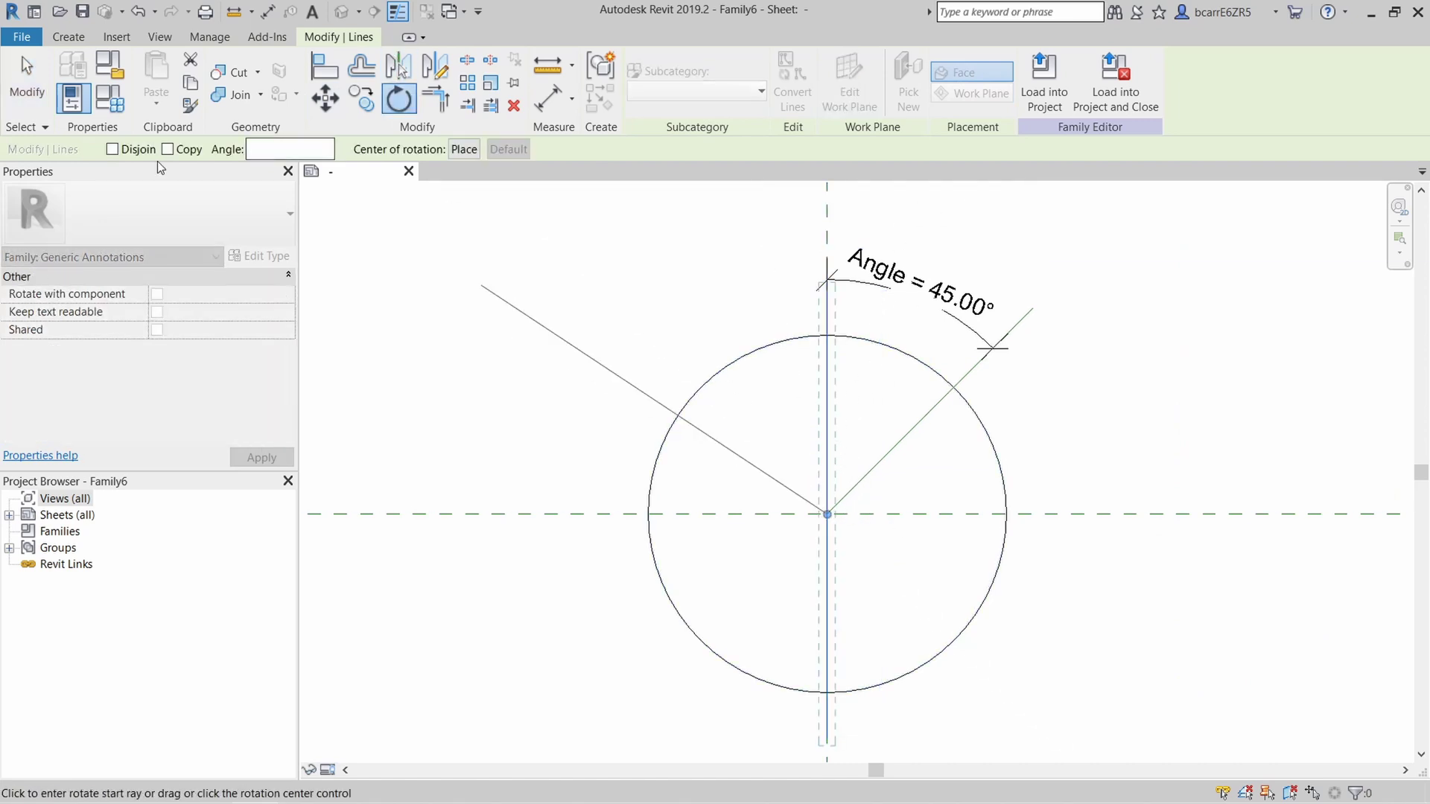
click(168, 149)
click(834, 431)
click(968, 515)
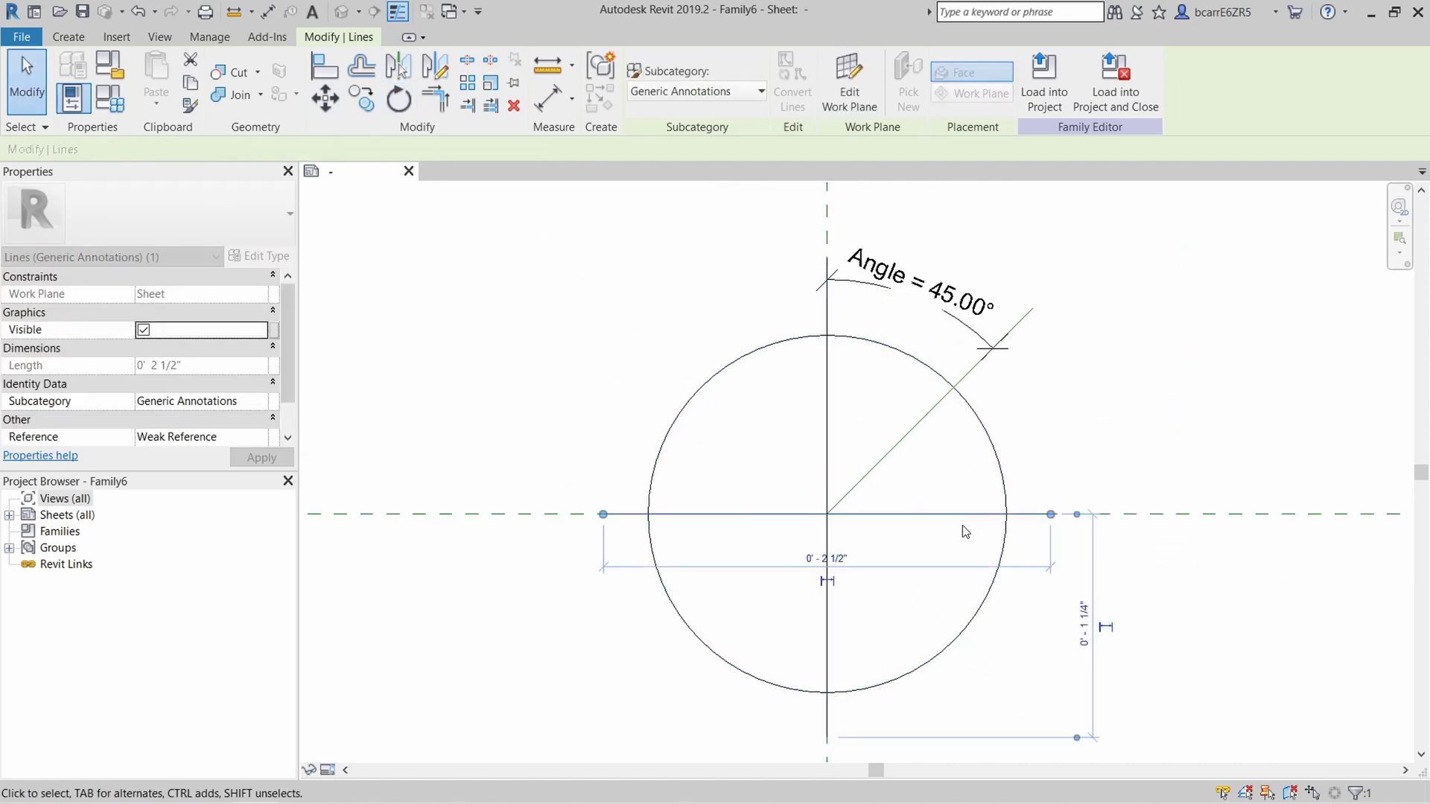
key(Escape)
scroll(931, 495, down, 1)
middle_drag(809, 512, 884, 511)
scroll(901, 405, up, 2)
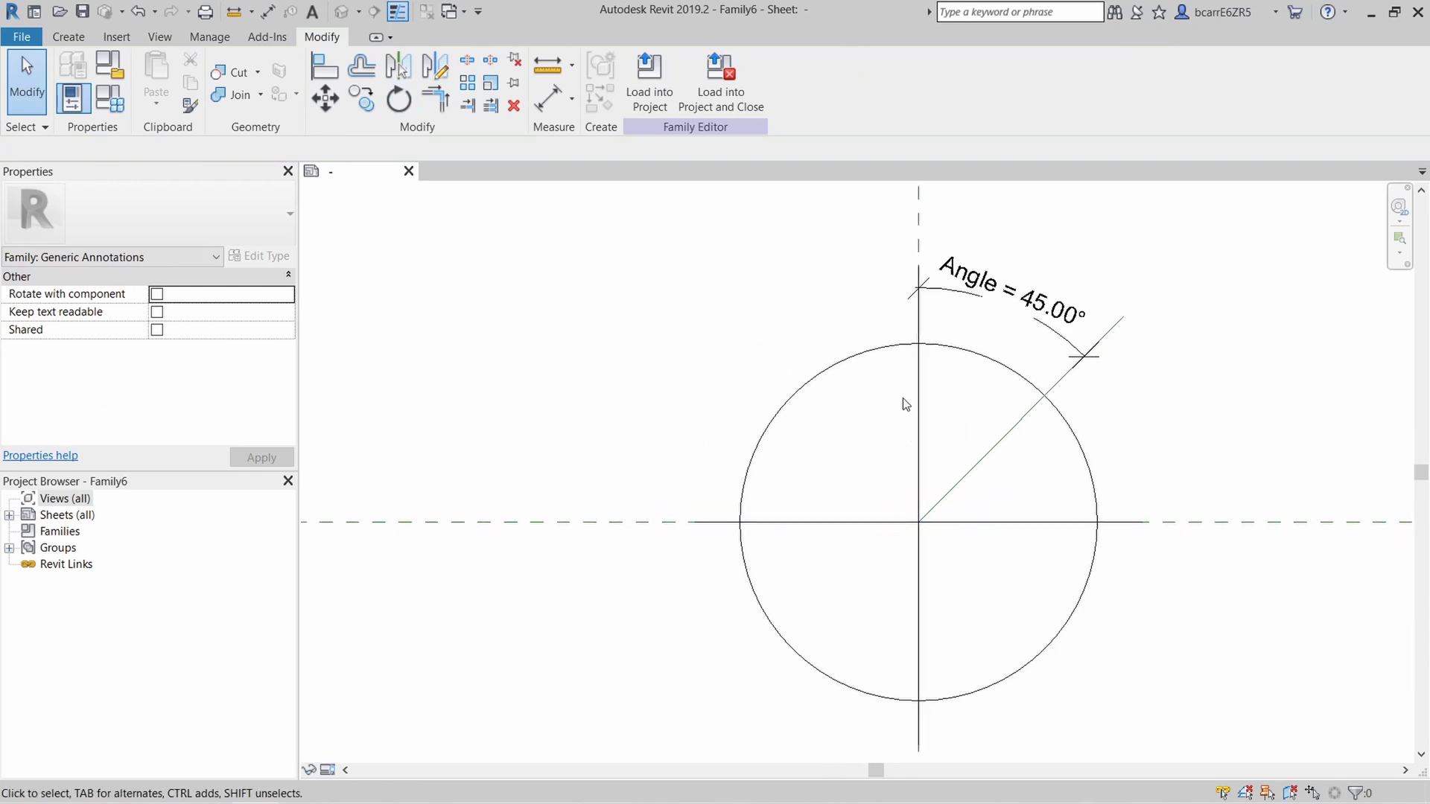
click(914, 396)
click(1031, 565)
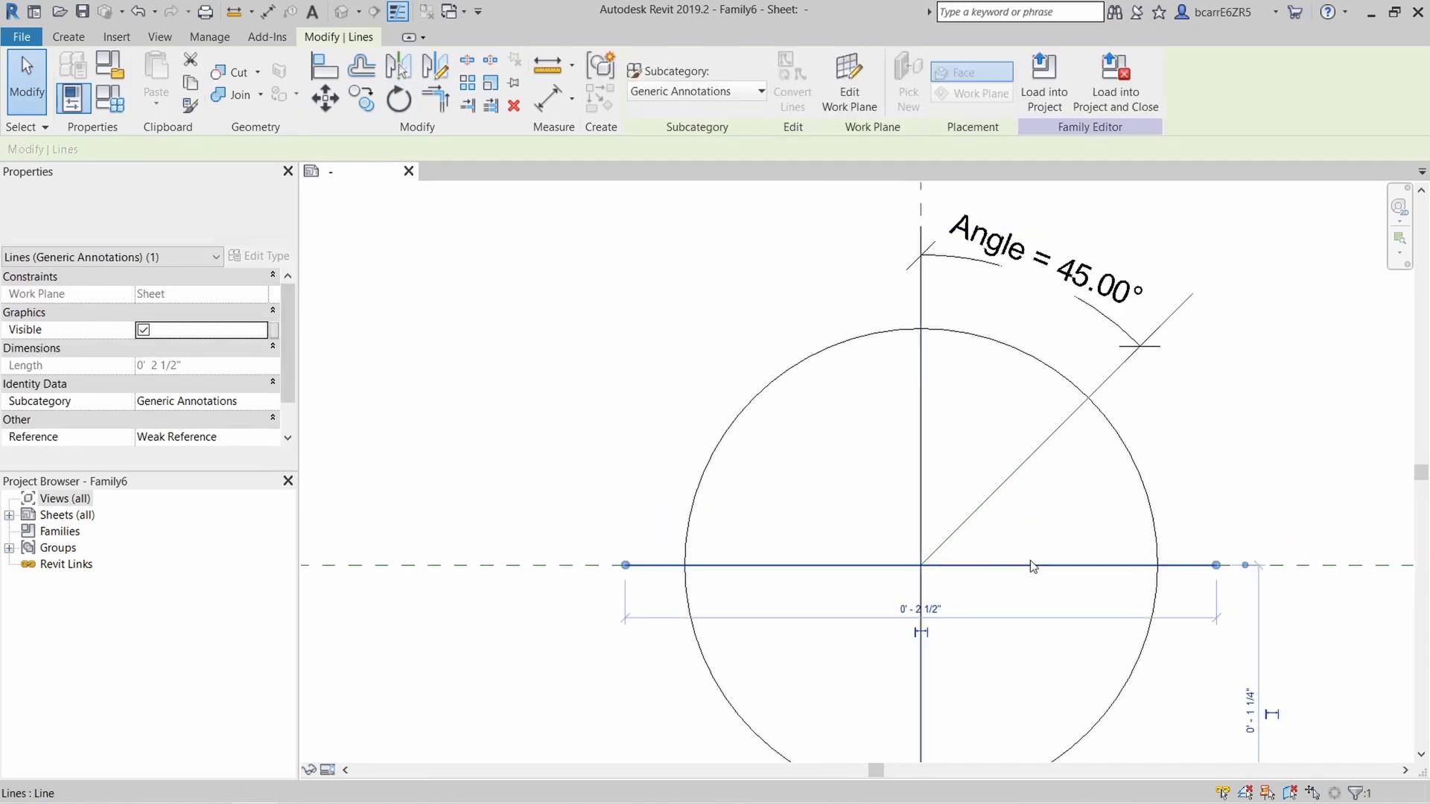
key(Escape)
Step: Start a Solid Black filled region and sketch a rectangle up from the circle's centre, about 11/32 inch wide and 1 1/16 inches high
click(69, 36)
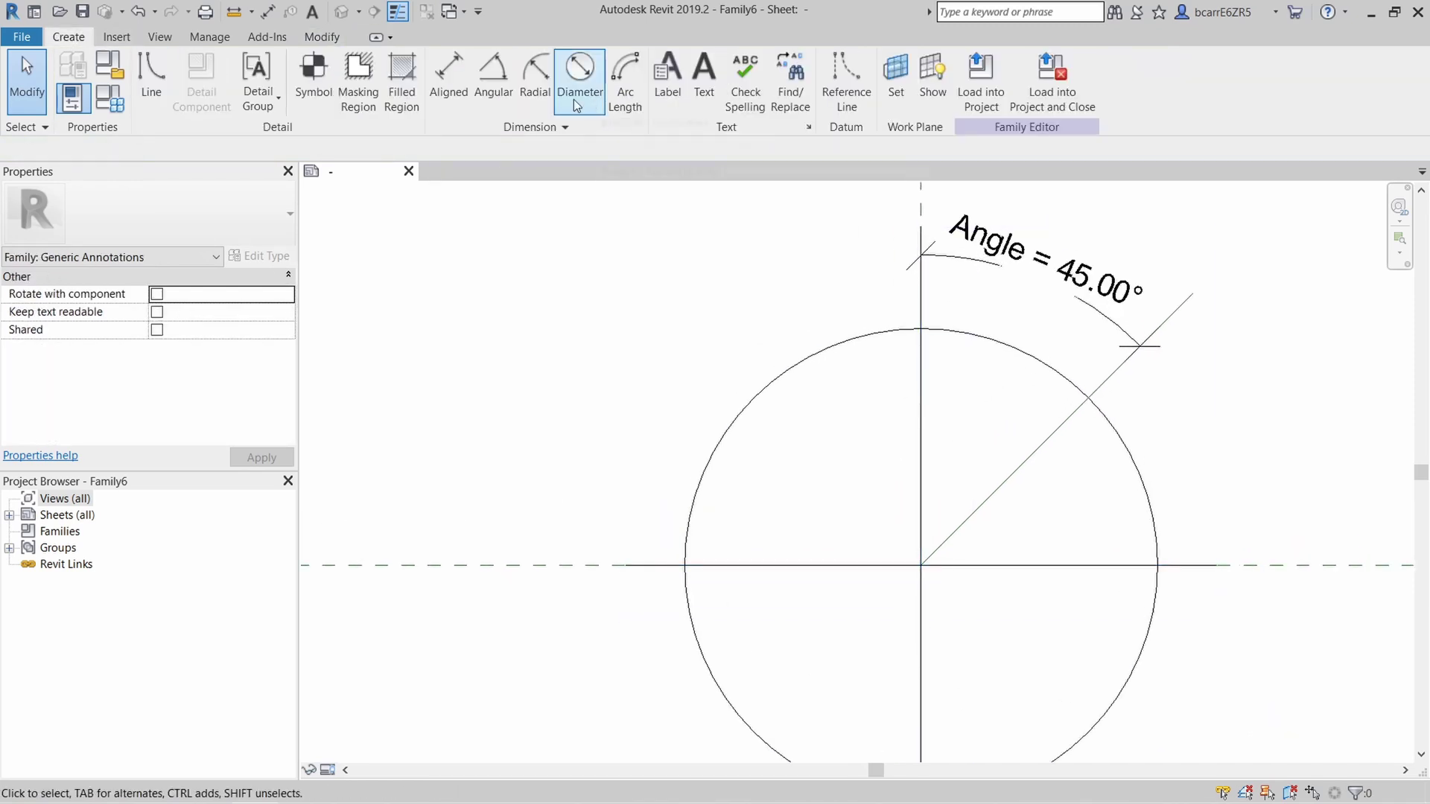
click(388, 69)
click(698, 63)
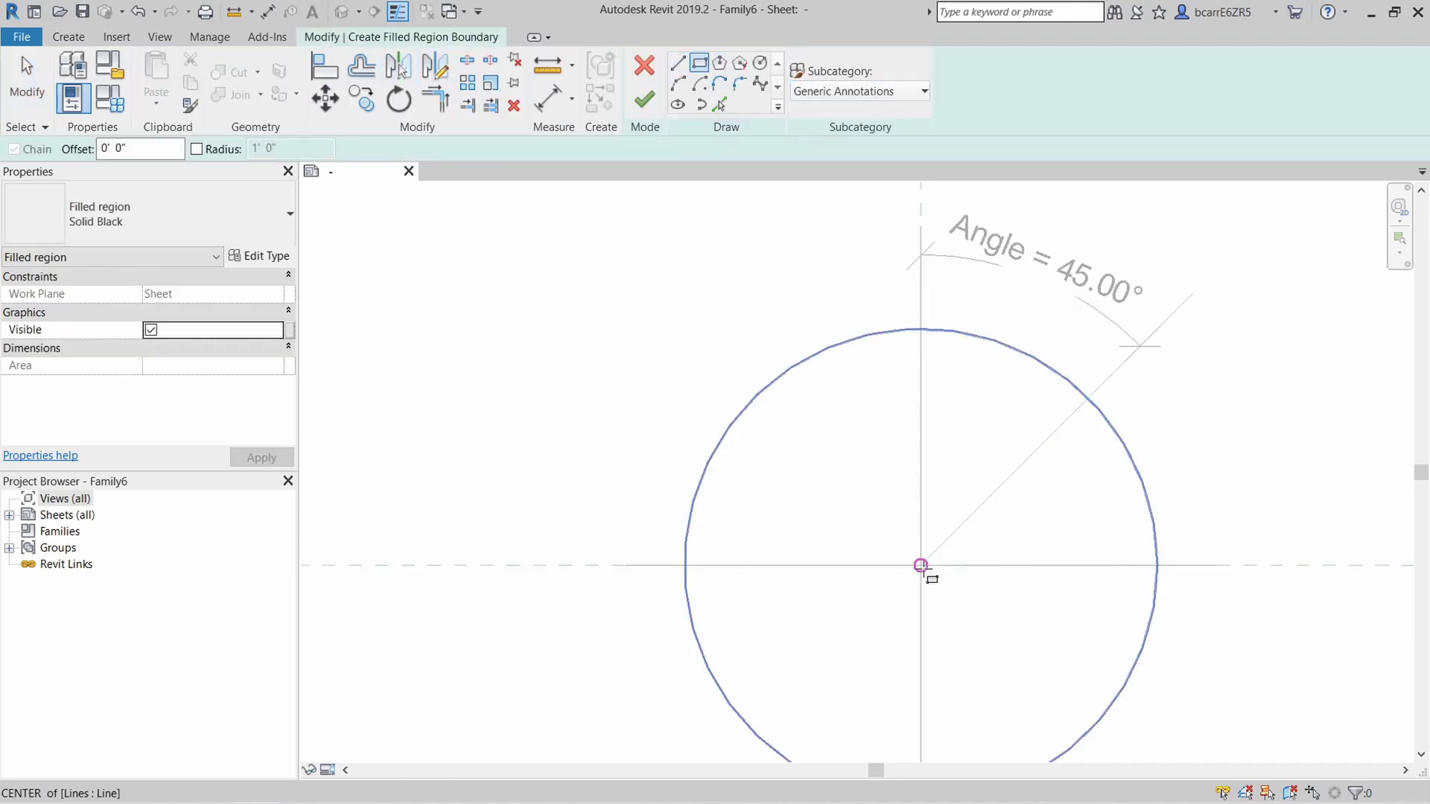
click(921, 565)
click(1002, 311)
Step: Set the width of the filled region's rectangular sketch to 1/4"
click(967, 599)
text(1)
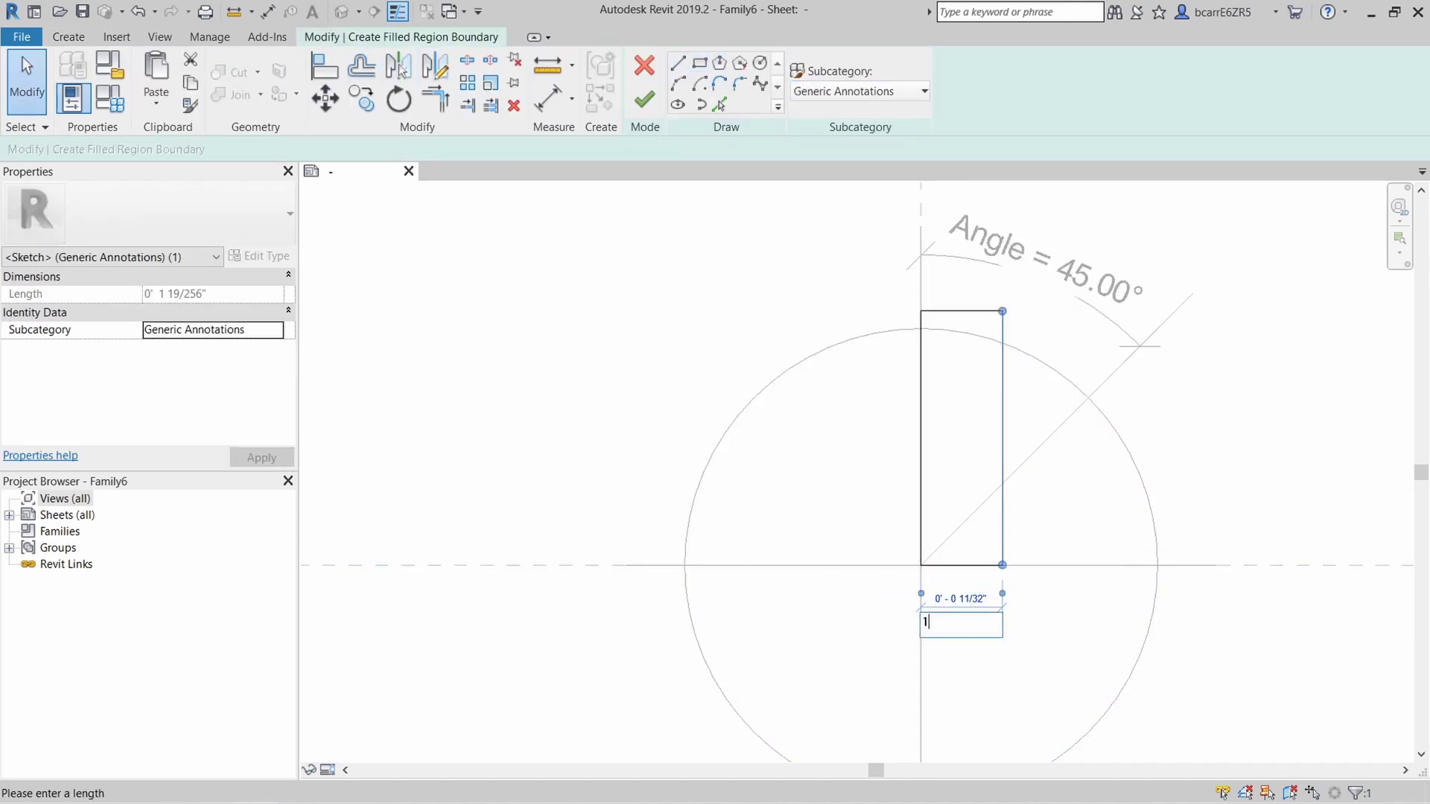
text(/4")
key(Return)
Step: Move the whole rectangle sketch by the midpoint of its bottom edge onto the circle's centre
scroll(902, 409, down, 2)
click(903, 408)
key(Tab)
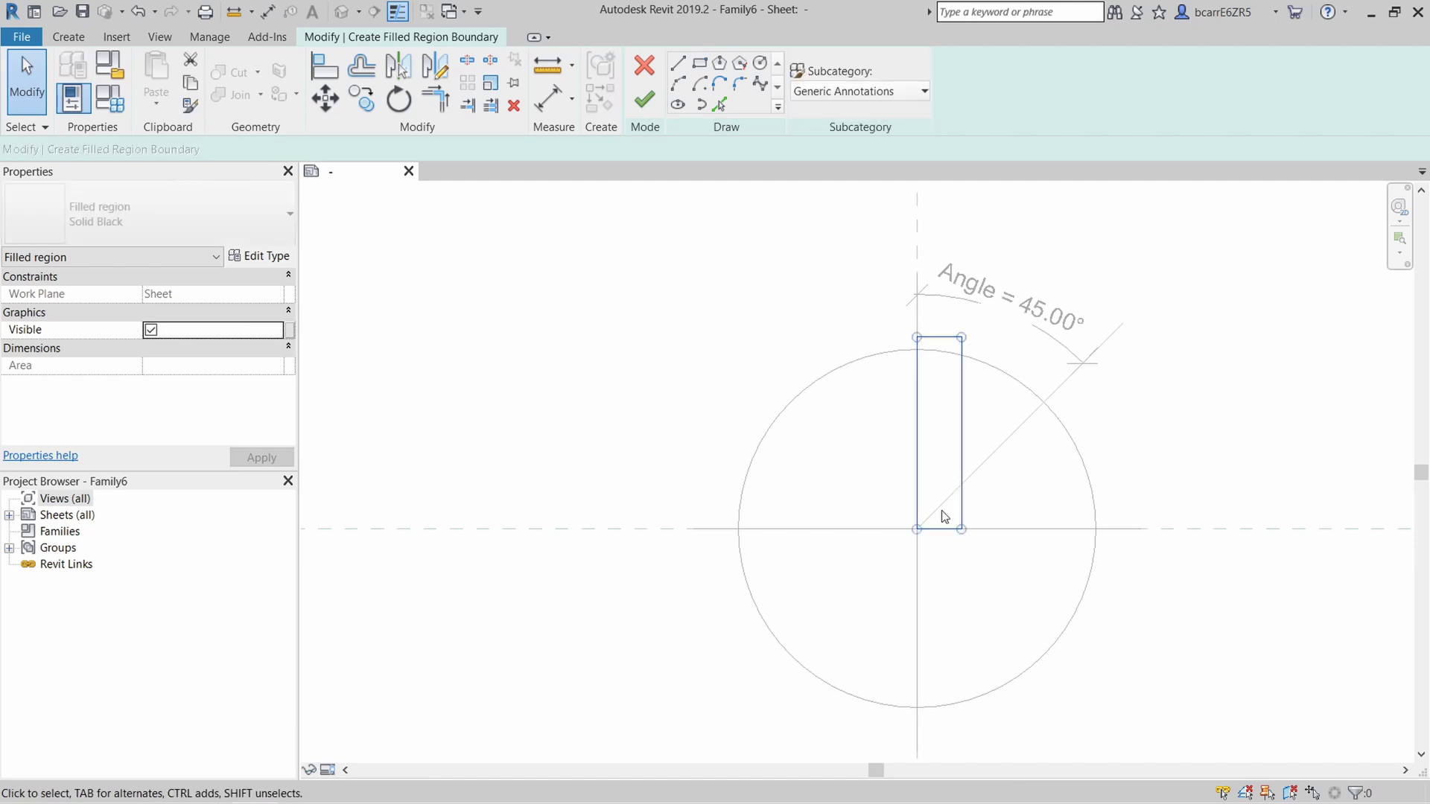
scroll(934, 521, up, 3)
key(m)
key(v)
click(949, 539)
click(891, 539)
scroll(899, 584, down, 2)
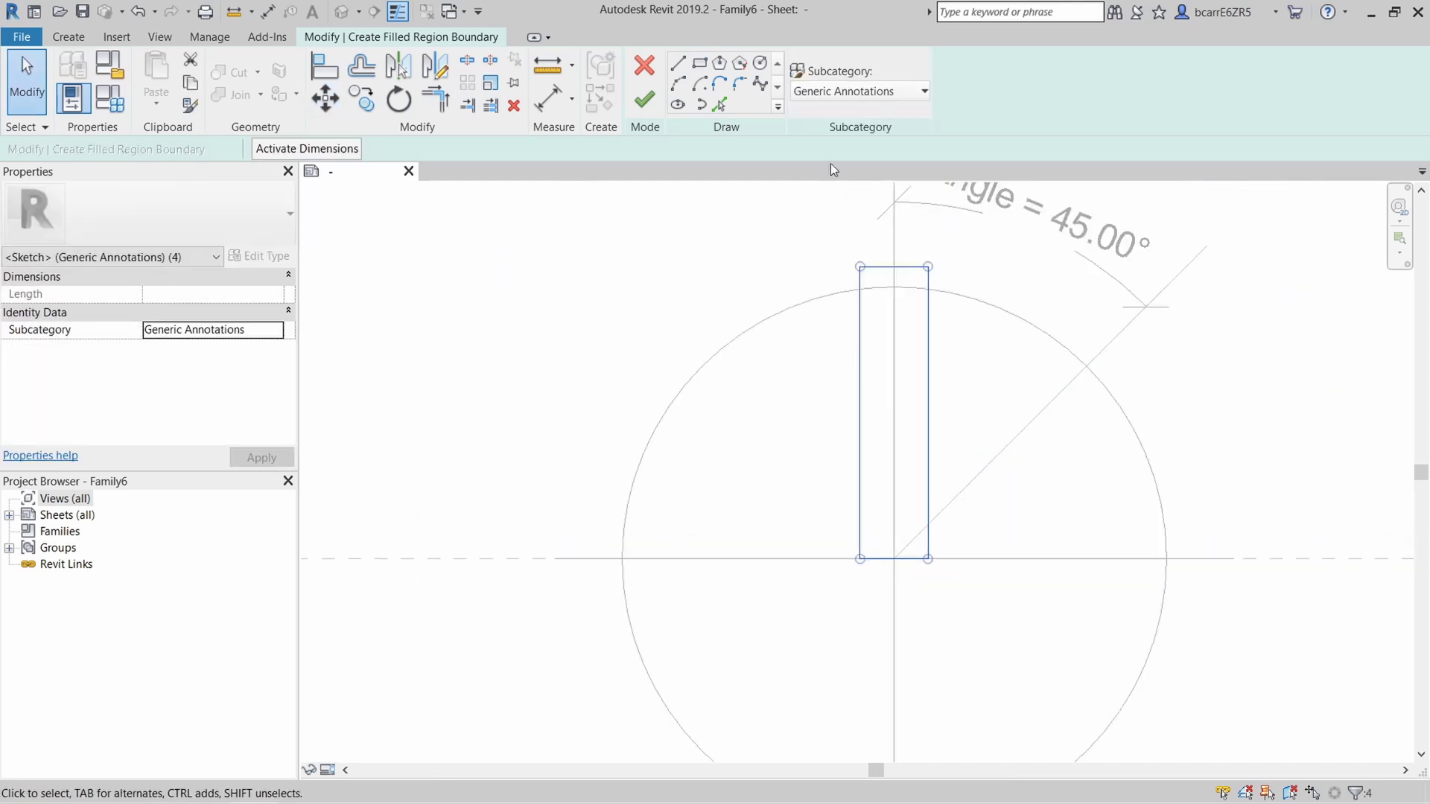
Step: Sketch an arc along the circle between the rectangle's two long sides and delete the rectangle's top edge
click(679, 84)
scroll(857, 293, up, 2)
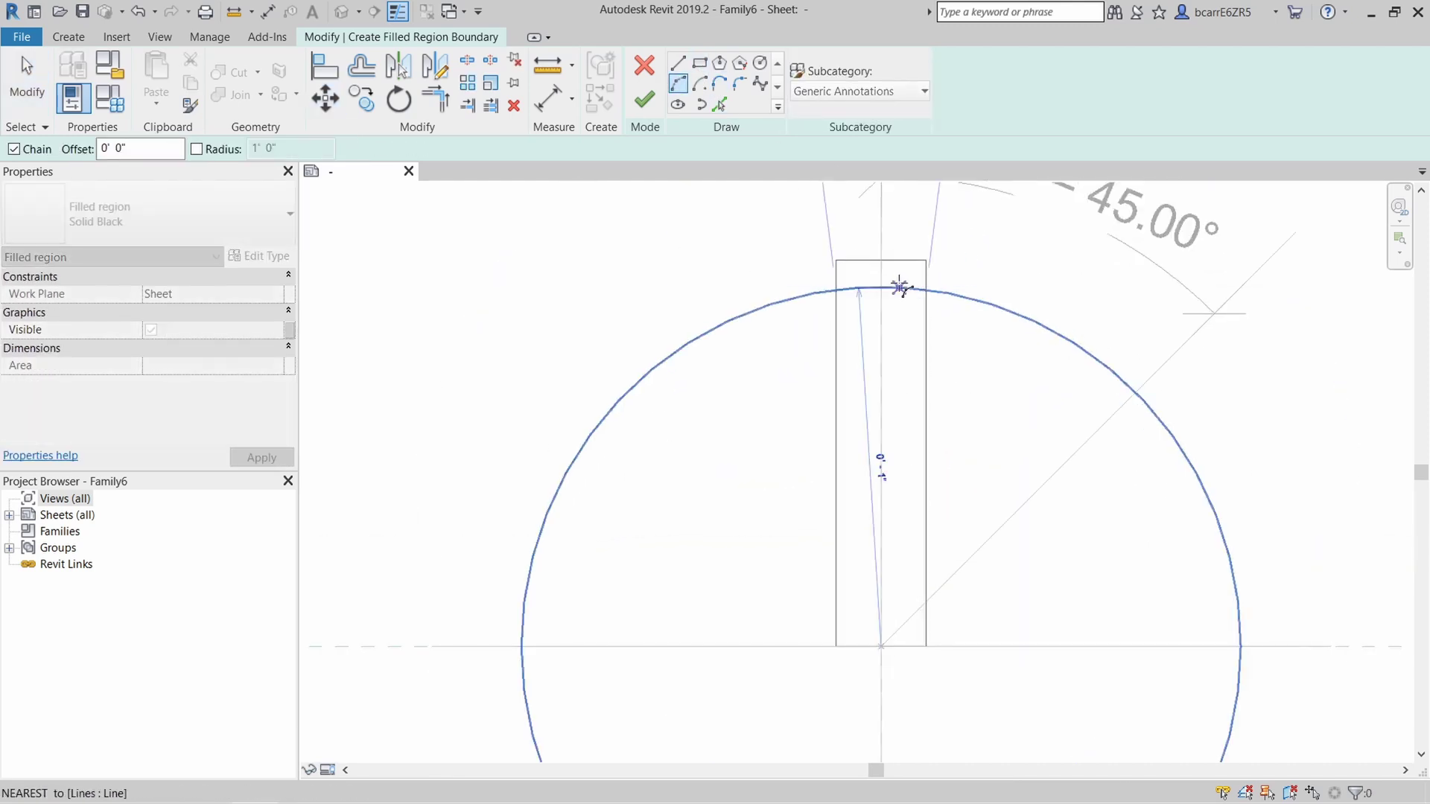
key(Escape)
click(906, 260)
key(Delete)
Step: Shorten both long sides of the sketch to the arc's endpoints and finish the Solid Black filled region
click(926, 277)
drag(925, 260, 926, 289)
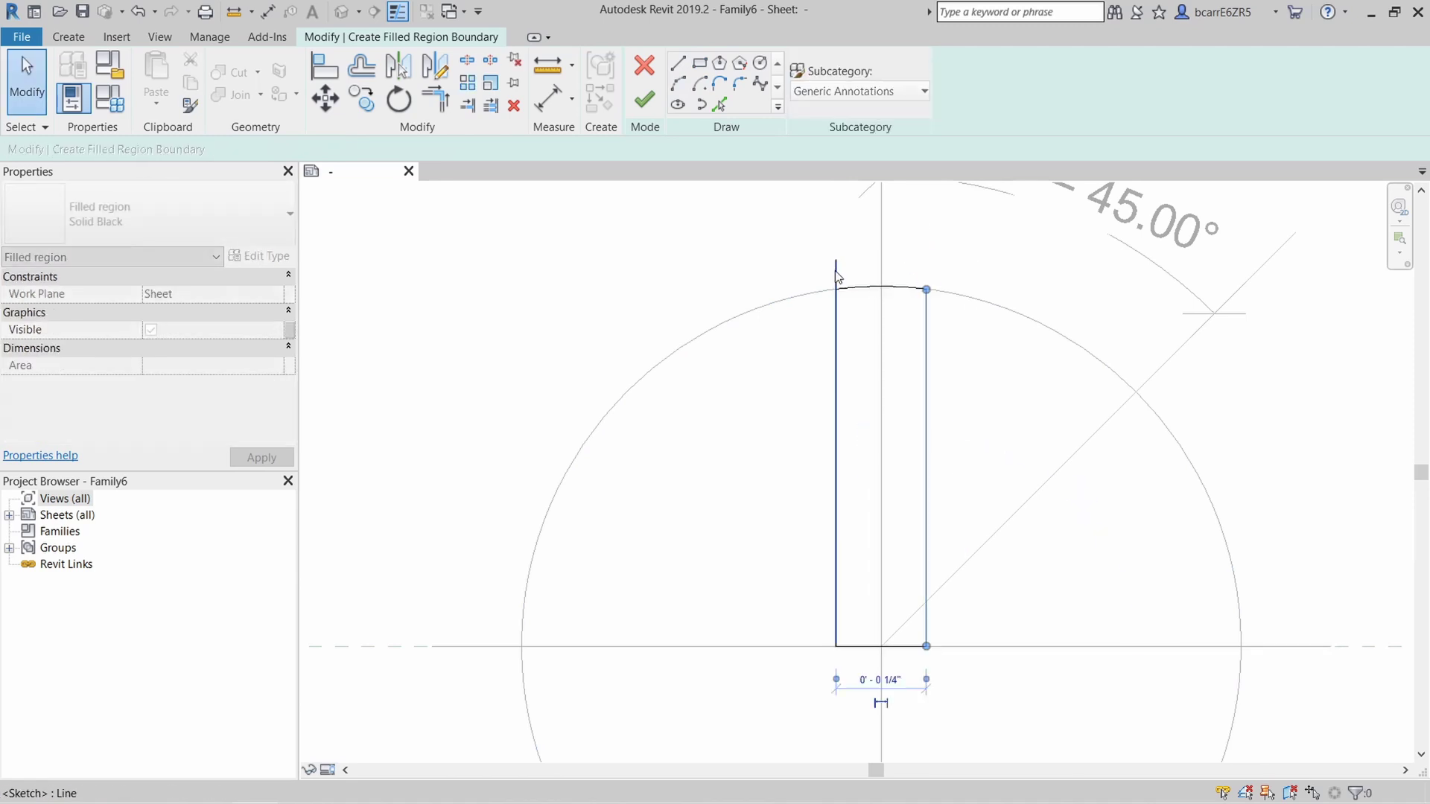
click(837, 277)
drag(836, 259, 840, 286)
click(800, 193)
click(644, 99)
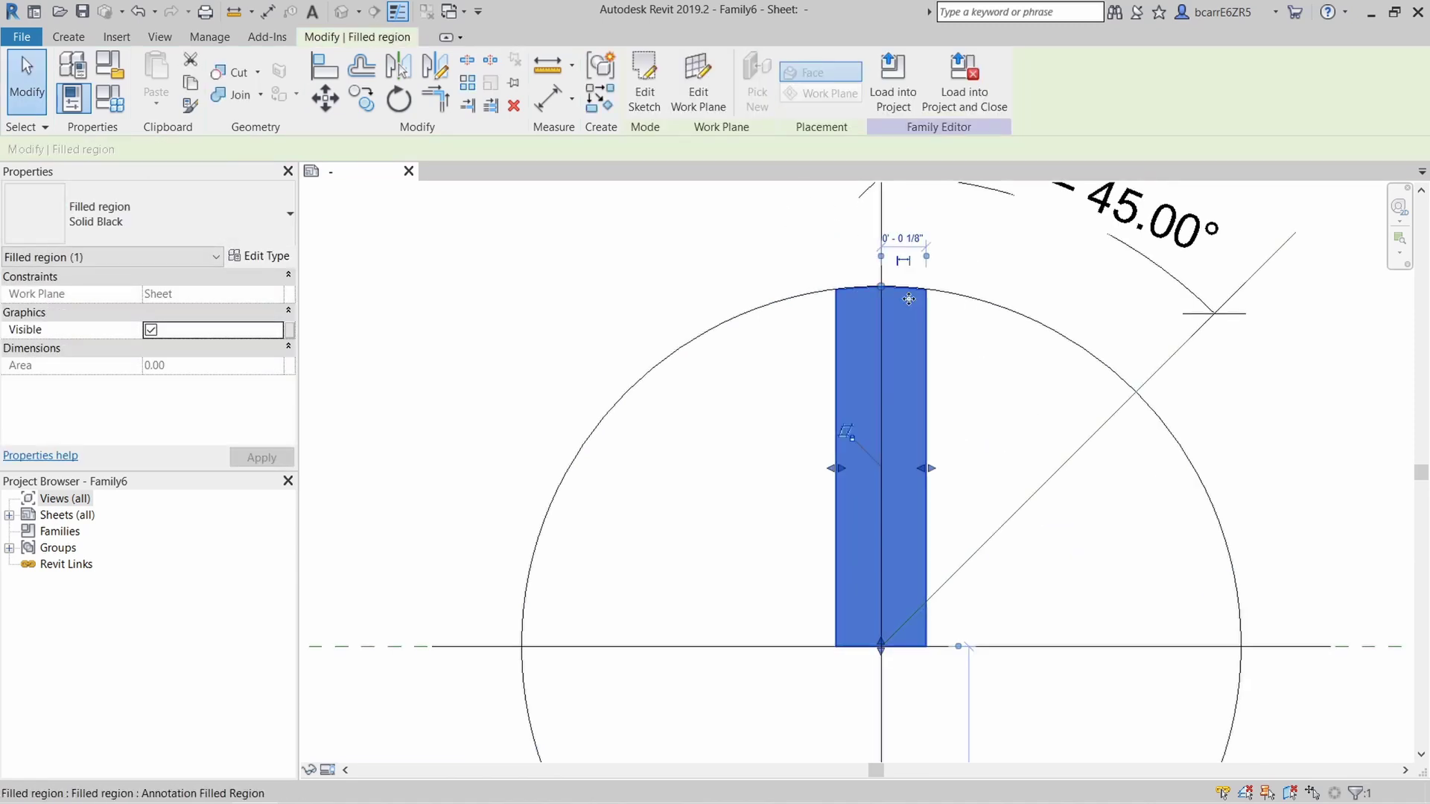
scroll(925, 425, down, 2)
click(924, 420)
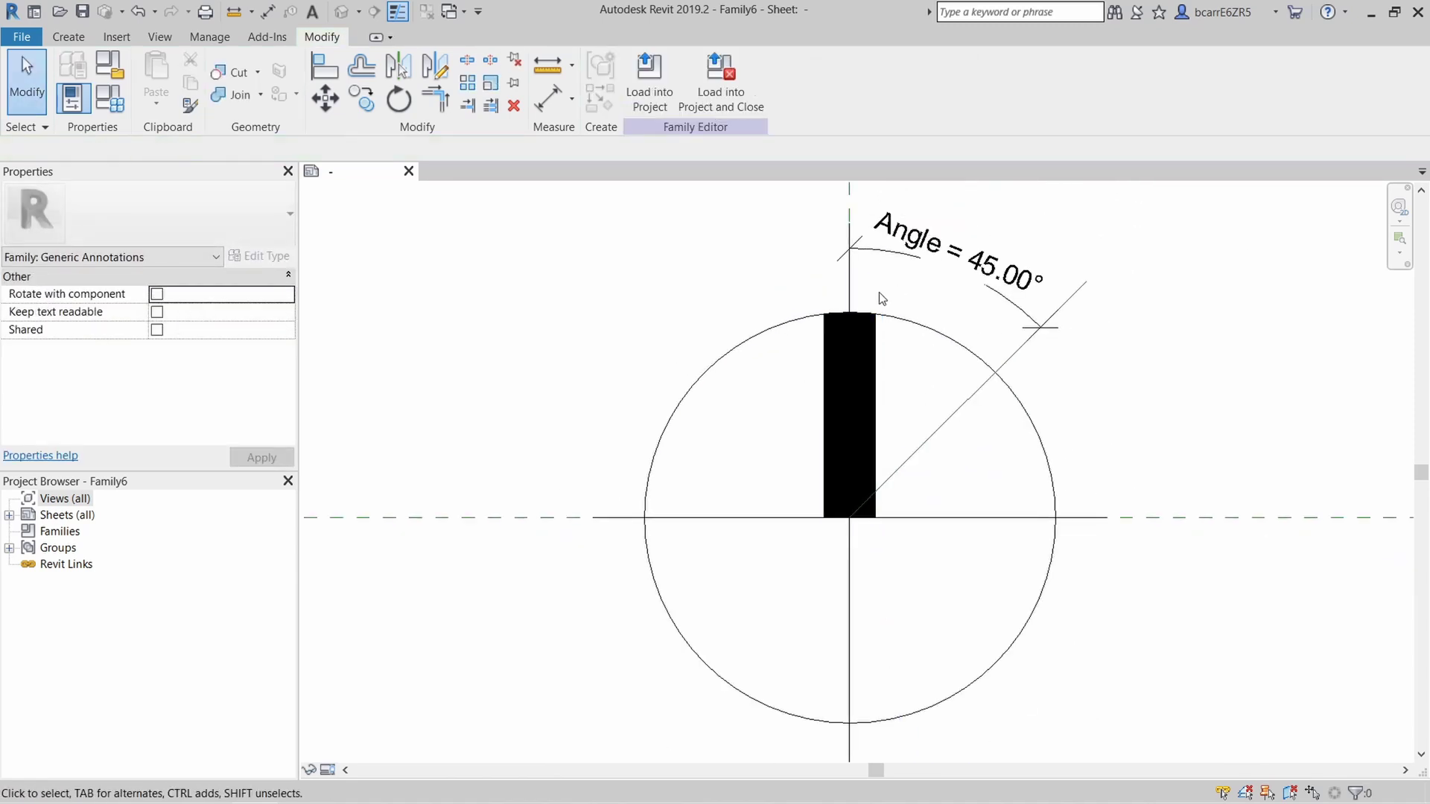
Step: Set the family's Angle parameter to 0°
click(109, 98)
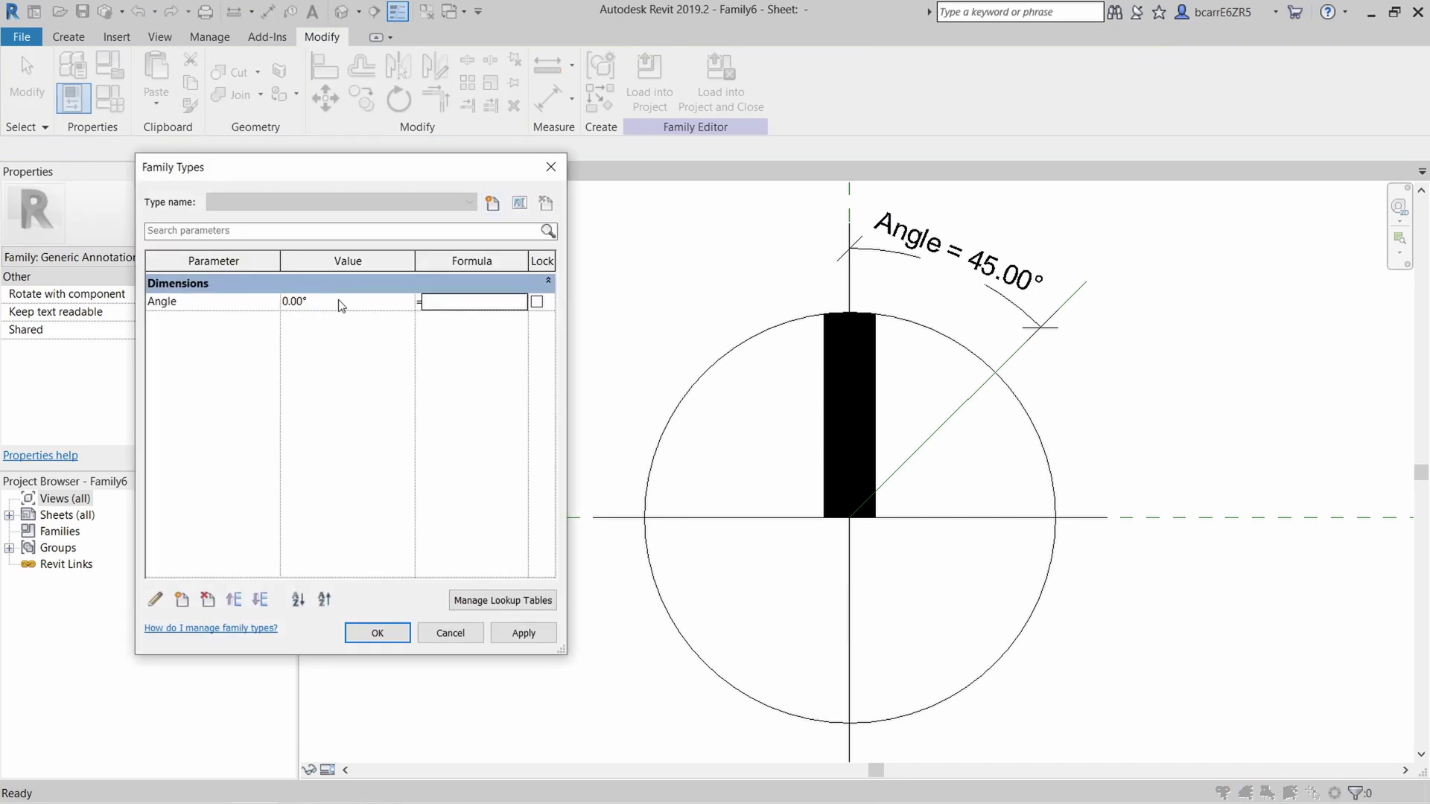
click(515, 634)
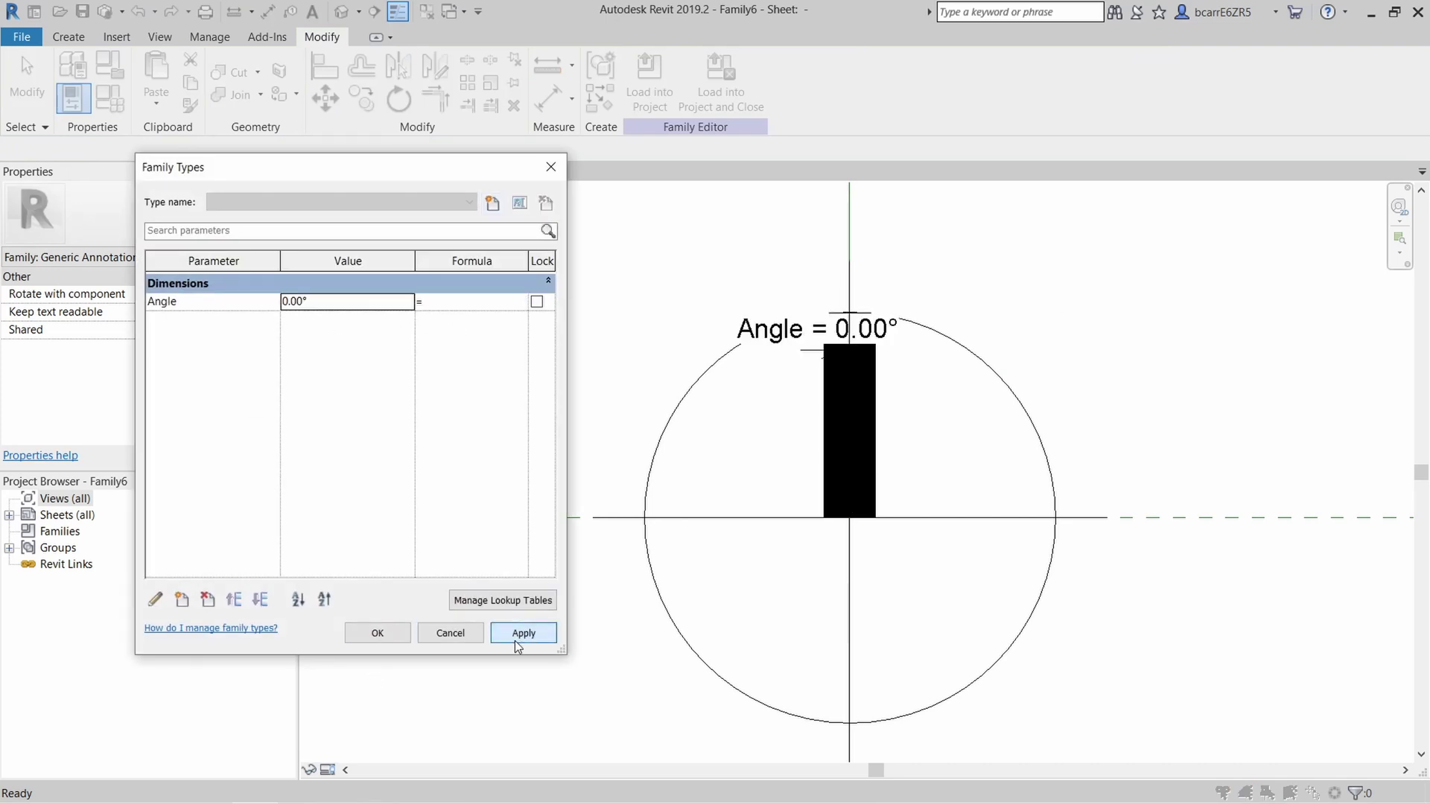
click(383, 633)
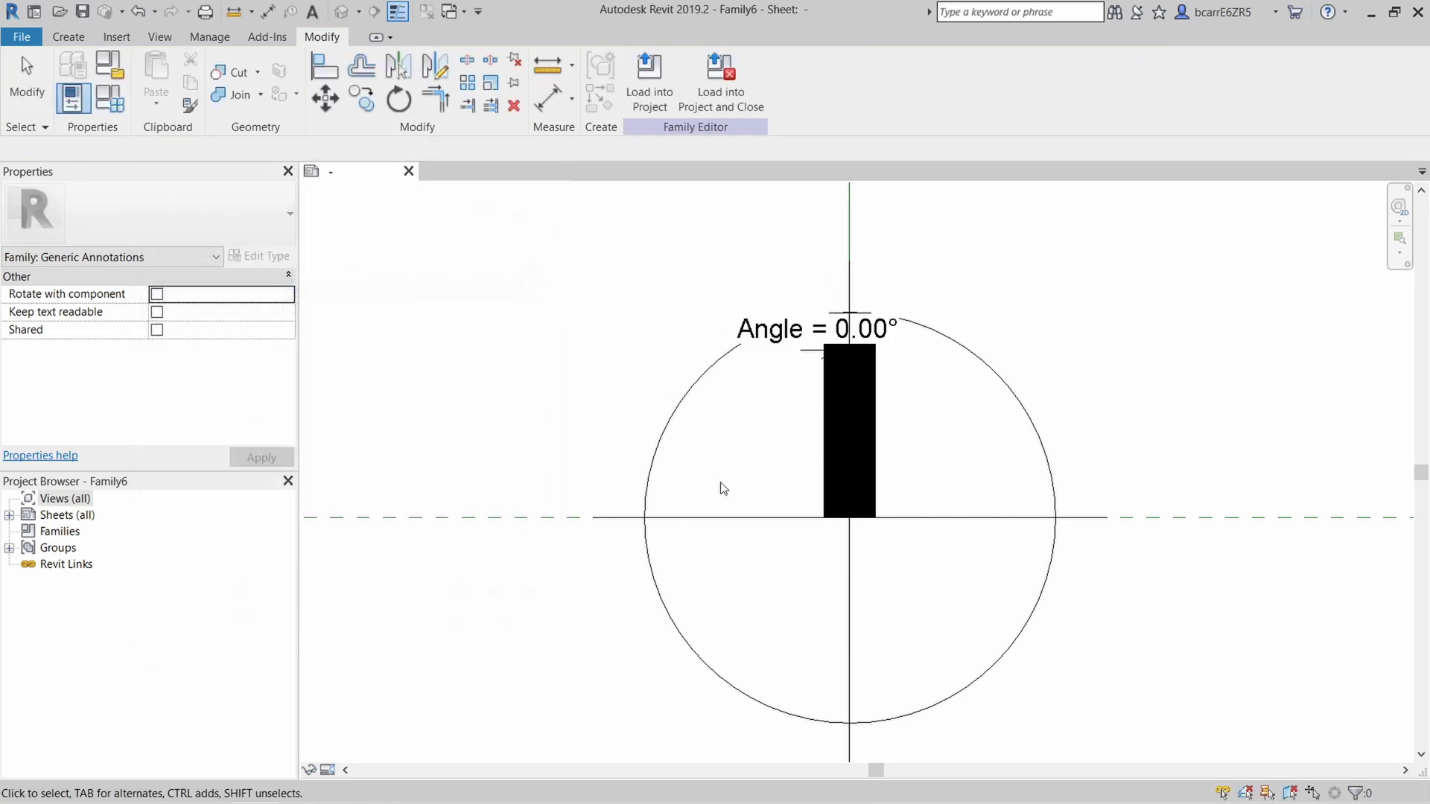
click(877, 436)
ctrl+click(850, 290)
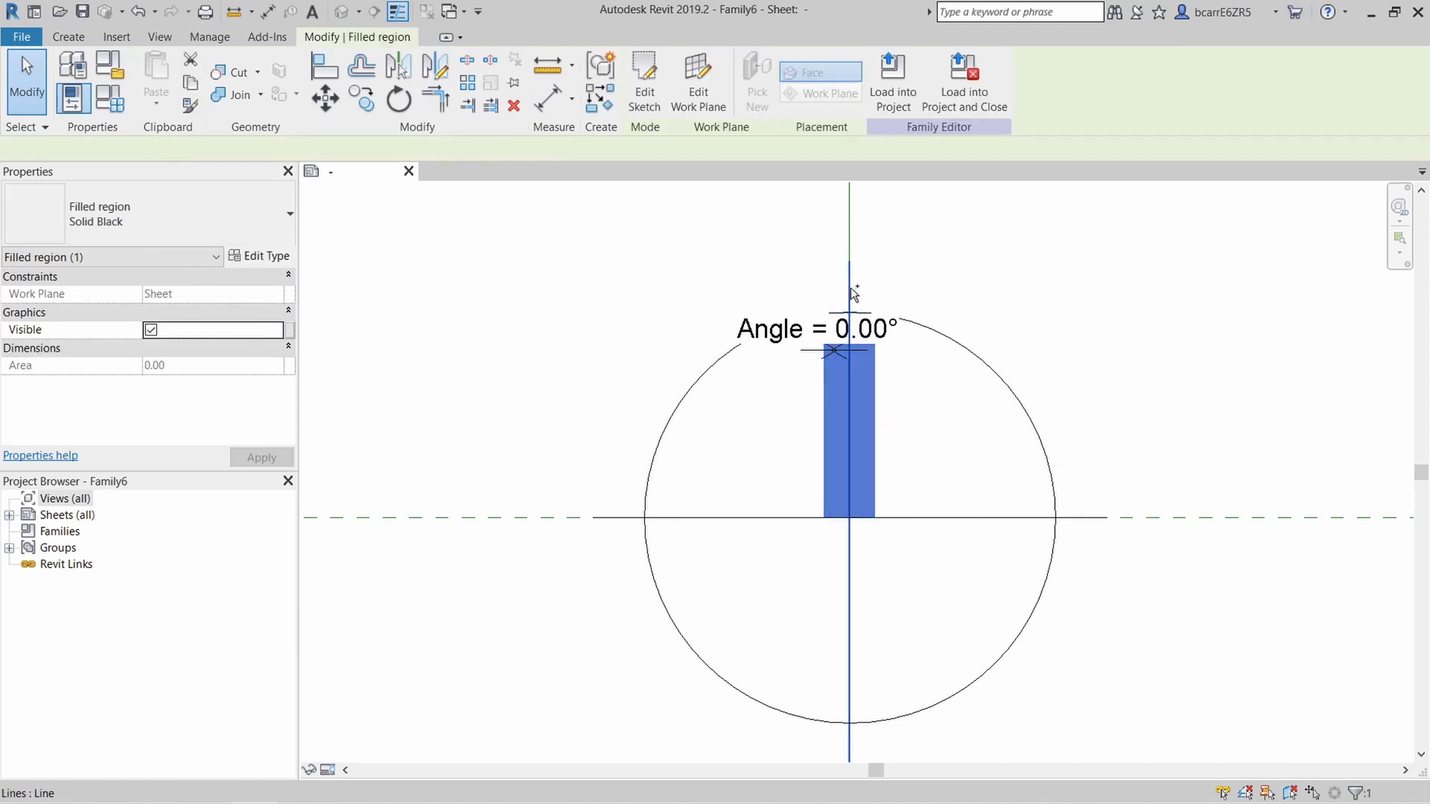
ctrl+click(995, 516)
click(1004, 335)
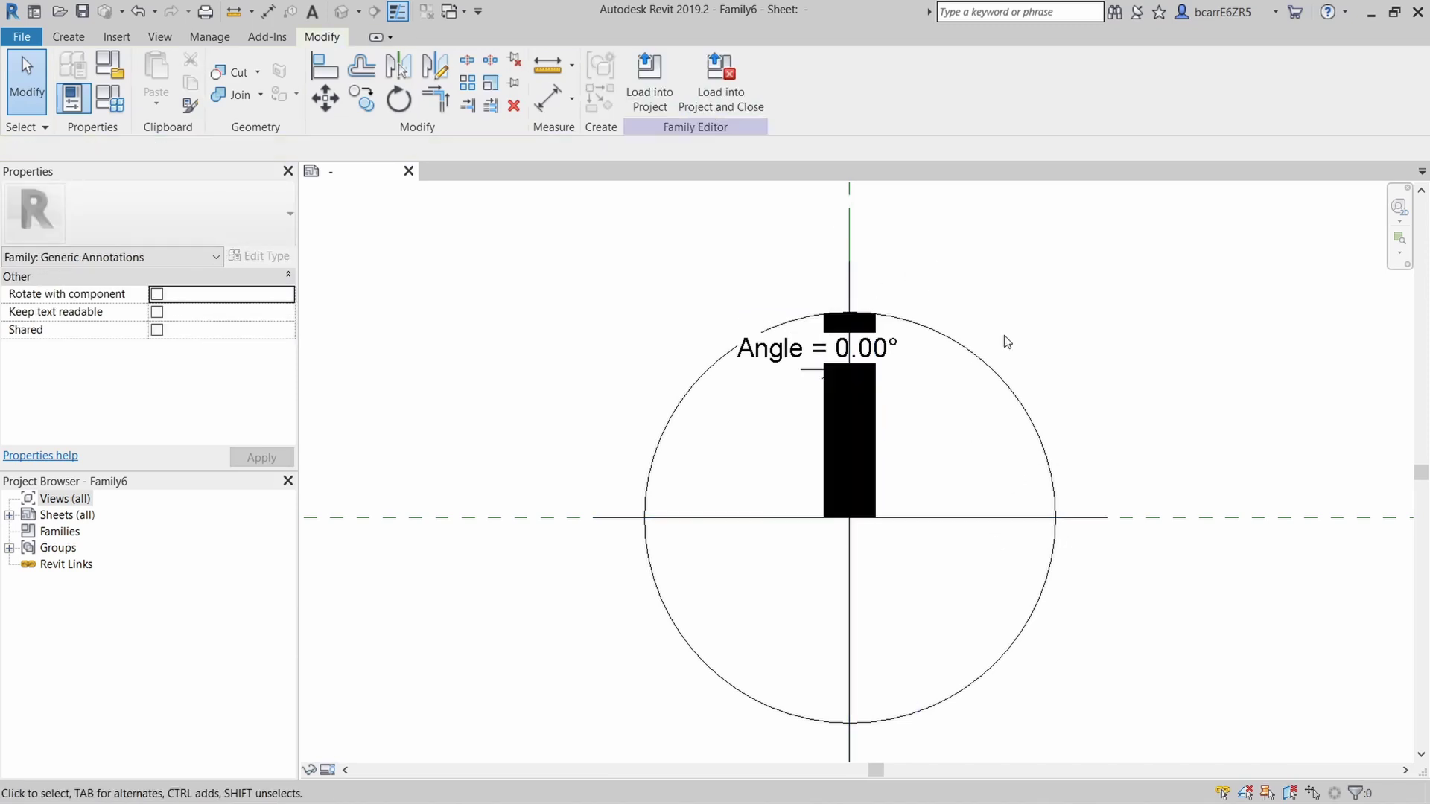
Step: Assign the vertical line, horizontal line and filled region to the reference line's work plane by picking that plane
click(848, 288)
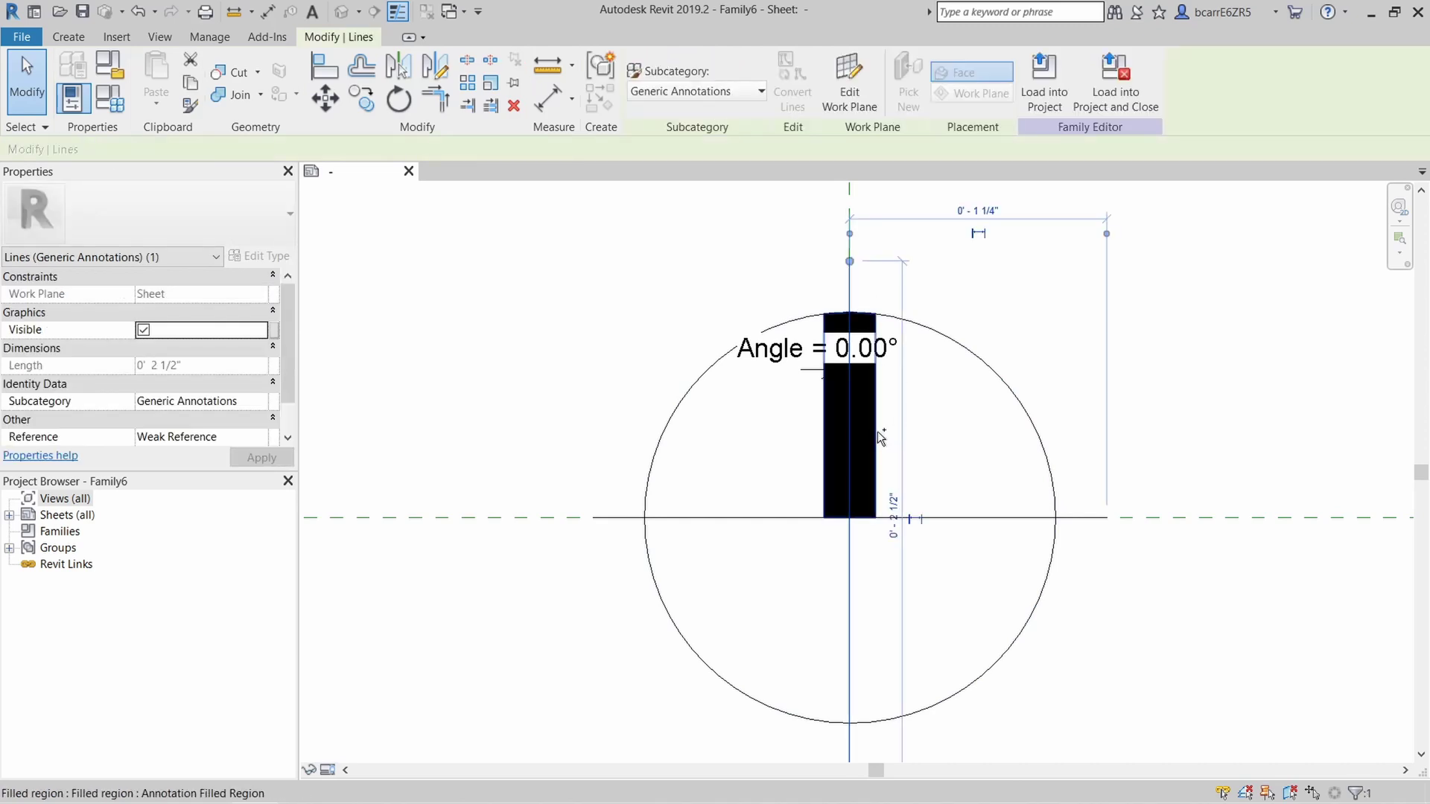
ctrl+click(877, 431)
ctrl+click(944, 518)
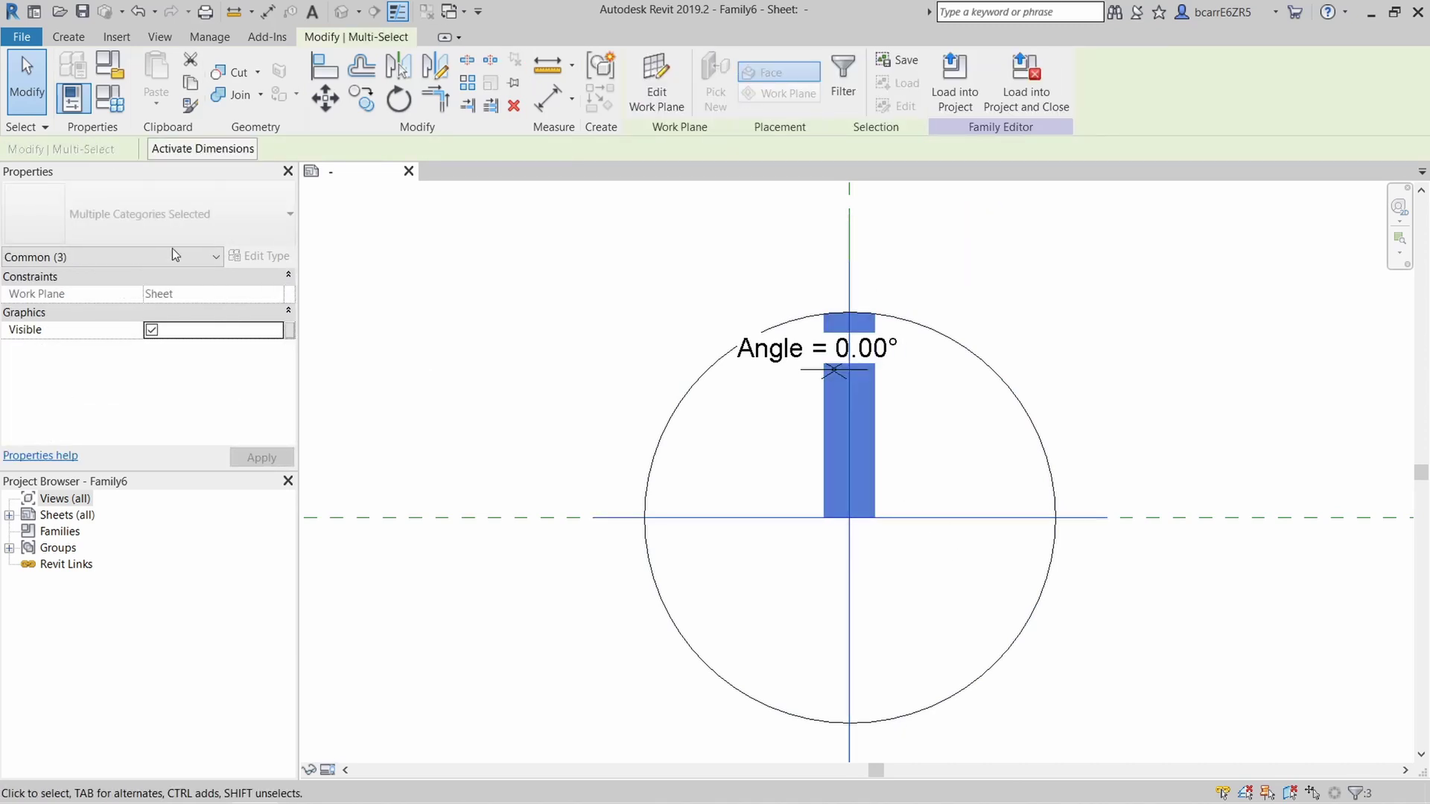
click(645, 82)
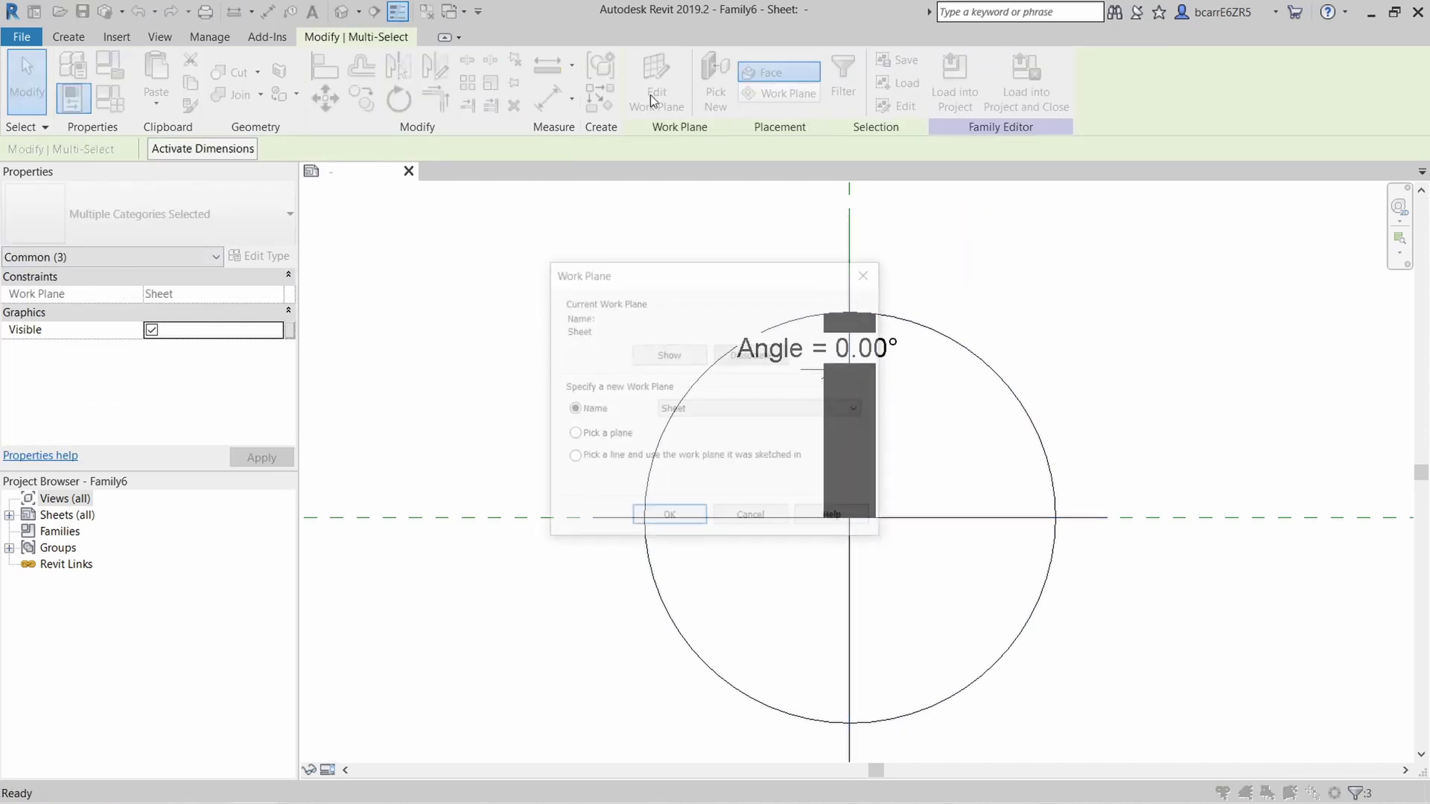
click(659, 519)
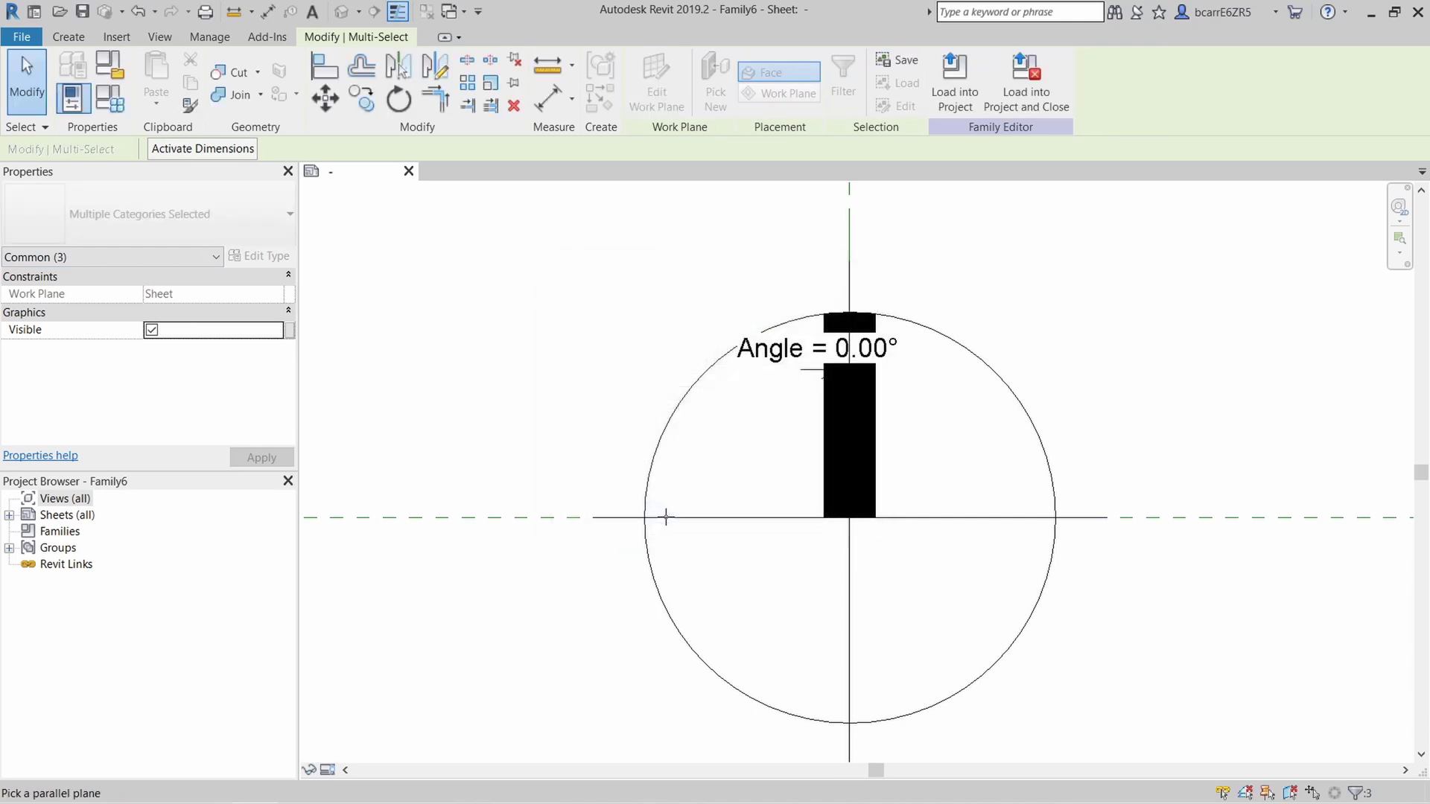
click(850, 227)
Step: Test the symbol's rotation by setting the Angle parameter to 45° and then 90°
click(105, 99)
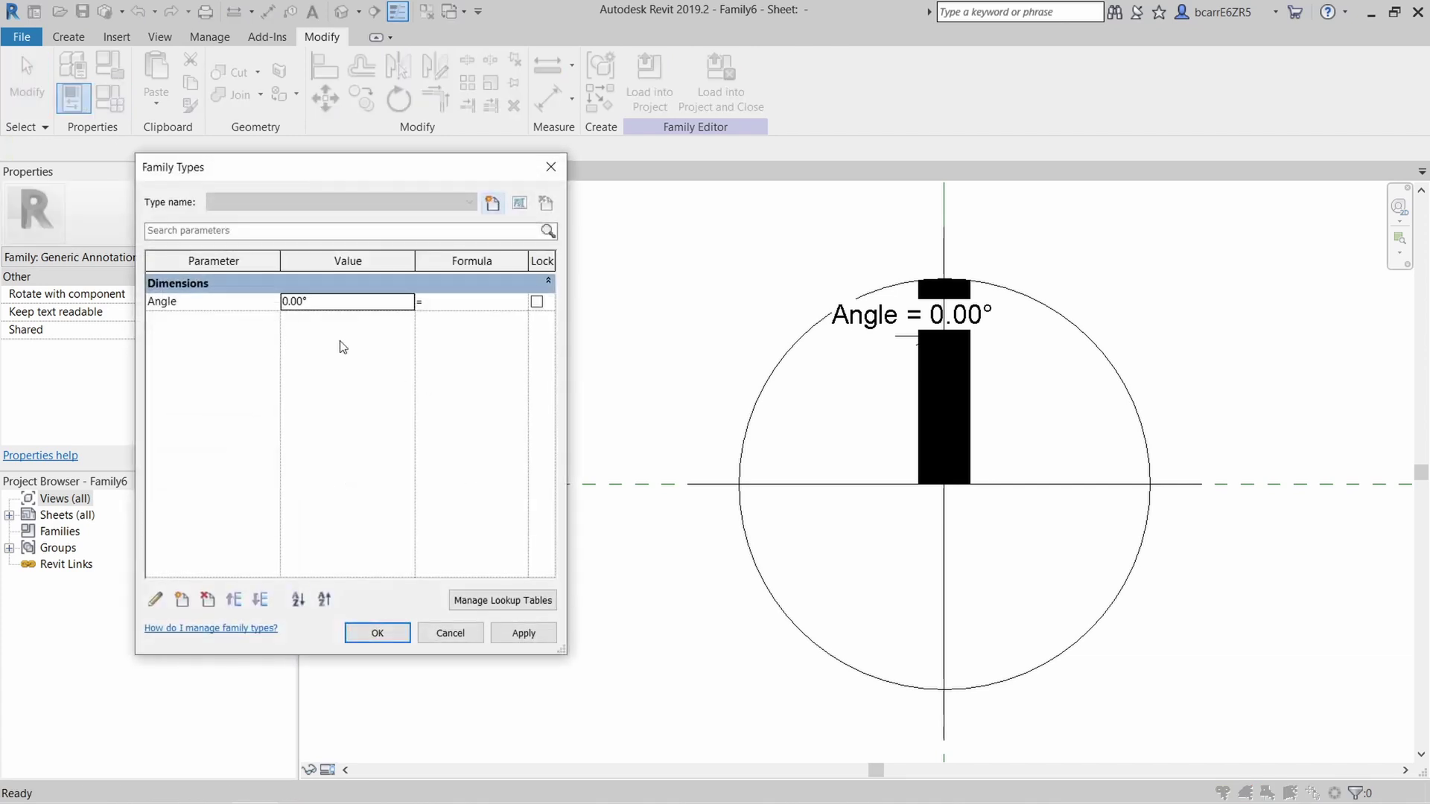
click(519, 635)
click(338, 307)
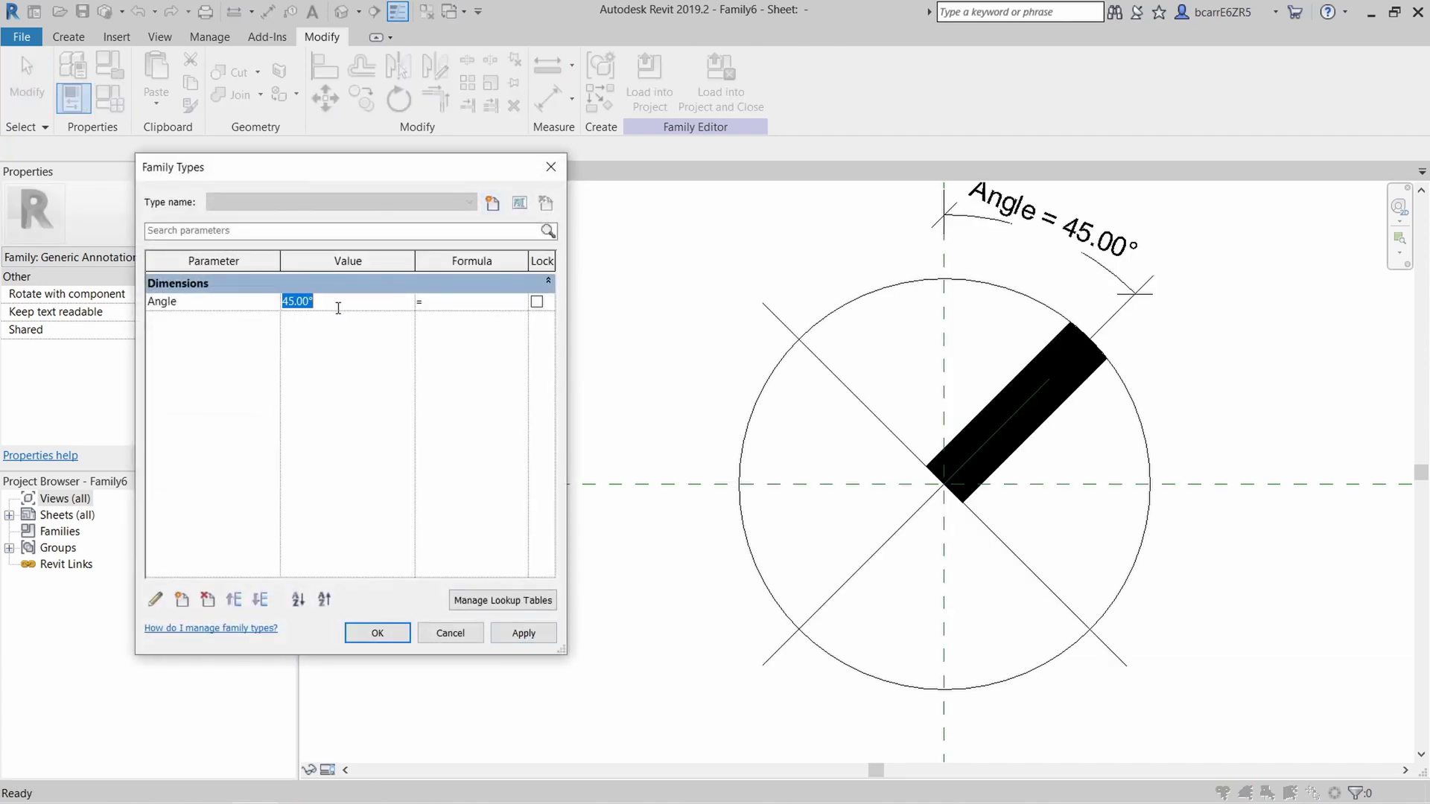
click(380, 635)
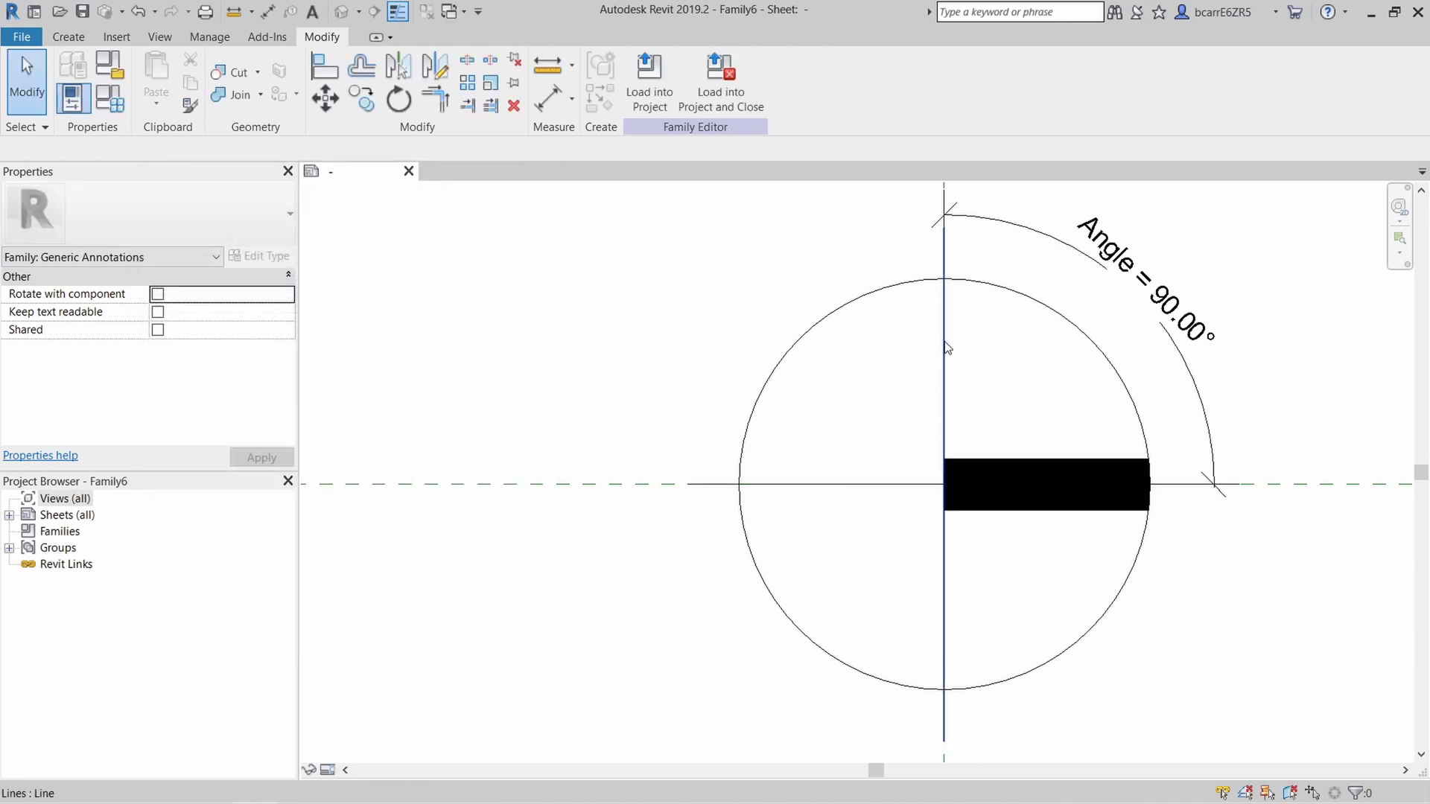
Step: Examine the Angle dimension and the vertical crossing line near the top of the circle
scroll(943, 339, down, 2)
click(944, 238)
scroll(965, 227, up, 2)
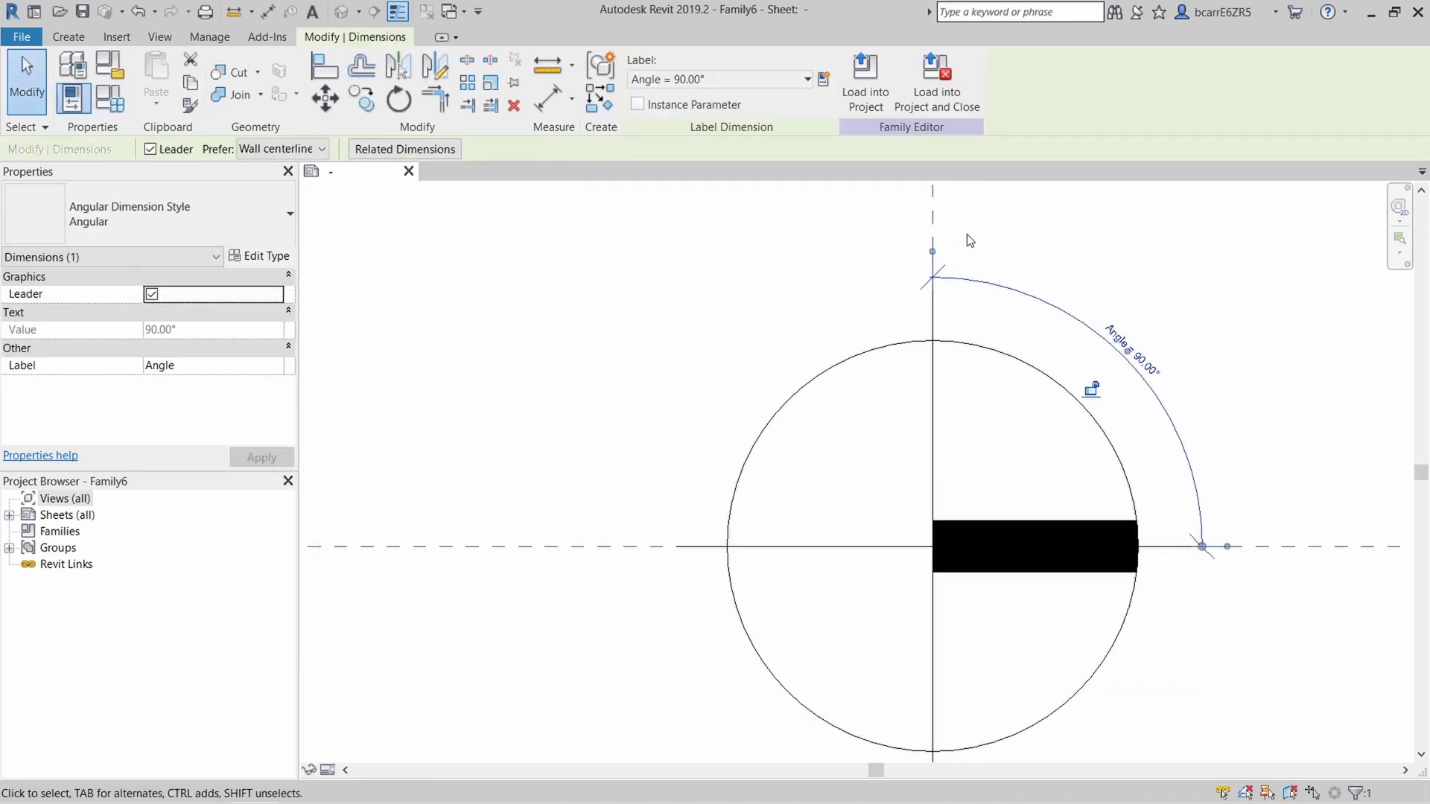
key(Escape)
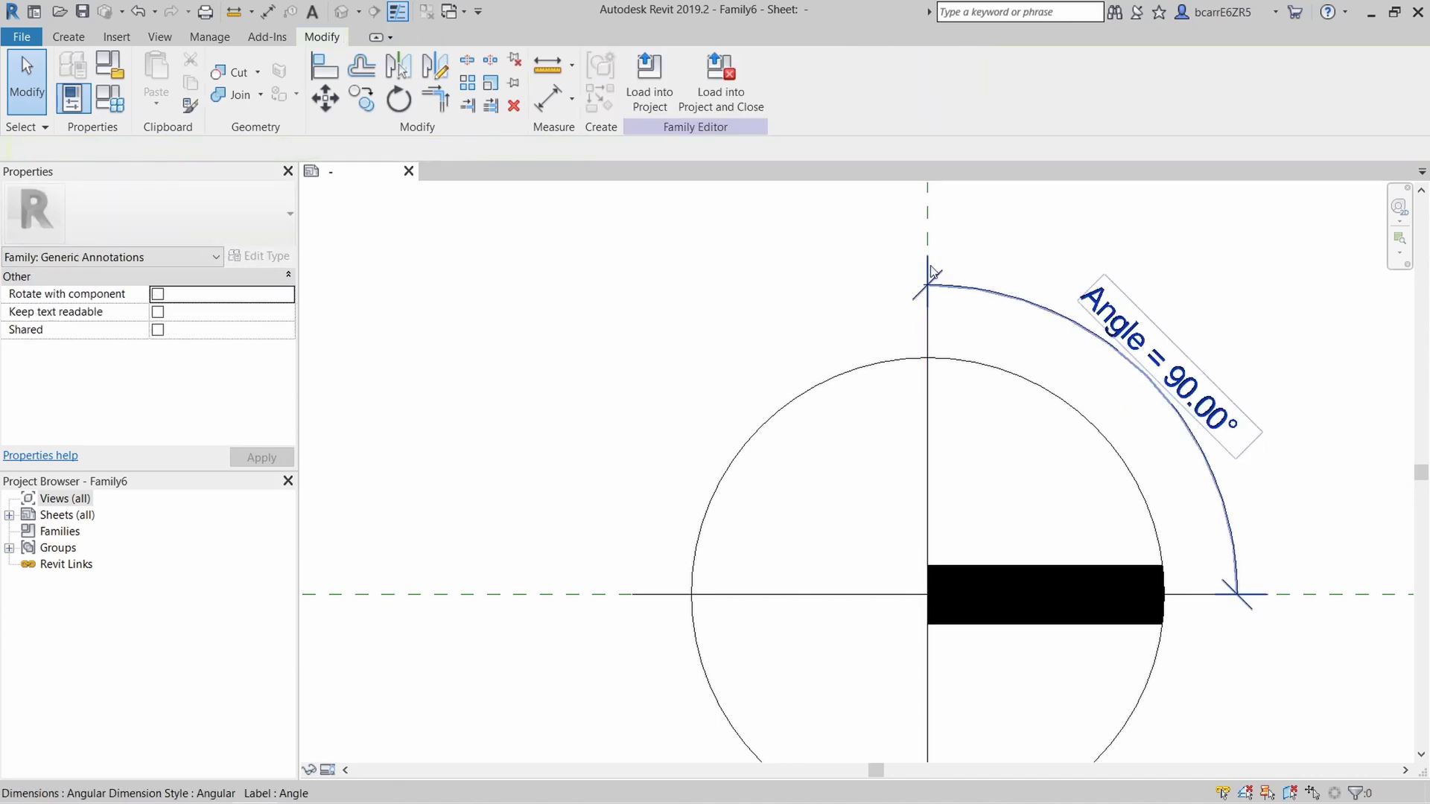
click(931, 334)
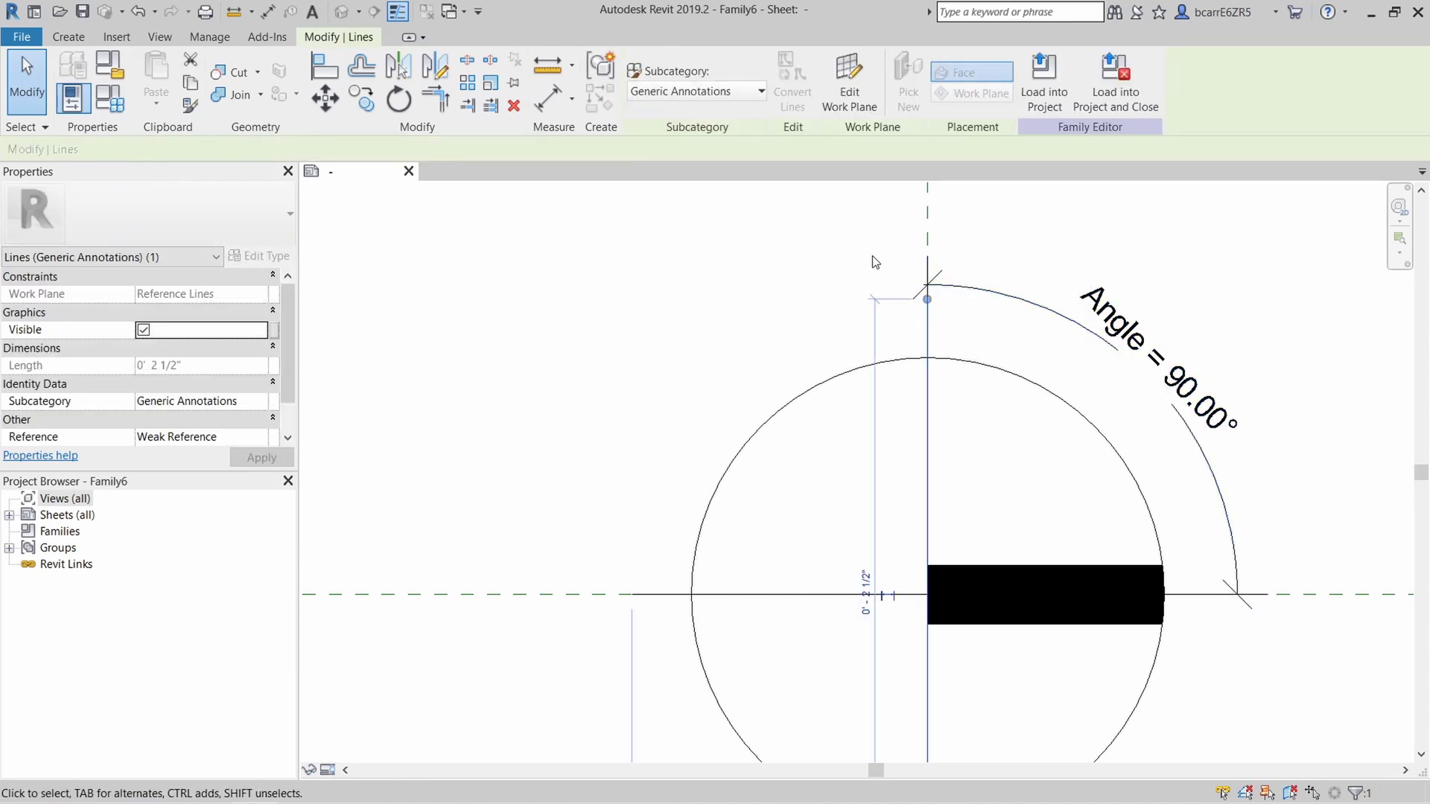
scroll(872, 257, down, 2)
key(Escape)
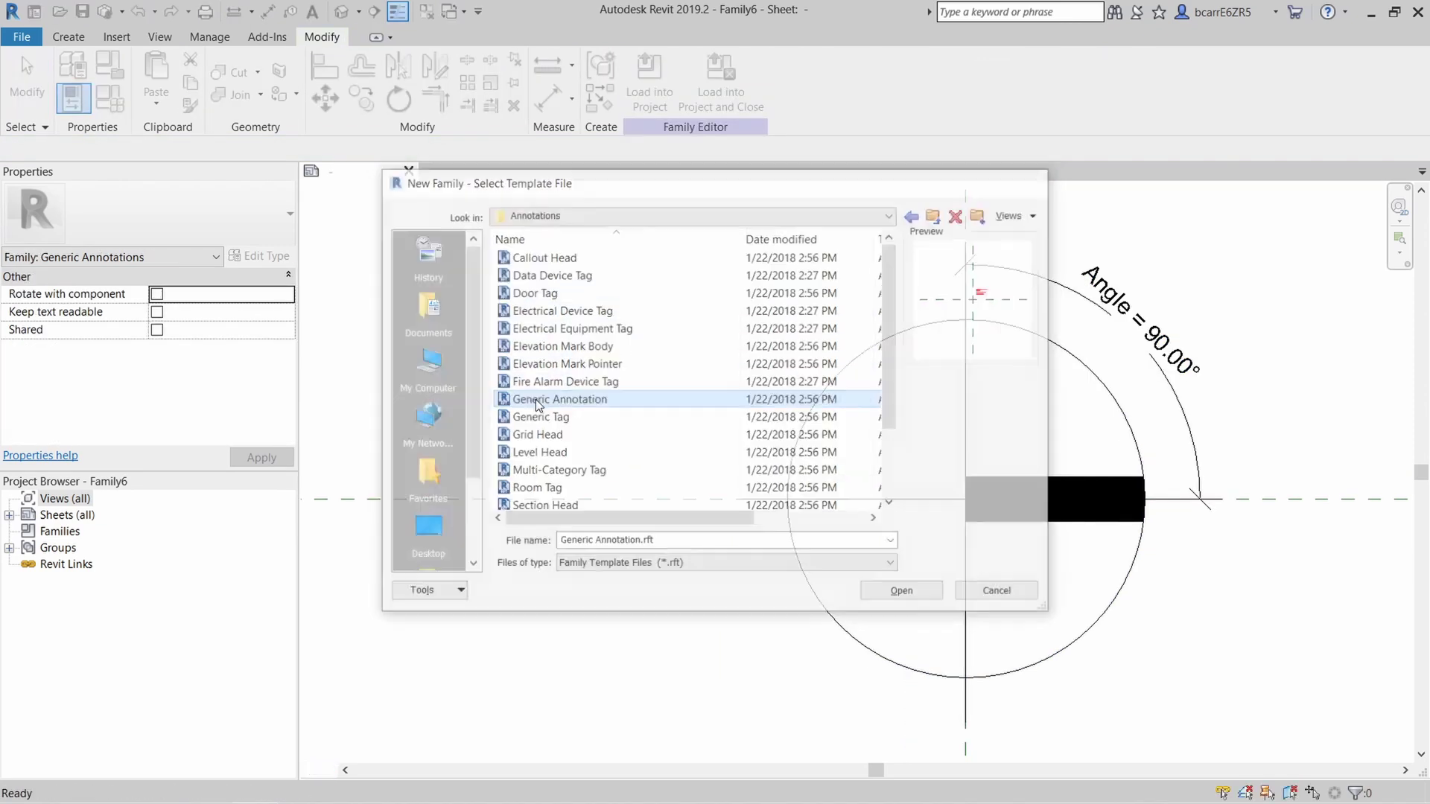
Step: Create a new family from the Generic Annotation template and replace its note text with "N"
double_click(538, 404)
click(945, 438)
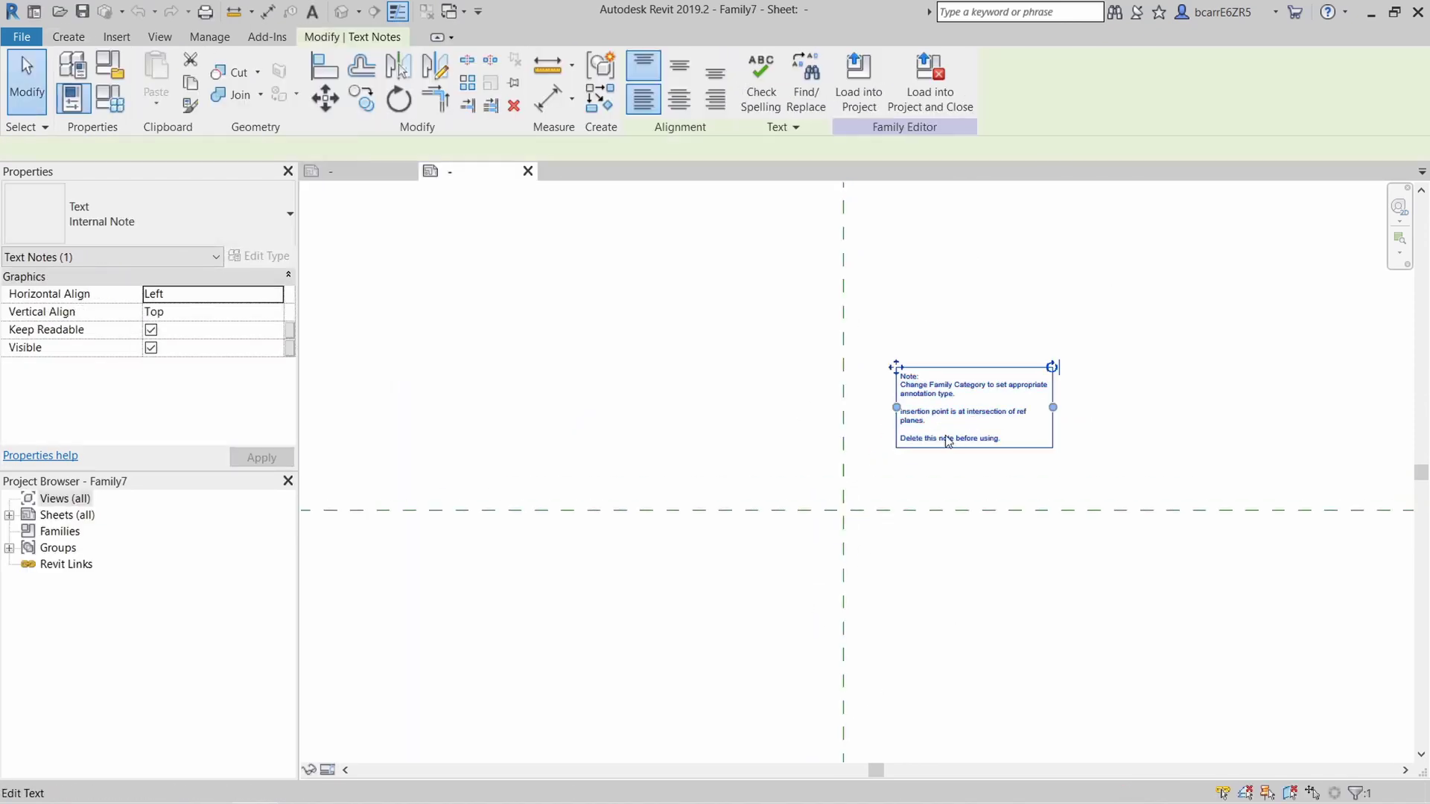
key(ctrl+a)
text(N)
click(934, 519)
Step: Move the N text onto the intersection of the reference planes and set its text size to 1/4"
drag(858, 301, 737, 574)
click(257, 255)
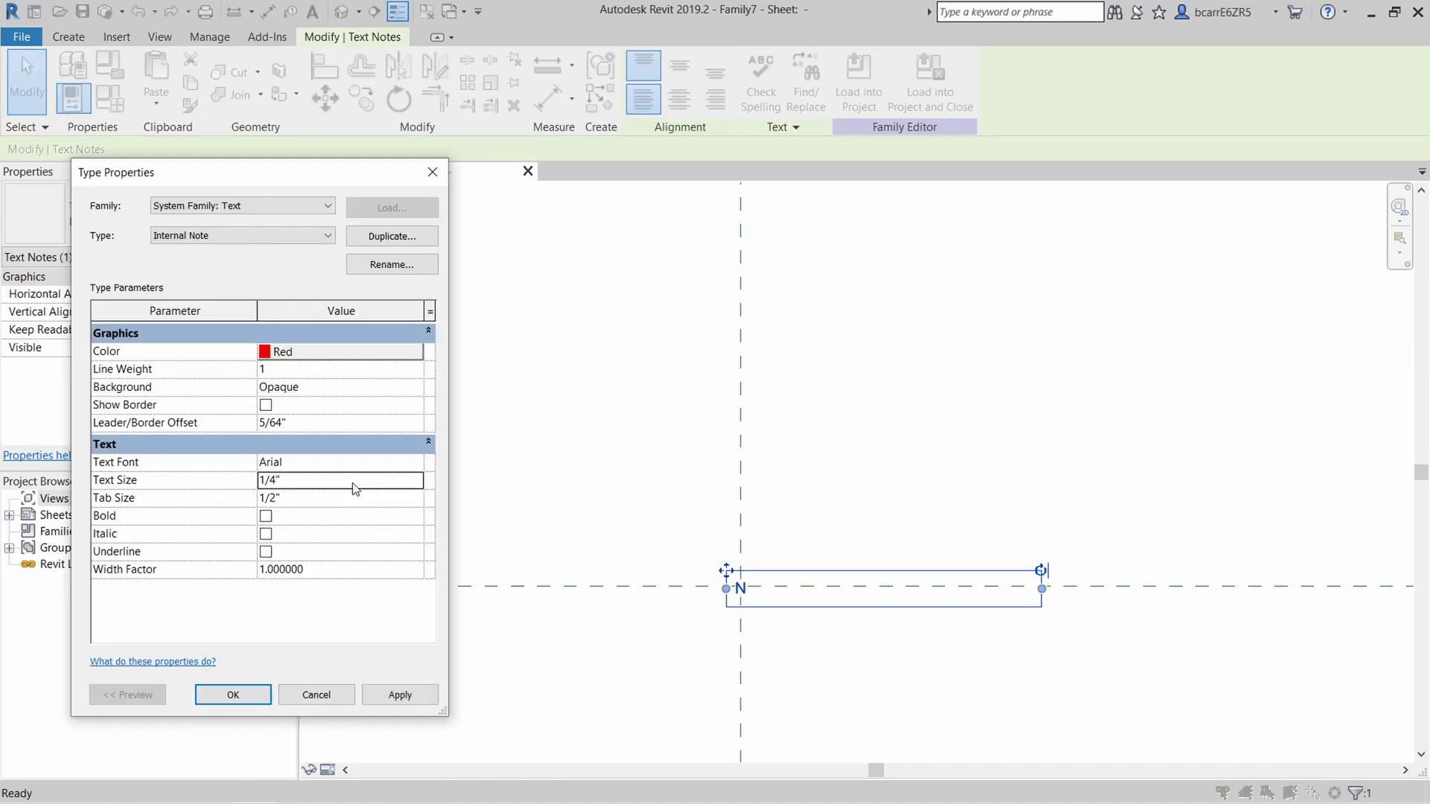
click(232, 694)
Step: Load the N annotation into the circular symbol's family and place one instance above the circle, beside the vertical line
click(642, 90)
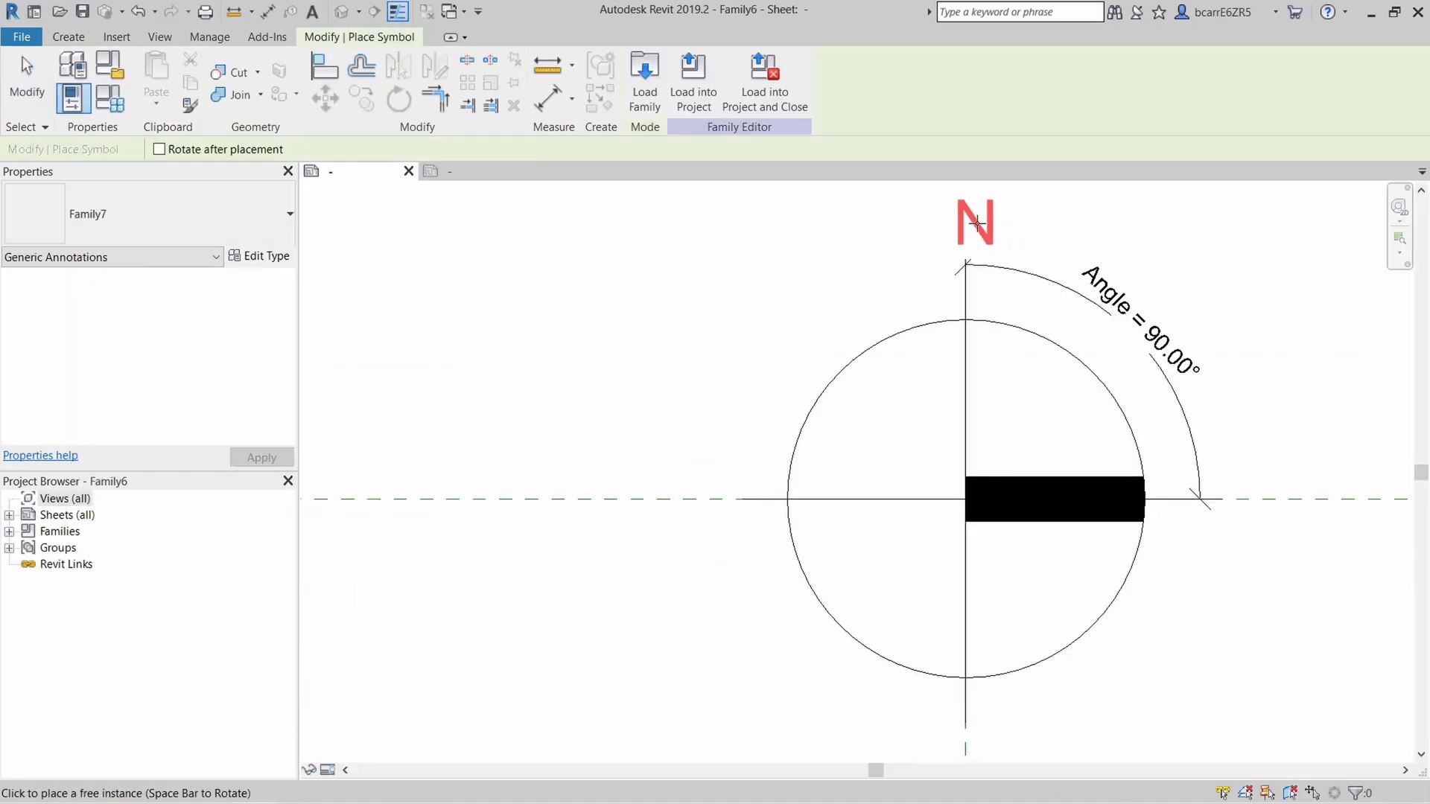
click(1045, 221)
middle_drag(992, 248, 884, 335)
key(Escape)
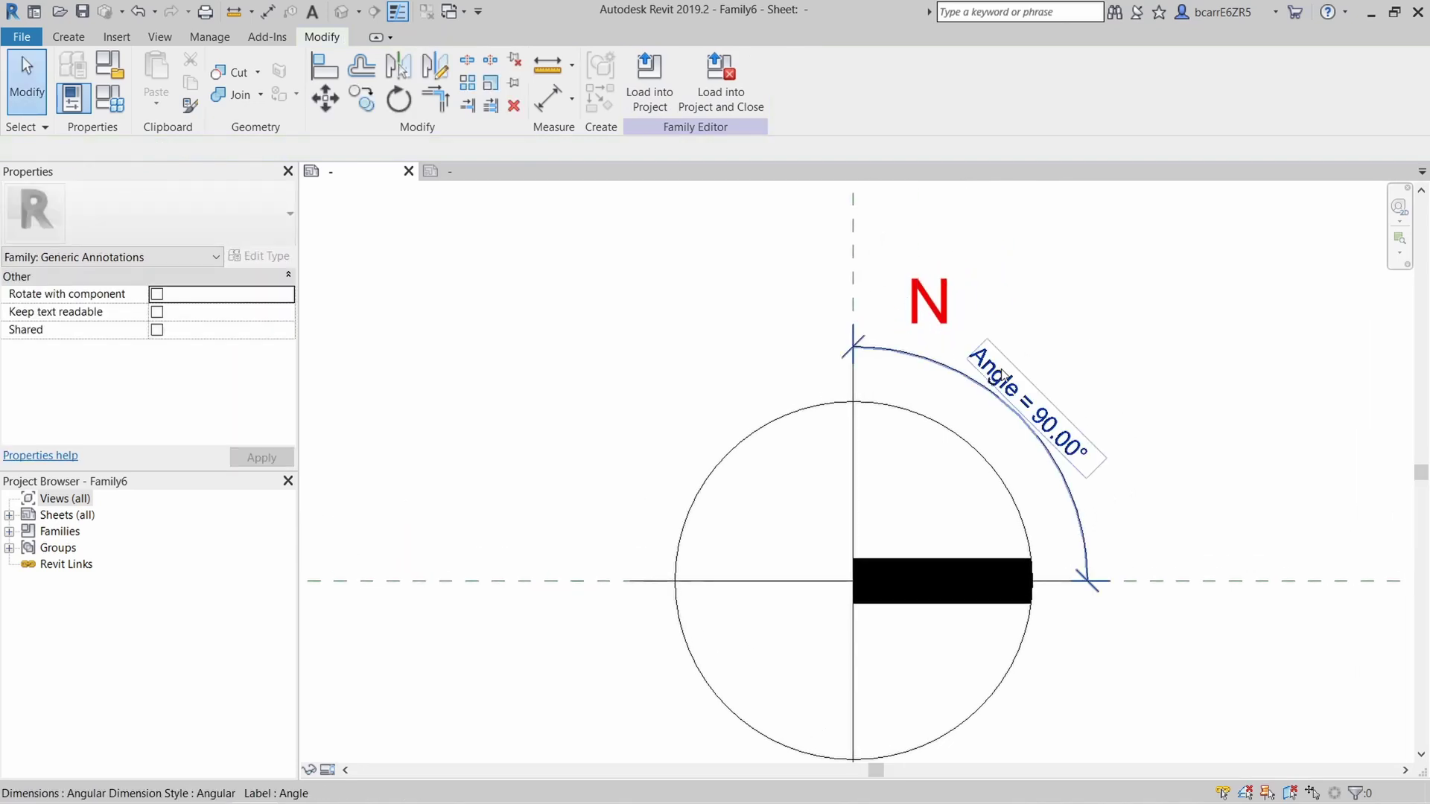
Step: Return the rotating symbol to upright by setting the Angle parameter to 0°
click(109, 98)
click(354, 301)
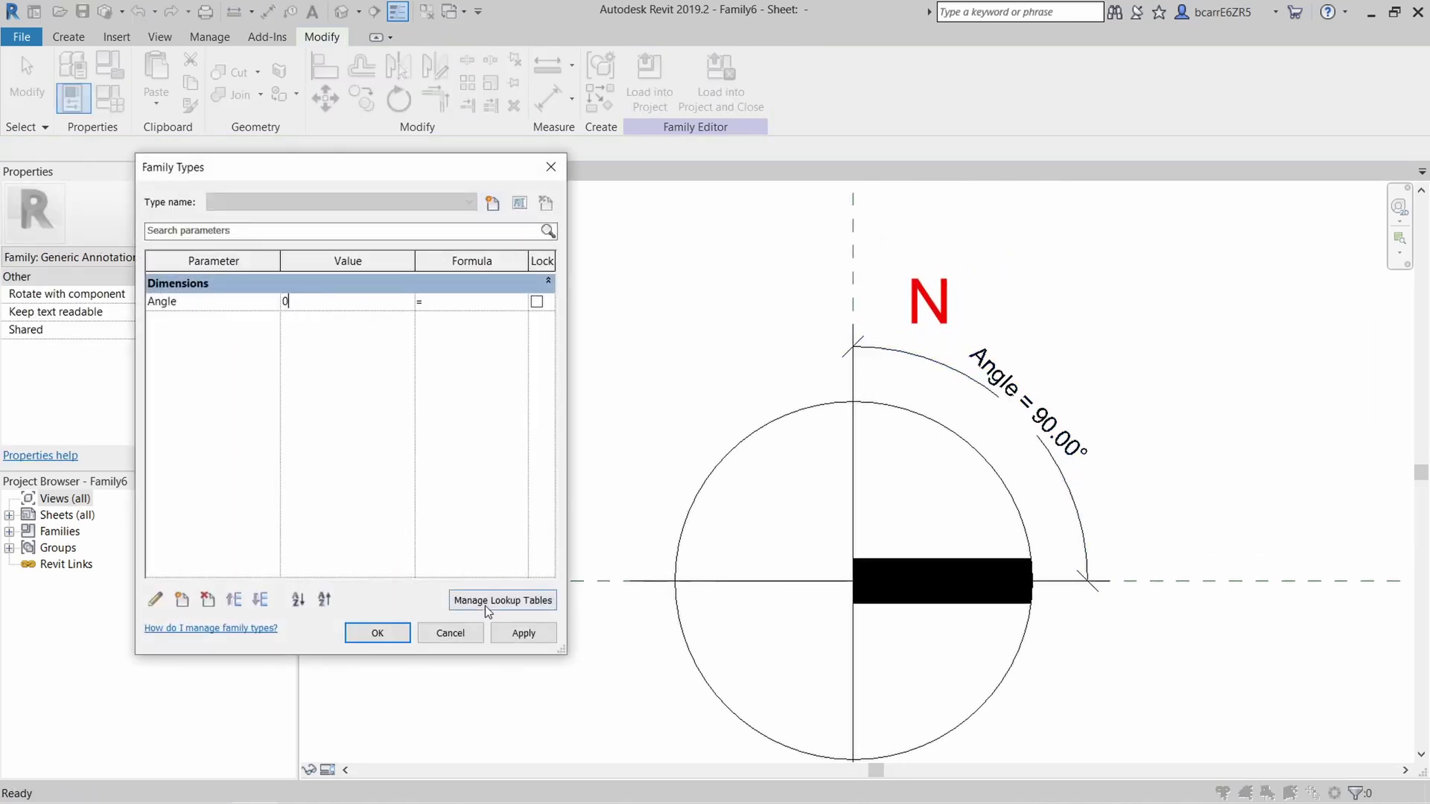
text(0)
key(Return)
Step: Align the N annotation's horizontal reference with the reference line's upper endpoint
scroll(905, 383, up, 3)
click(818, 288)
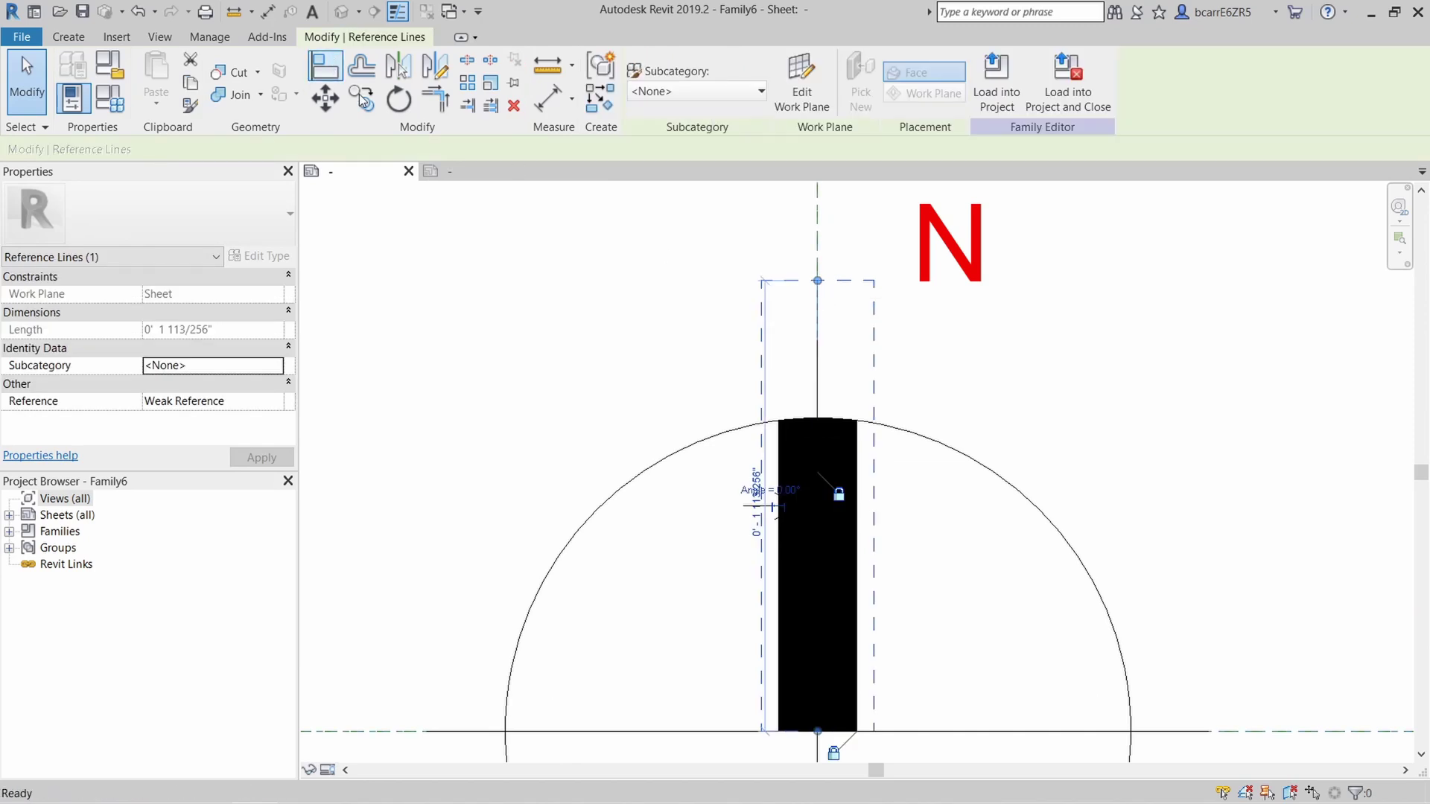
click(333, 72)
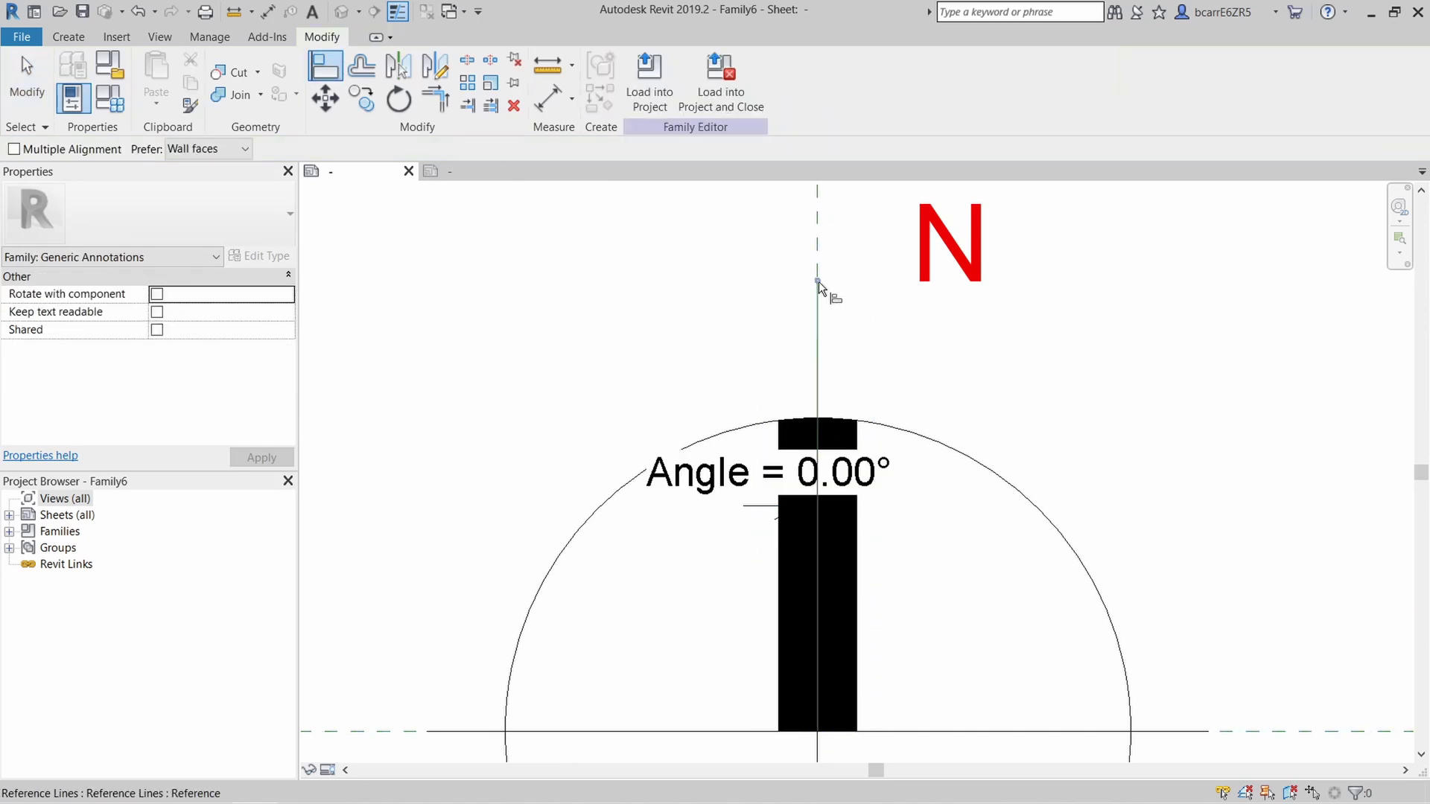
click(819, 281)
click(934, 248)
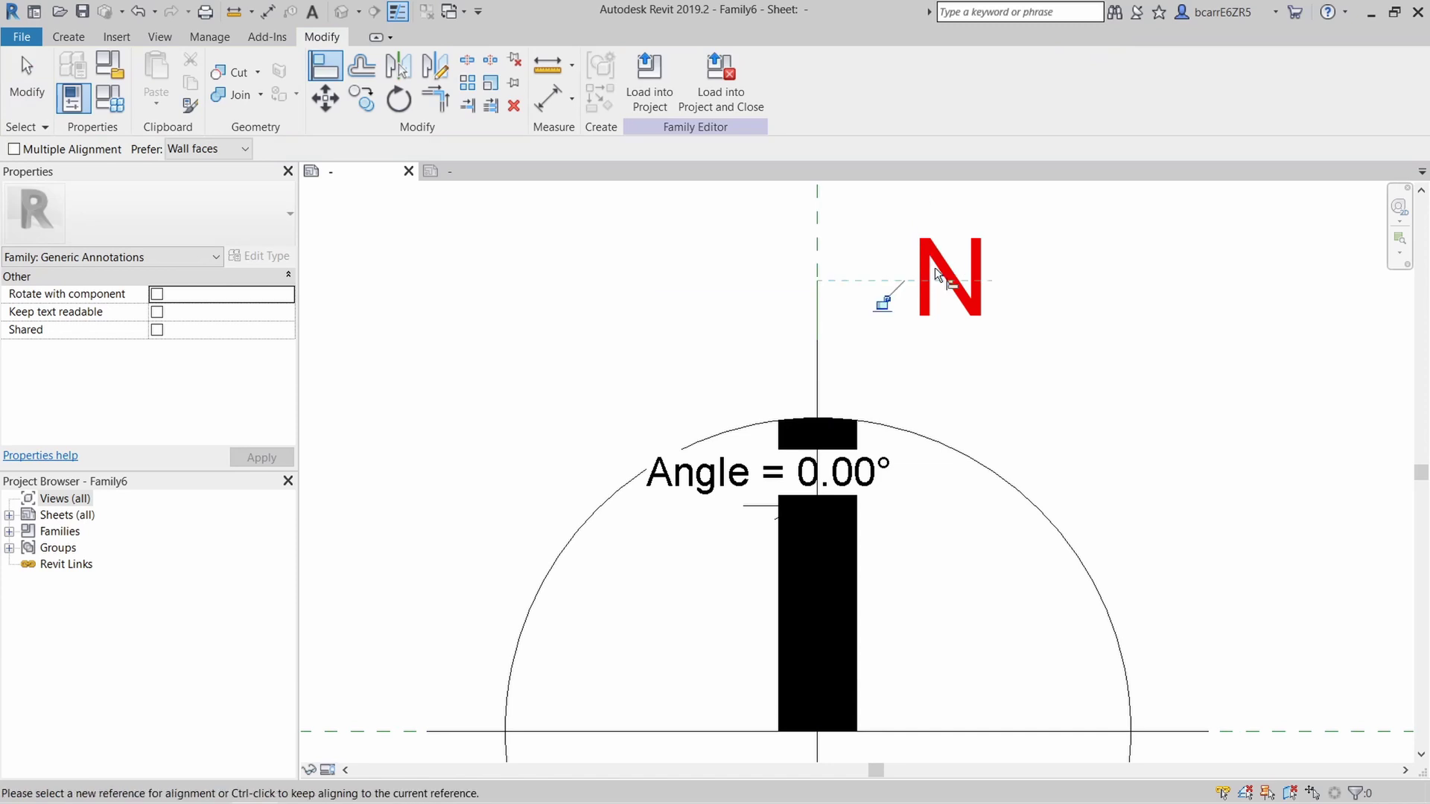
Step: Align the N annotation's vertical reference with the reference line's upper endpoint, centring it over the vertical line
click(820, 279)
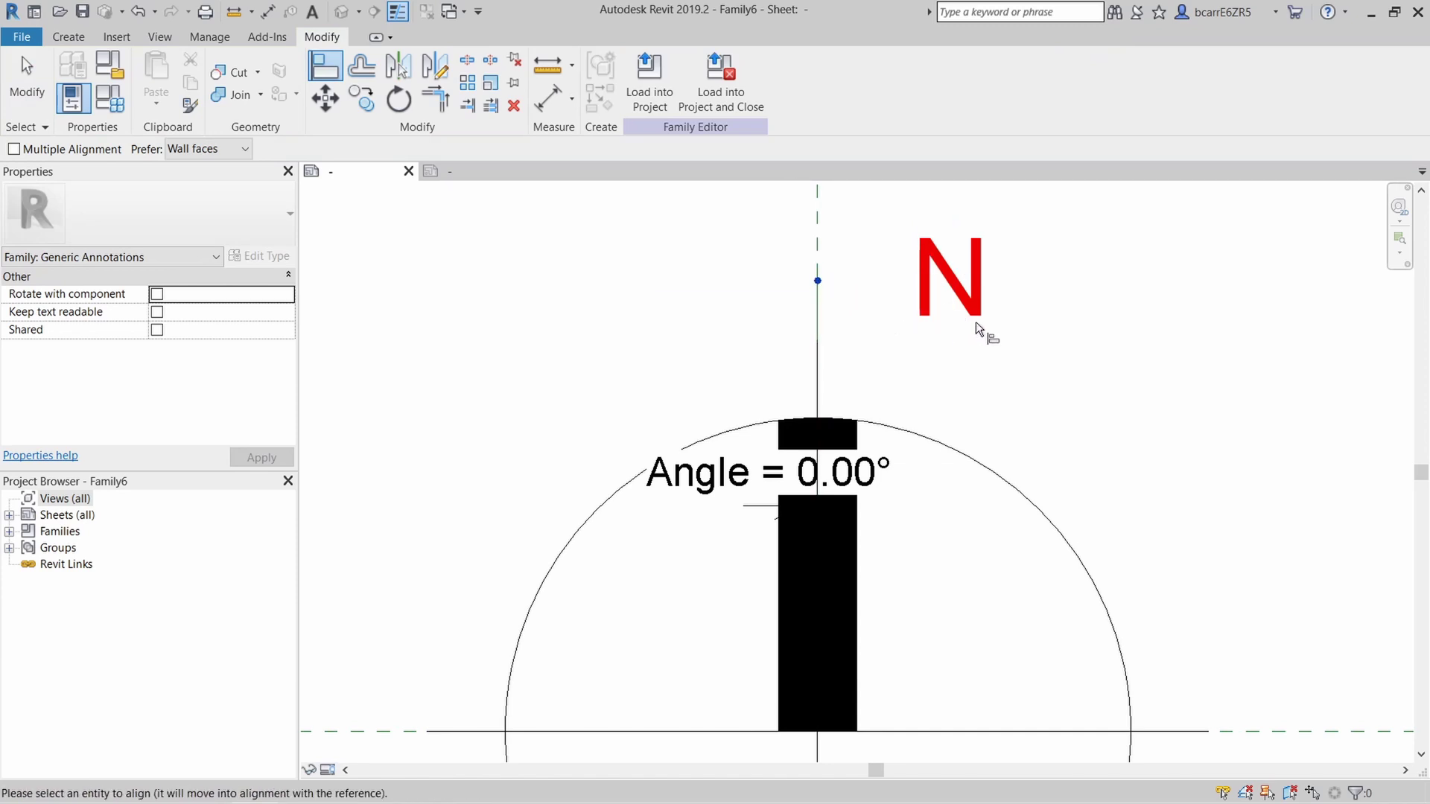
click(955, 305)
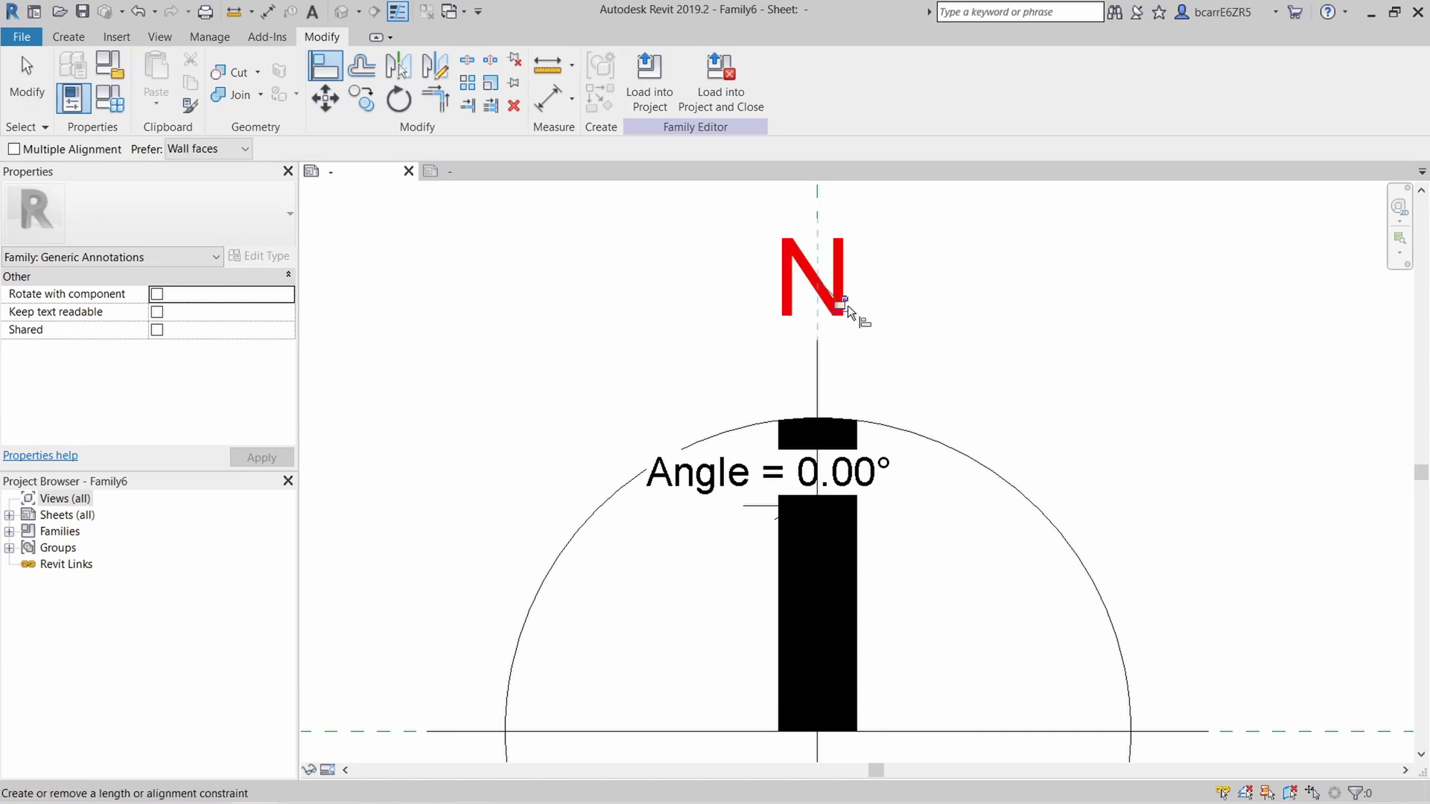
key(Escape)
key(Escape)
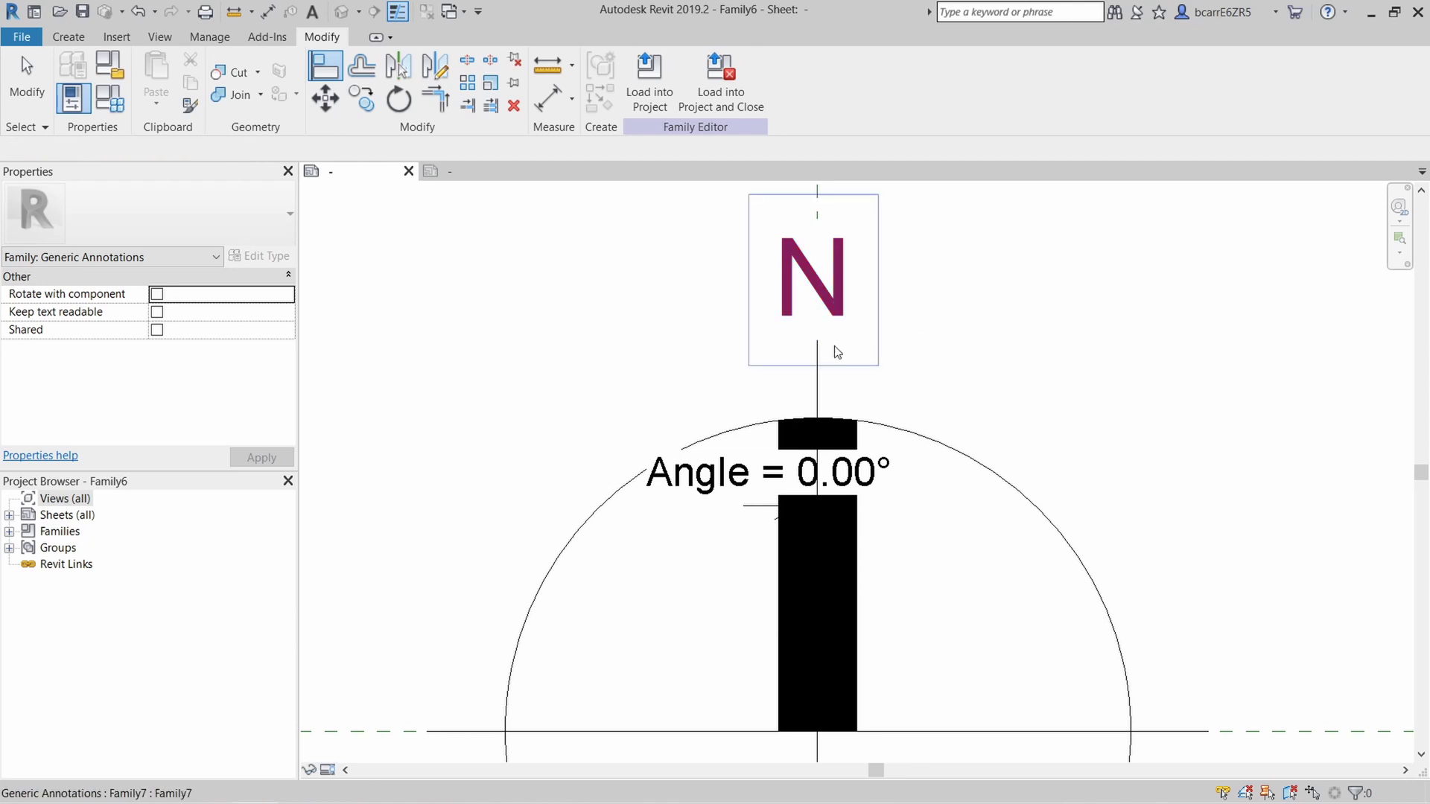
click(819, 372)
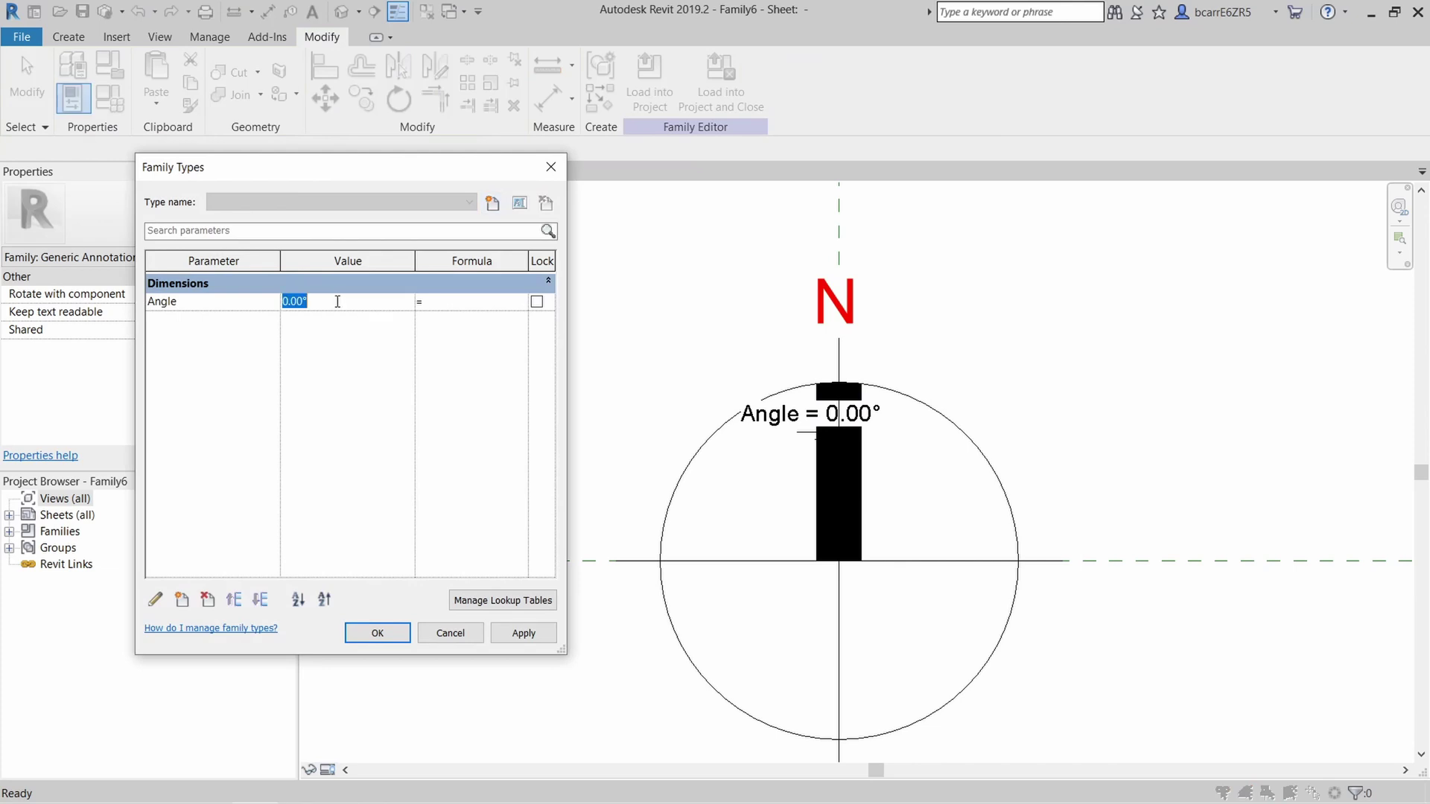
Step: Flex the north arrow family by applying Angle values of 45° and 90°
click(521, 630)
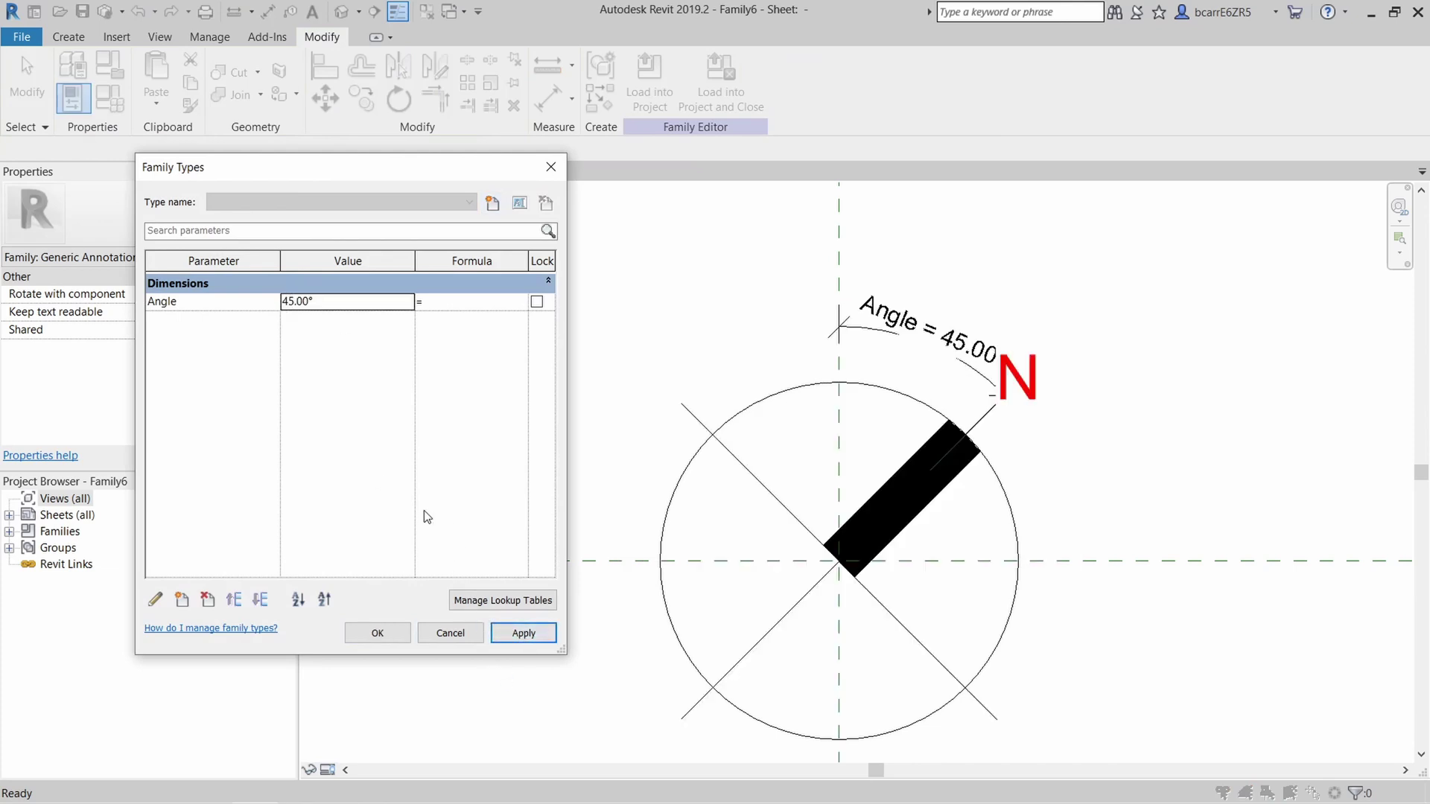
click(380, 305)
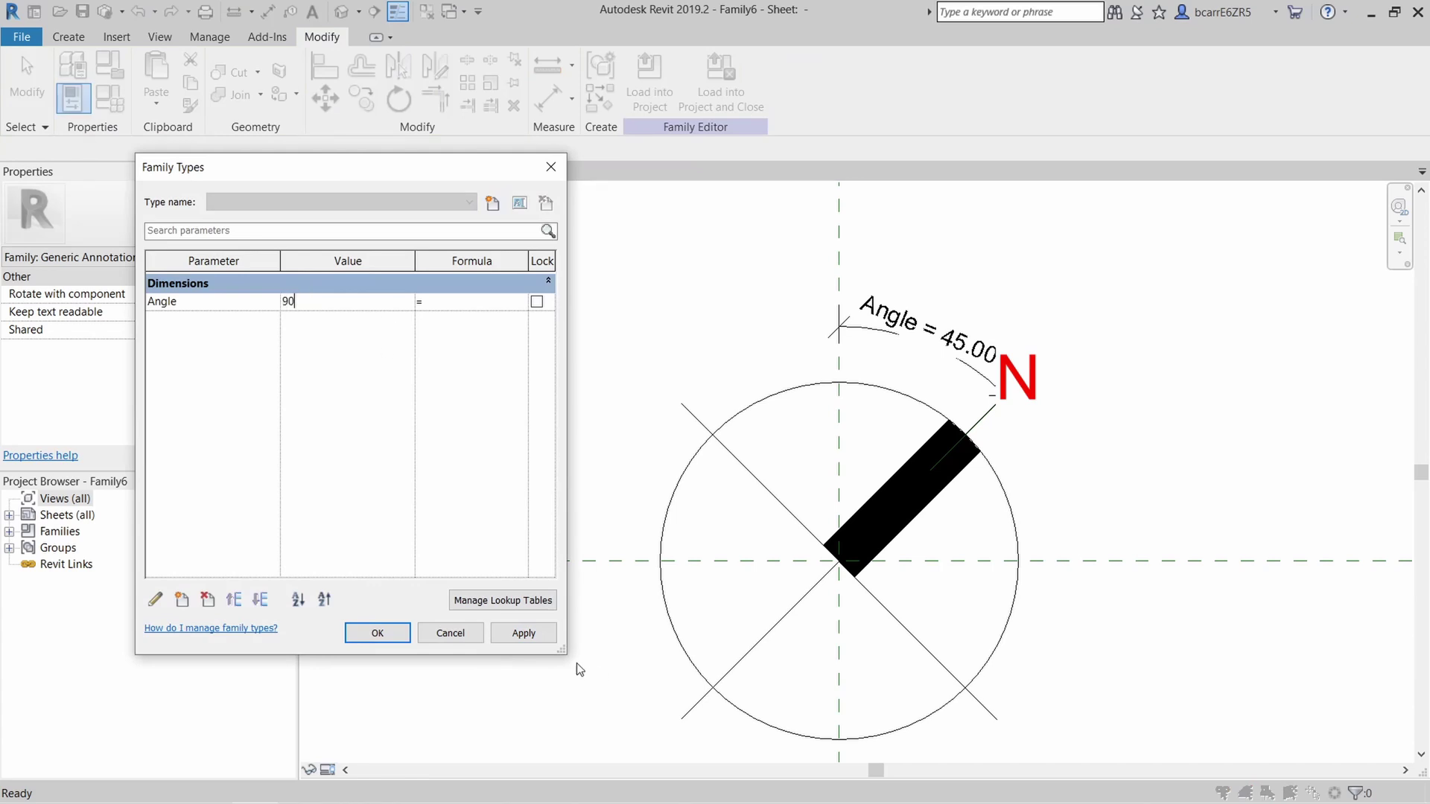
click(524, 634)
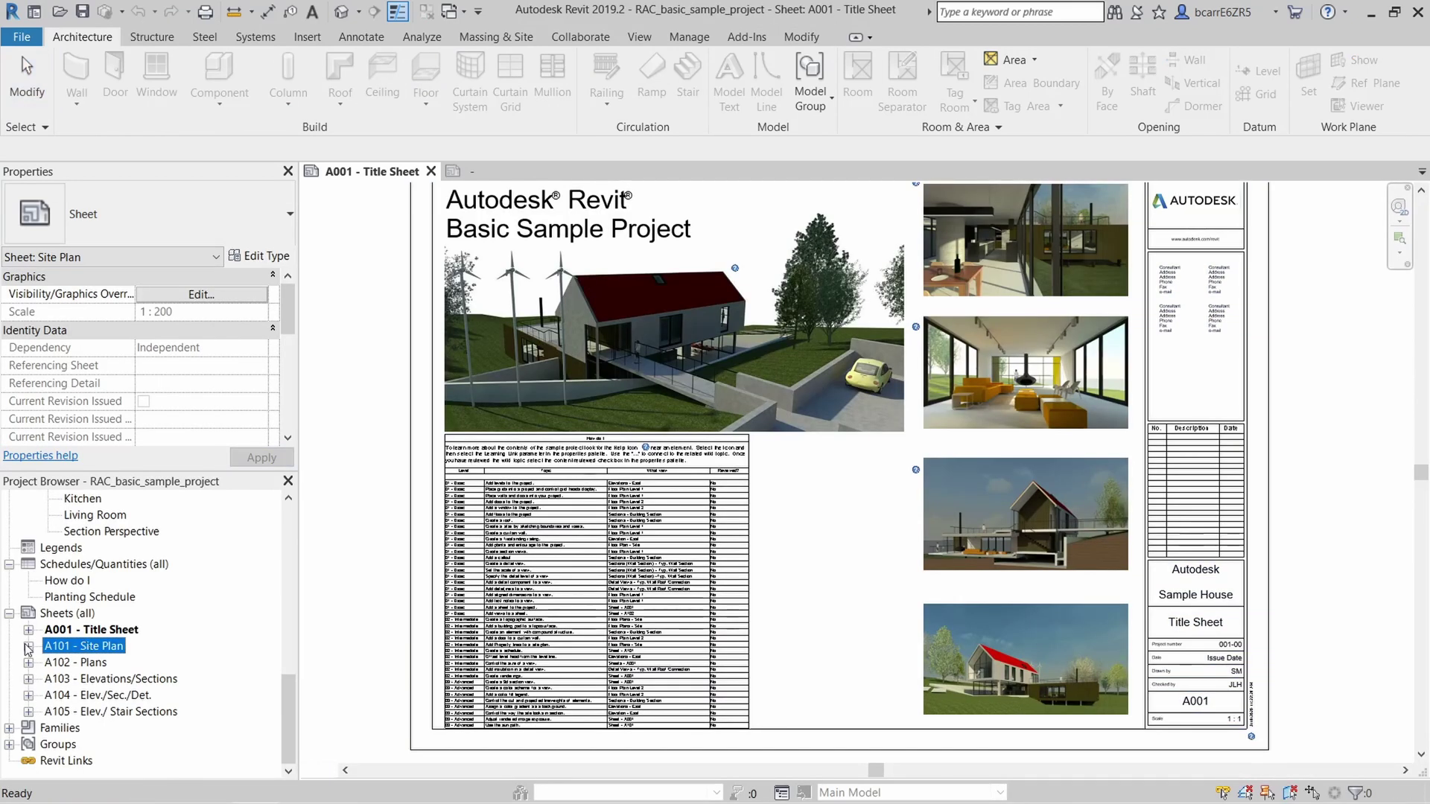
Step: Load the Northarrow family into the sample project and place one instance on sheet A101 - Site Plan, beside the title block
double_click(82, 646)
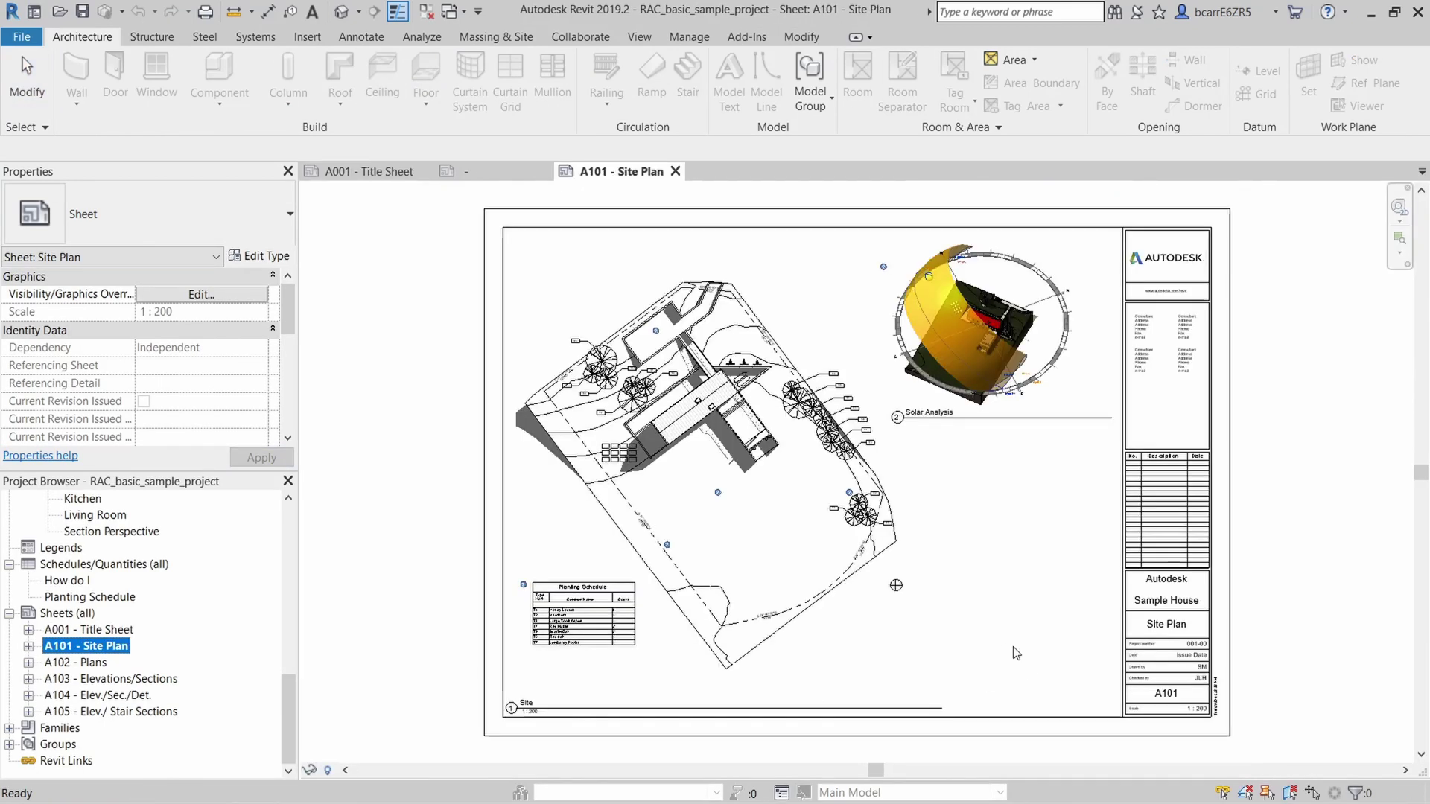
scroll(1107, 650, up, 2)
click(458, 171)
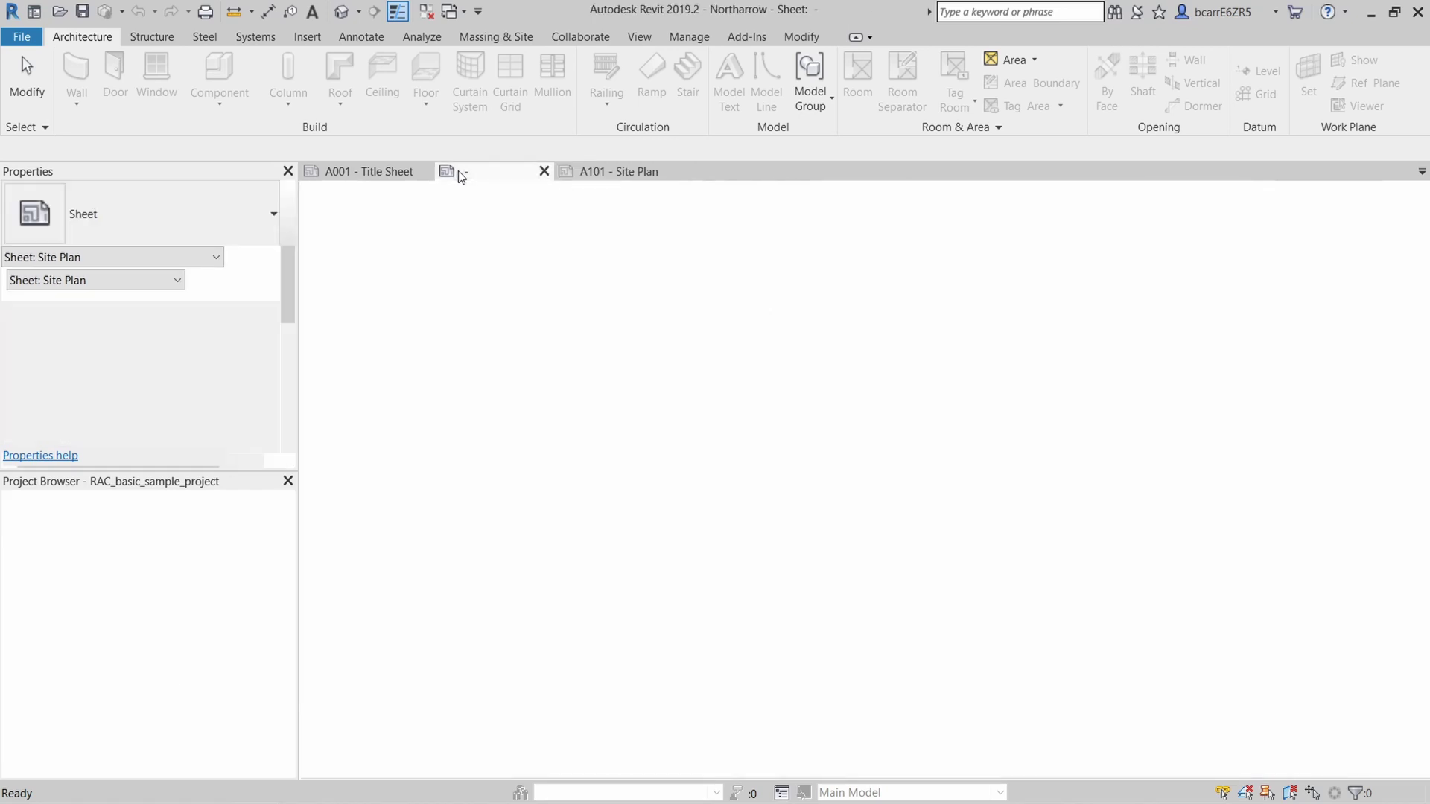
scroll(856, 430, up, 3)
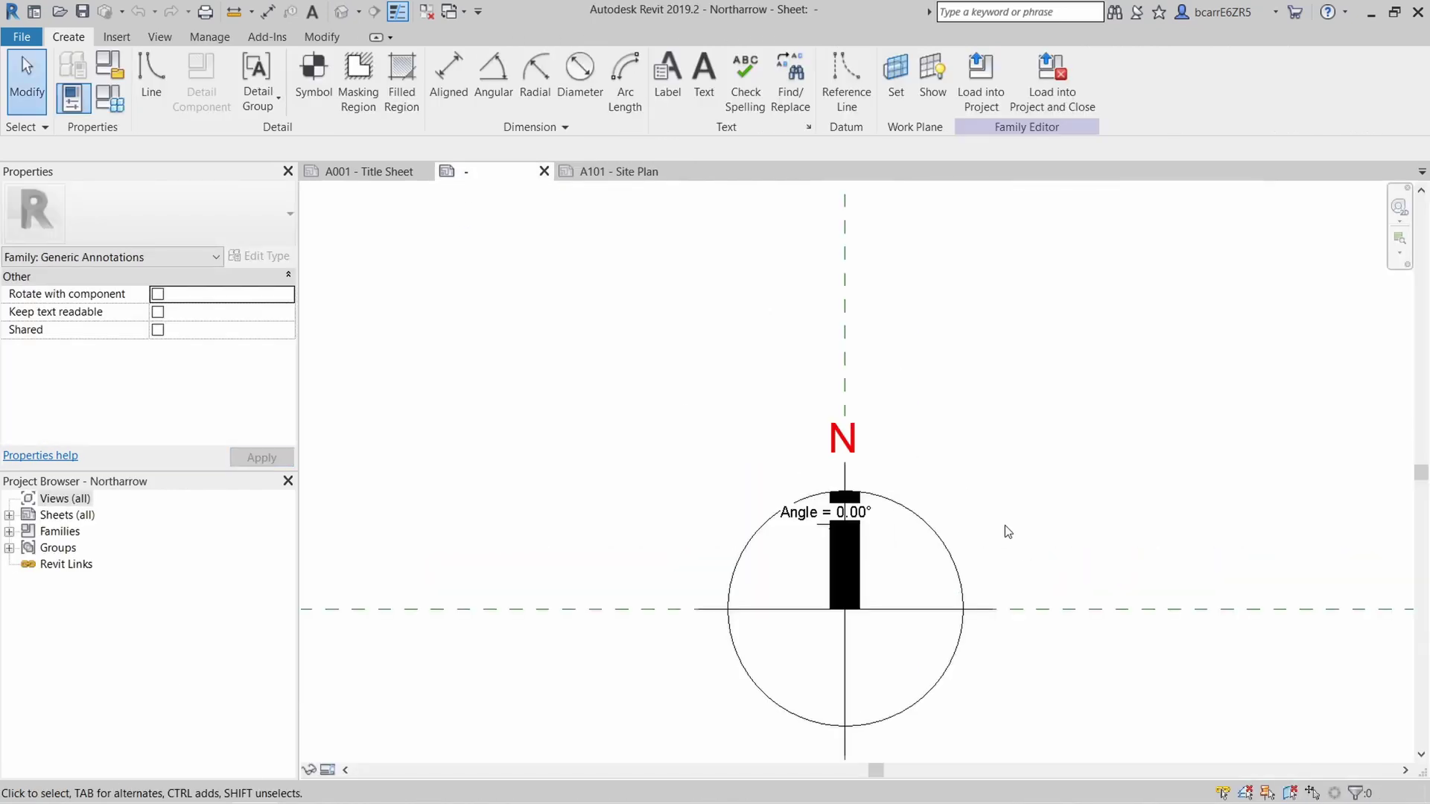
click(980, 77)
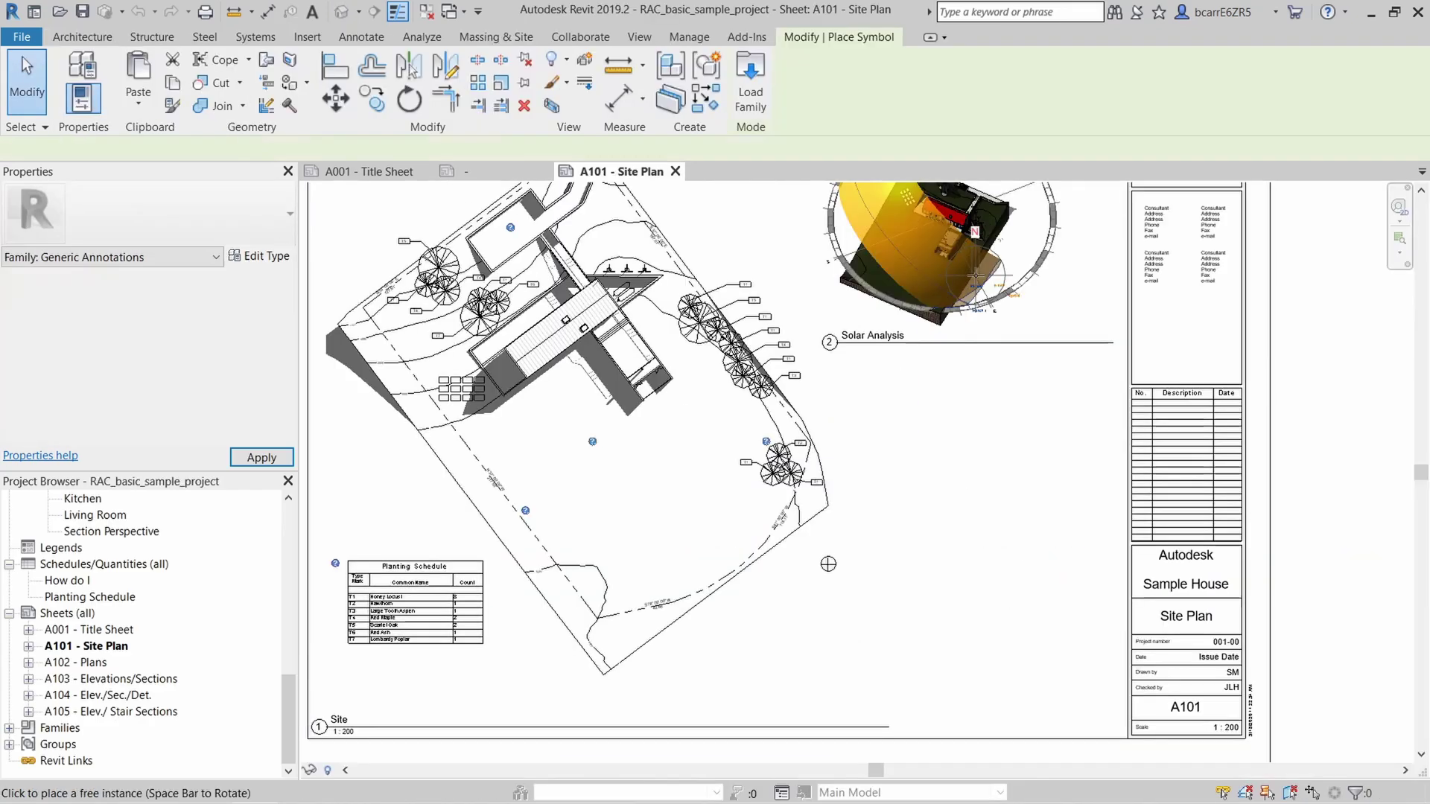
click(1065, 668)
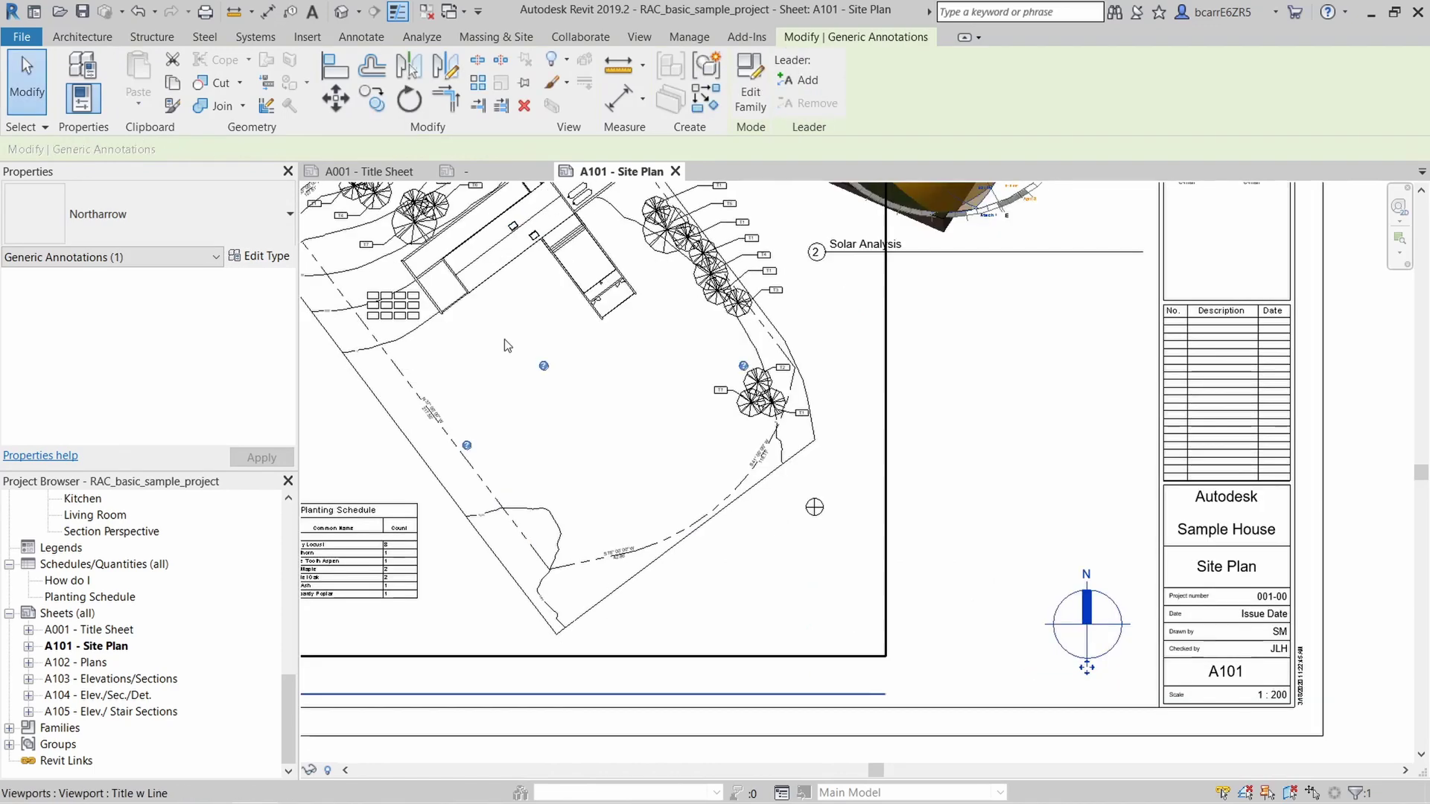
Step: Try the placed north arrow pointing east, and set its type's Angle parameter to 300°
click(253, 256)
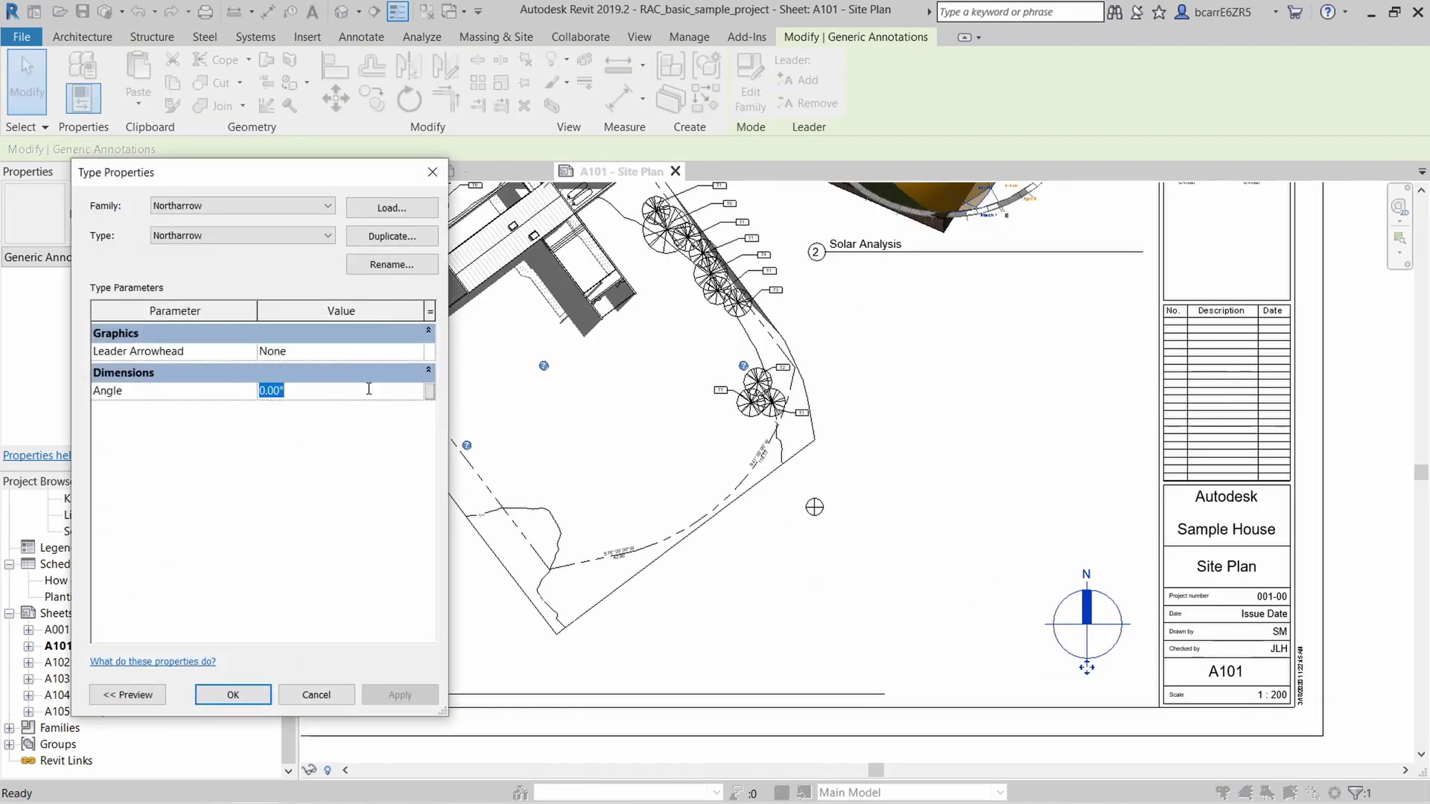
click(230, 694)
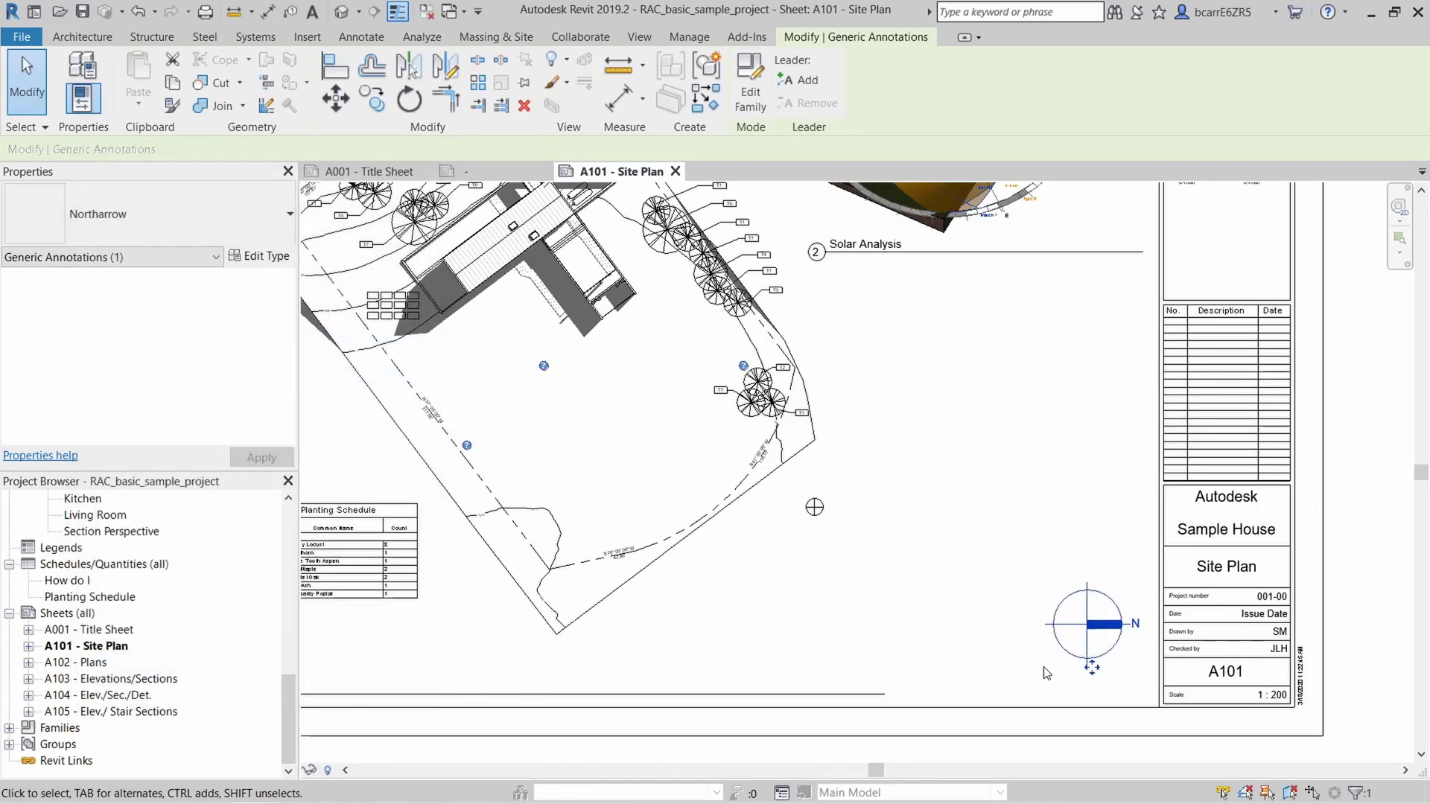
click(281, 257)
click(329, 391)
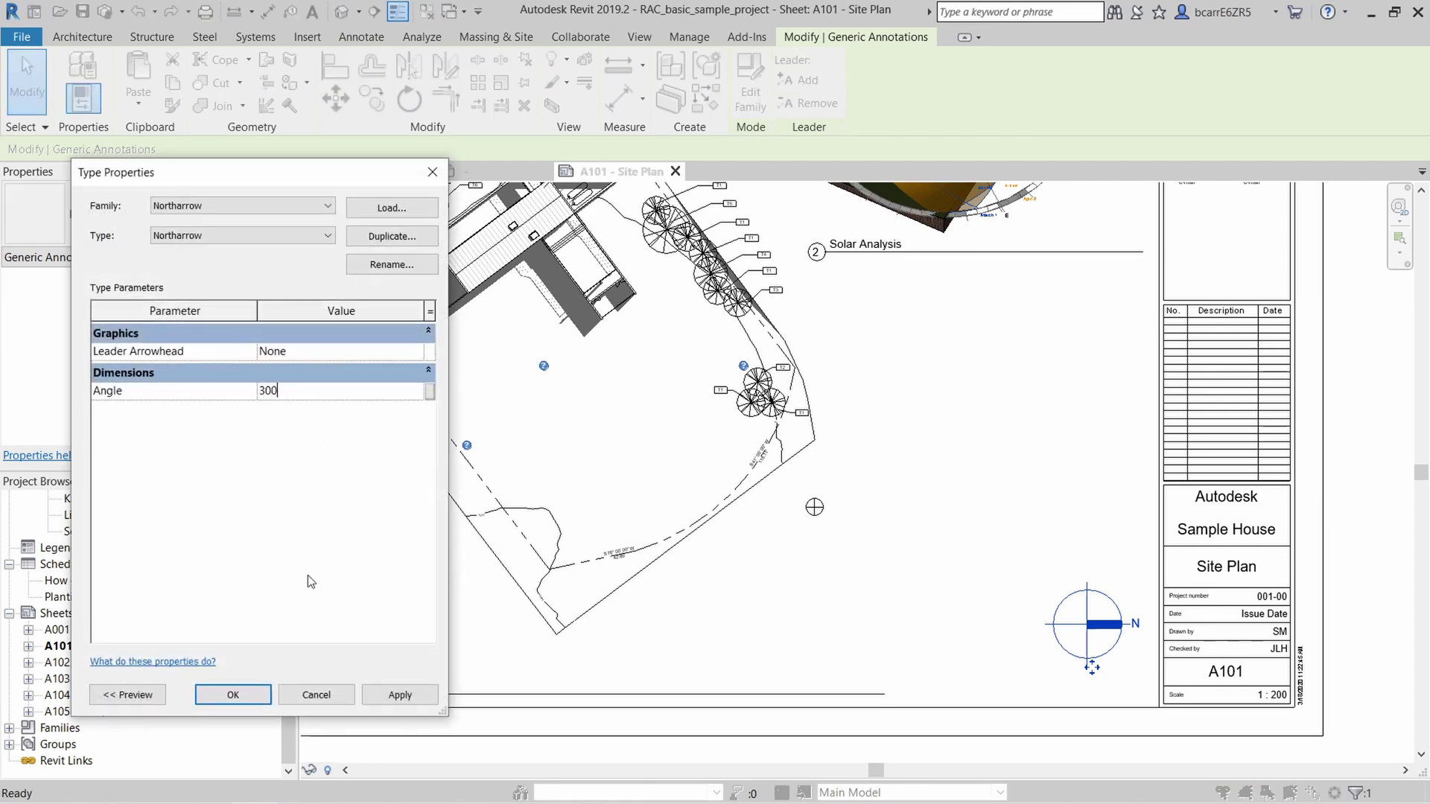
click(233, 695)
click(900, 654)
scroll(900, 653, down, 1)
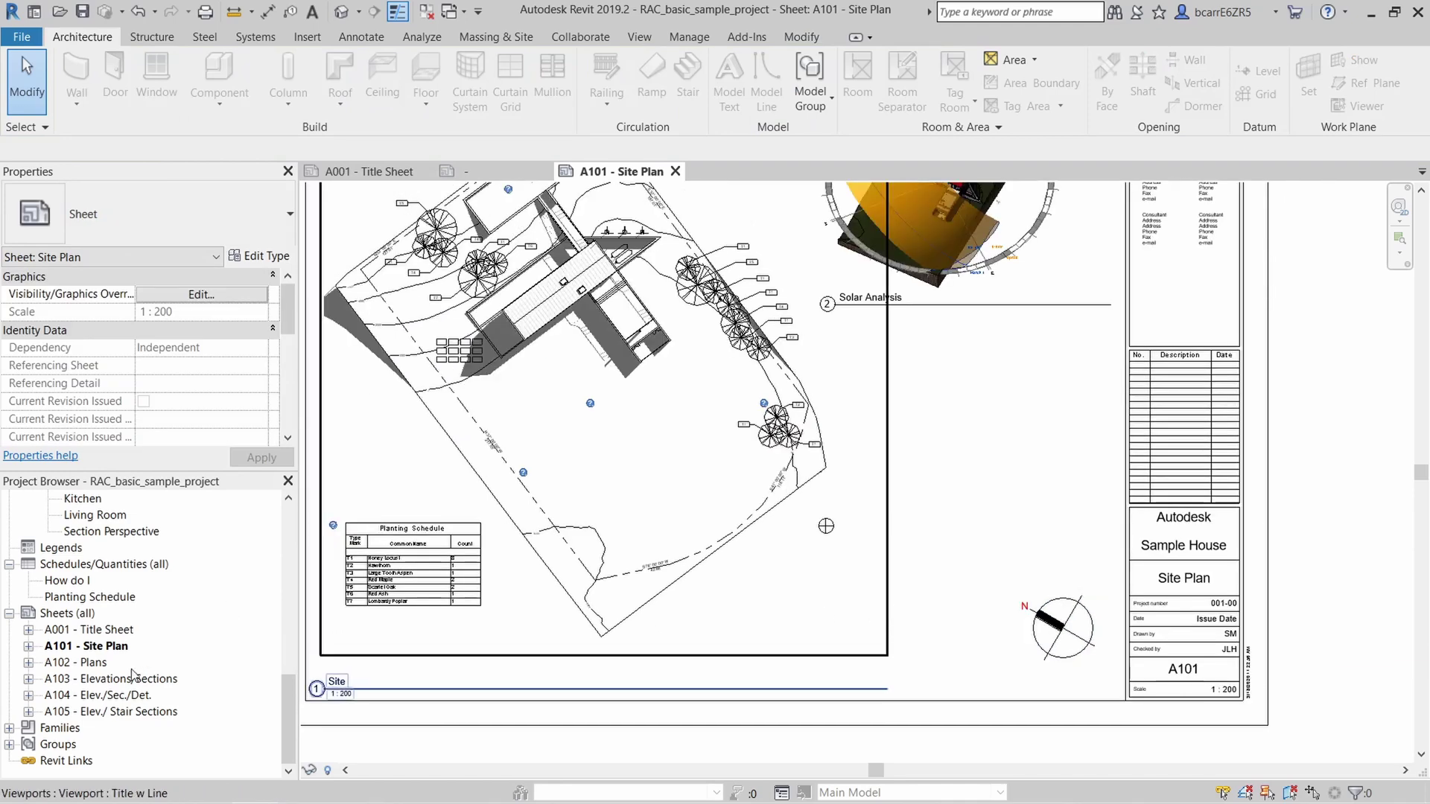
Step: Paste the copied north arrow onto sheet A102 - Plans, aligned to the current view
double_click(94, 663)
scroll(1172, 729, up, 2)
click(1145, 706)
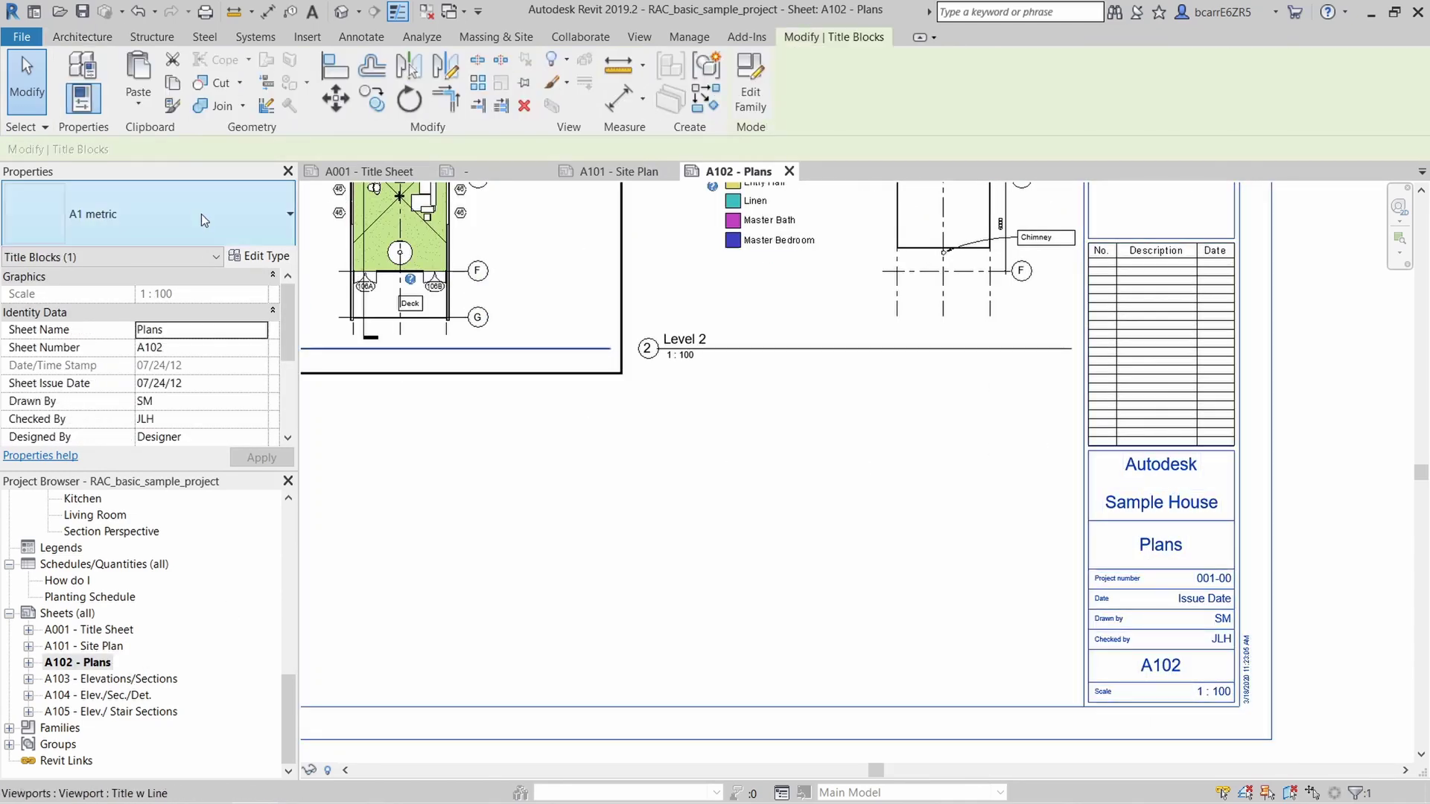
click(137, 101)
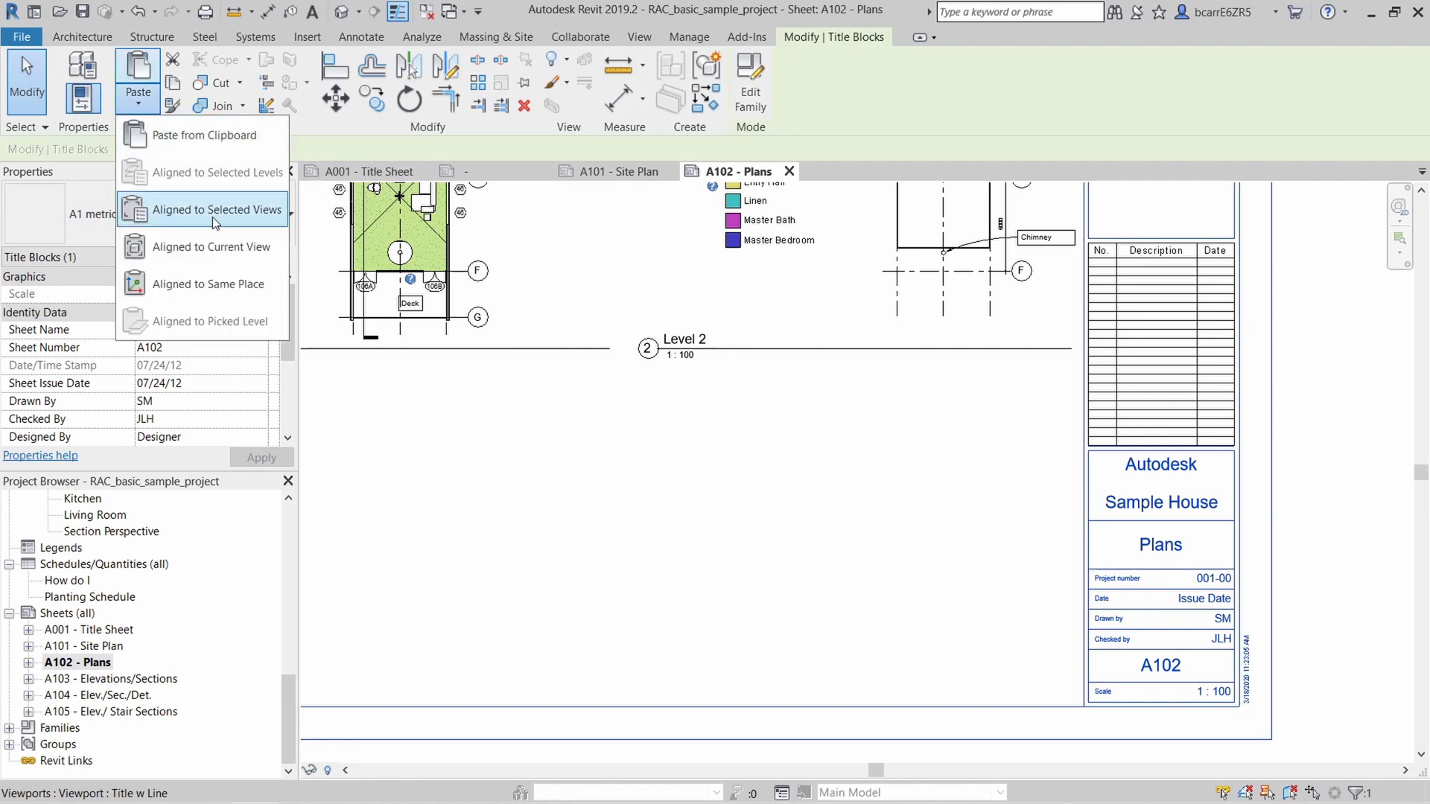
click(219, 255)
click(964, 691)
scroll(1061, 681, down, 2)
scroll(955, 546, up, 1)
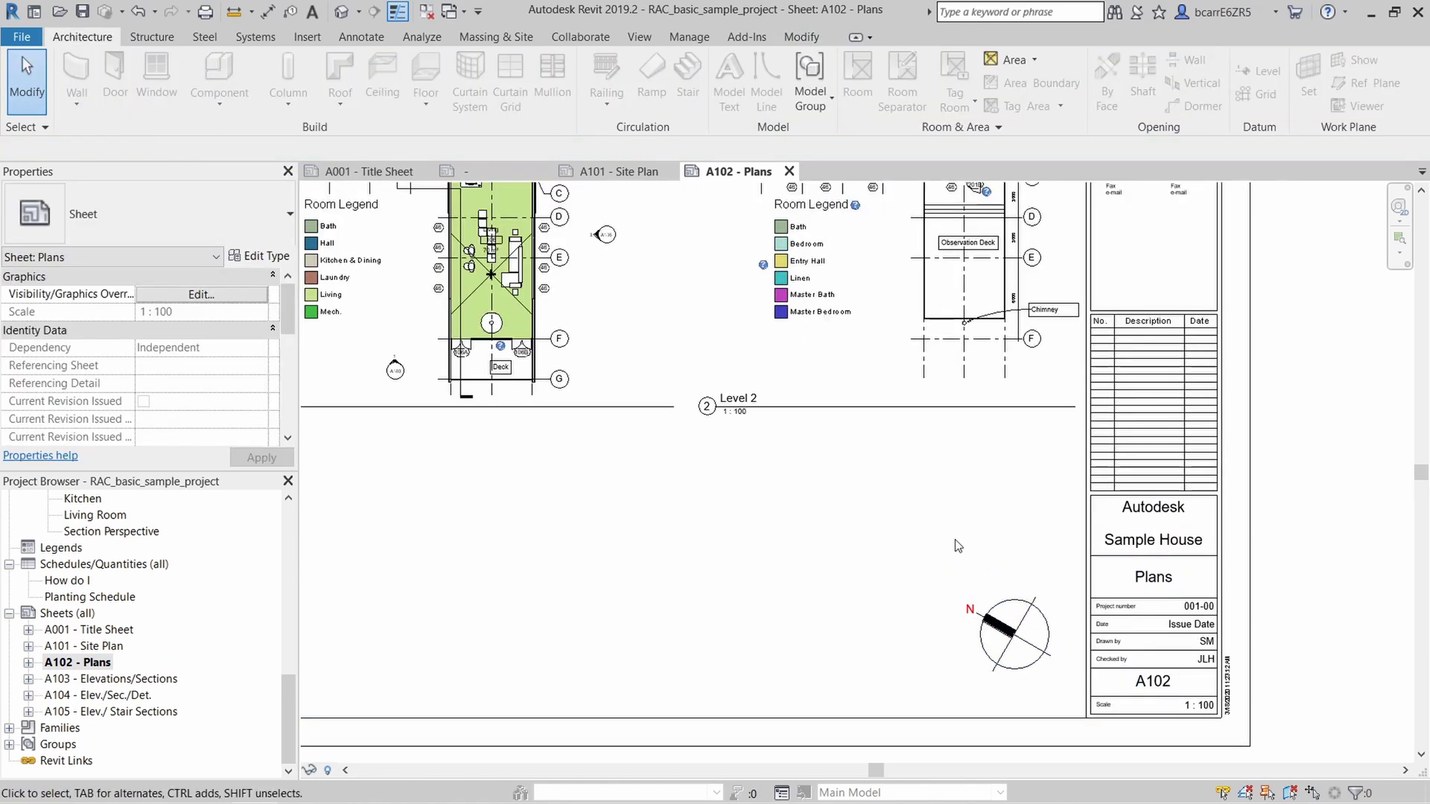
Step: Examine the Angle type parameter of the north arrow on sheet A102 - Plans, and leave its type properties without changes
scroll(957, 545, up, 1)
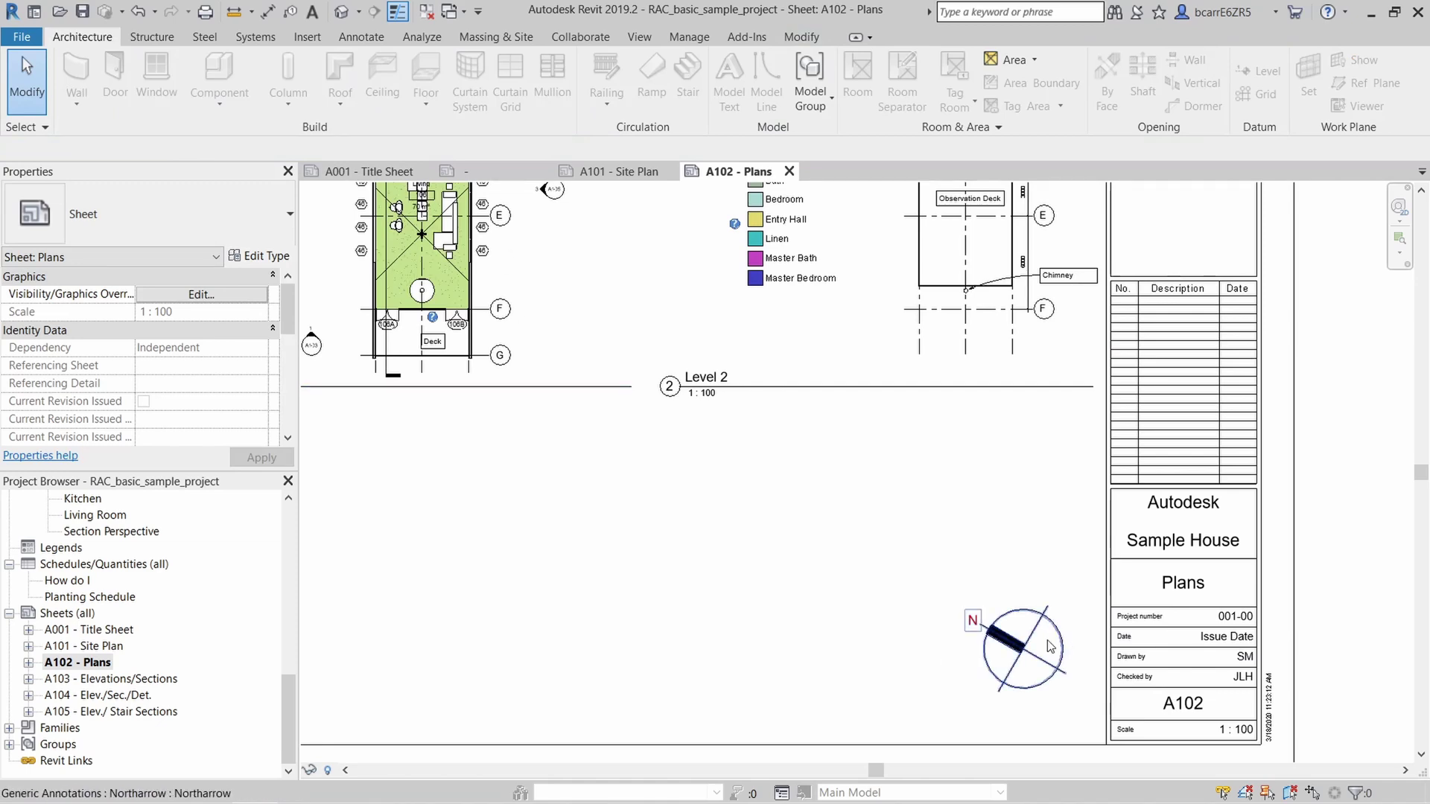
click(256, 256)
key(Escape)
click(1033, 665)
click(257, 257)
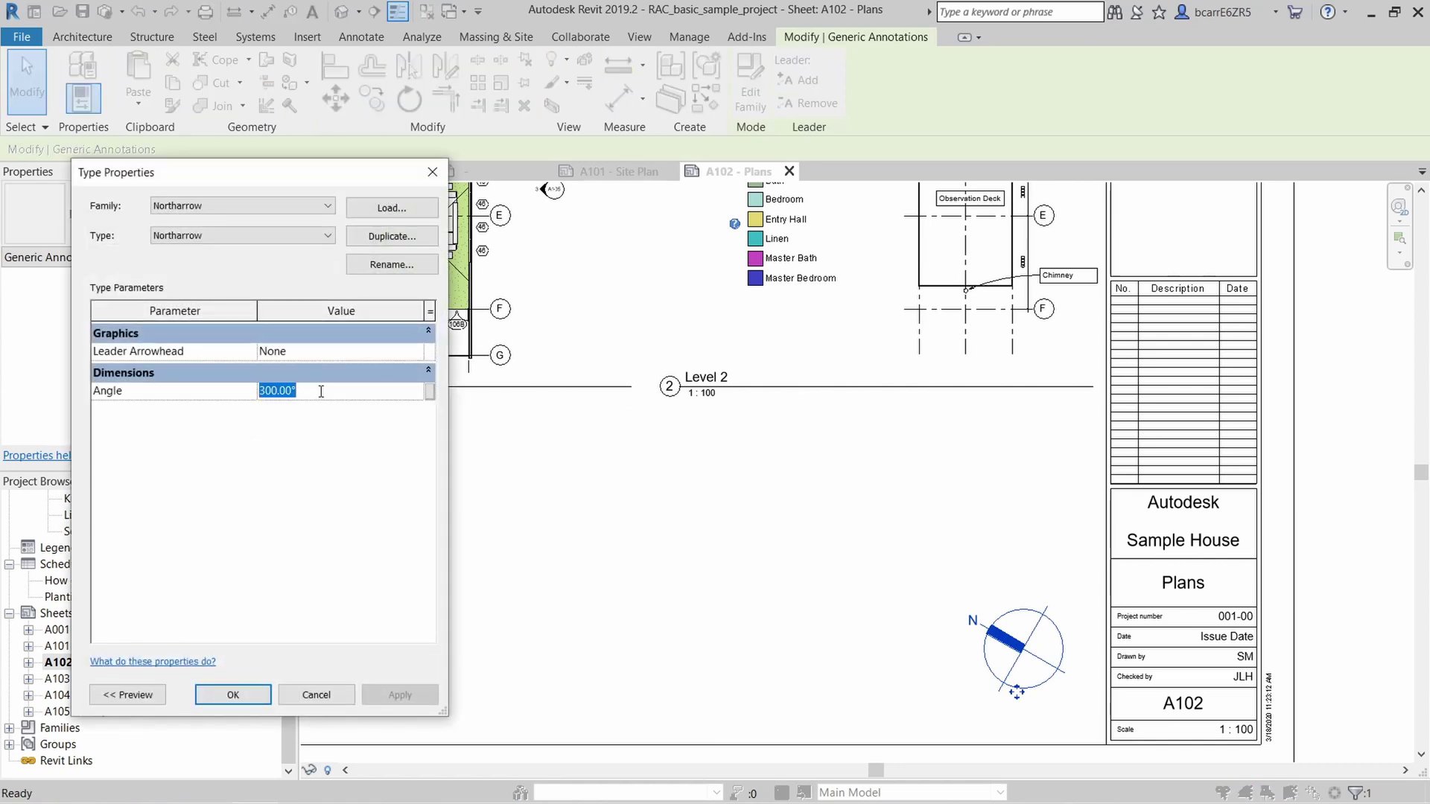
key(Escape)
key(Escape)
key(Escape)
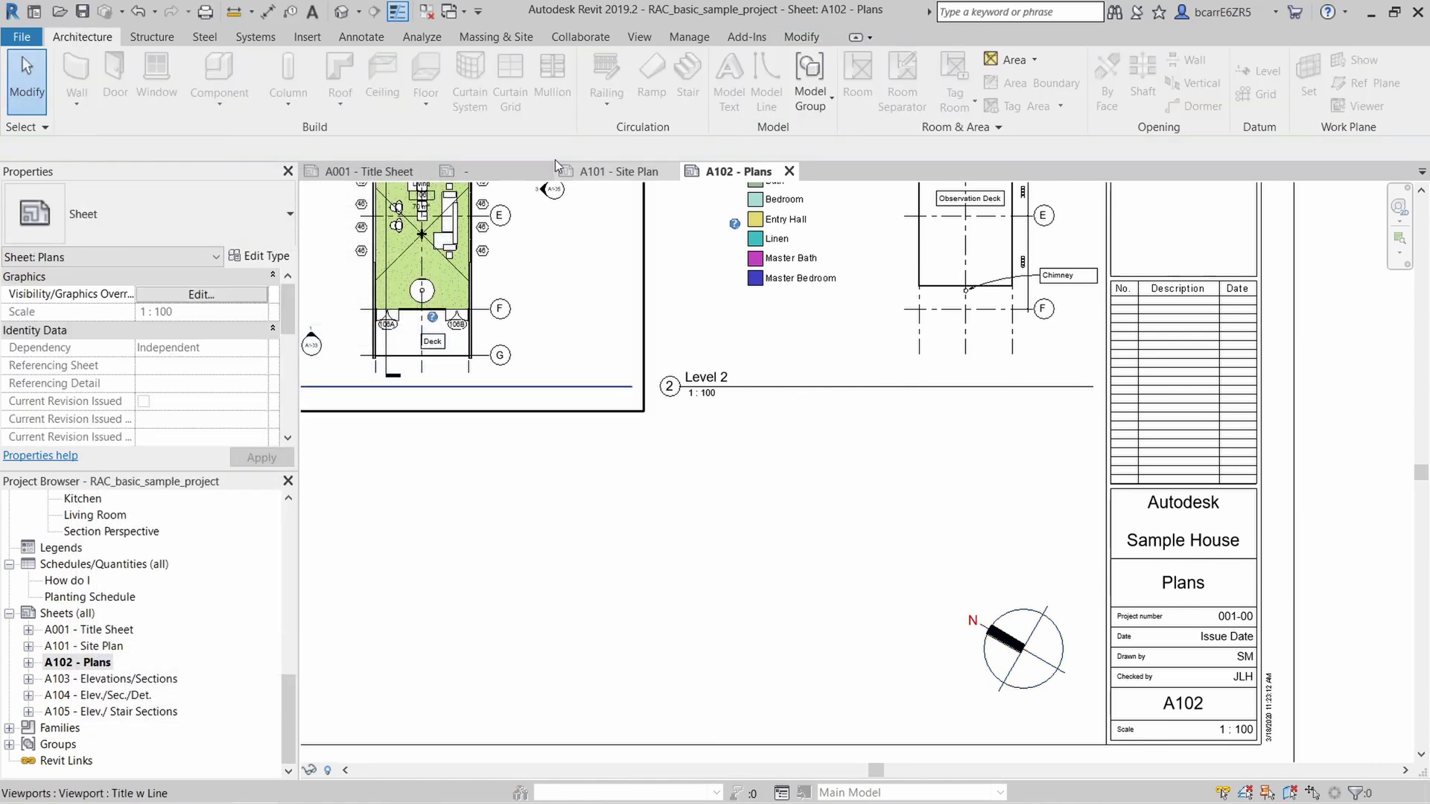
Step: Return to sheet A101 - Site Plan and activate the Site floor plan viewport
click(599, 172)
scroll(607, 357, up, 5)
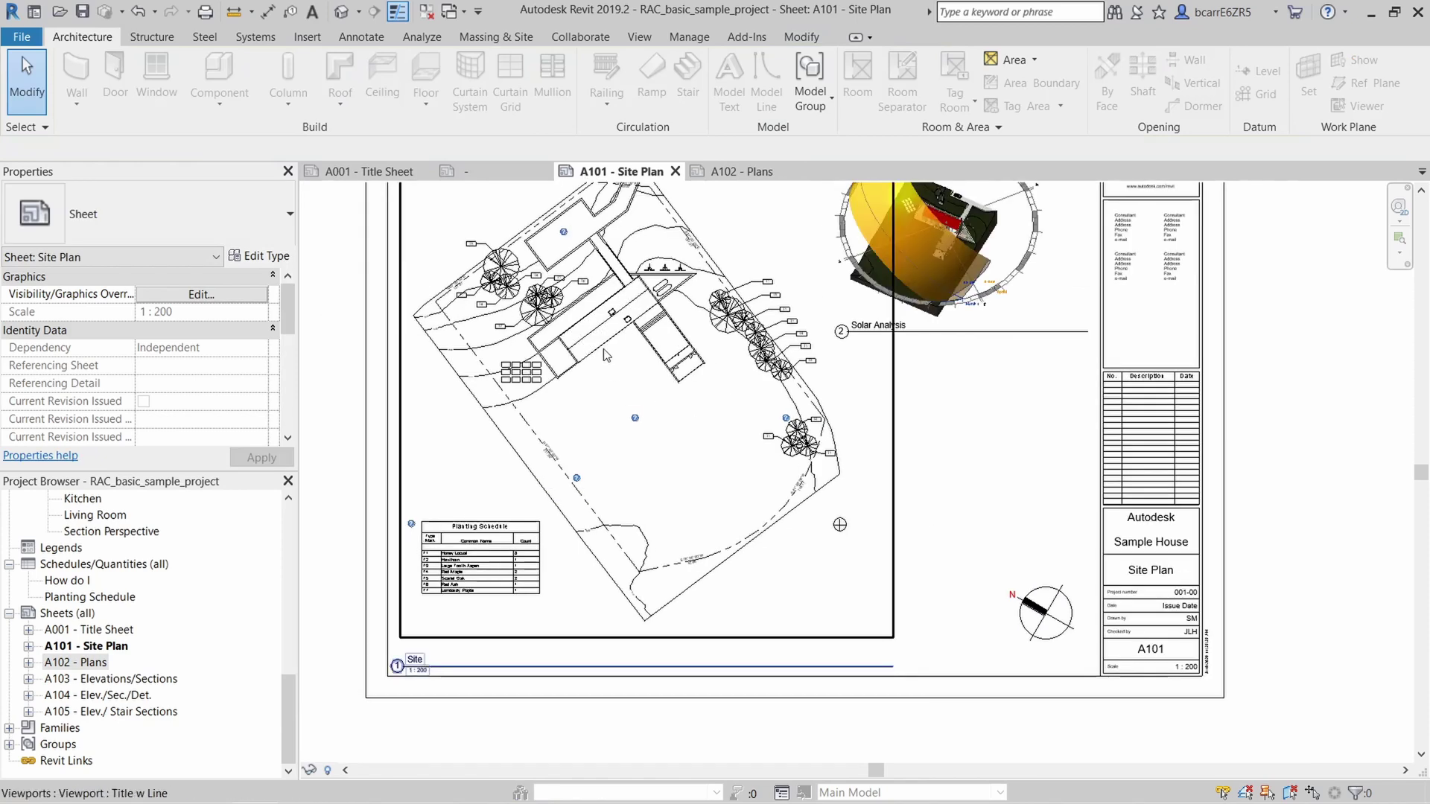
scroll(753, 520, down, 5)
double_click(777, 516)
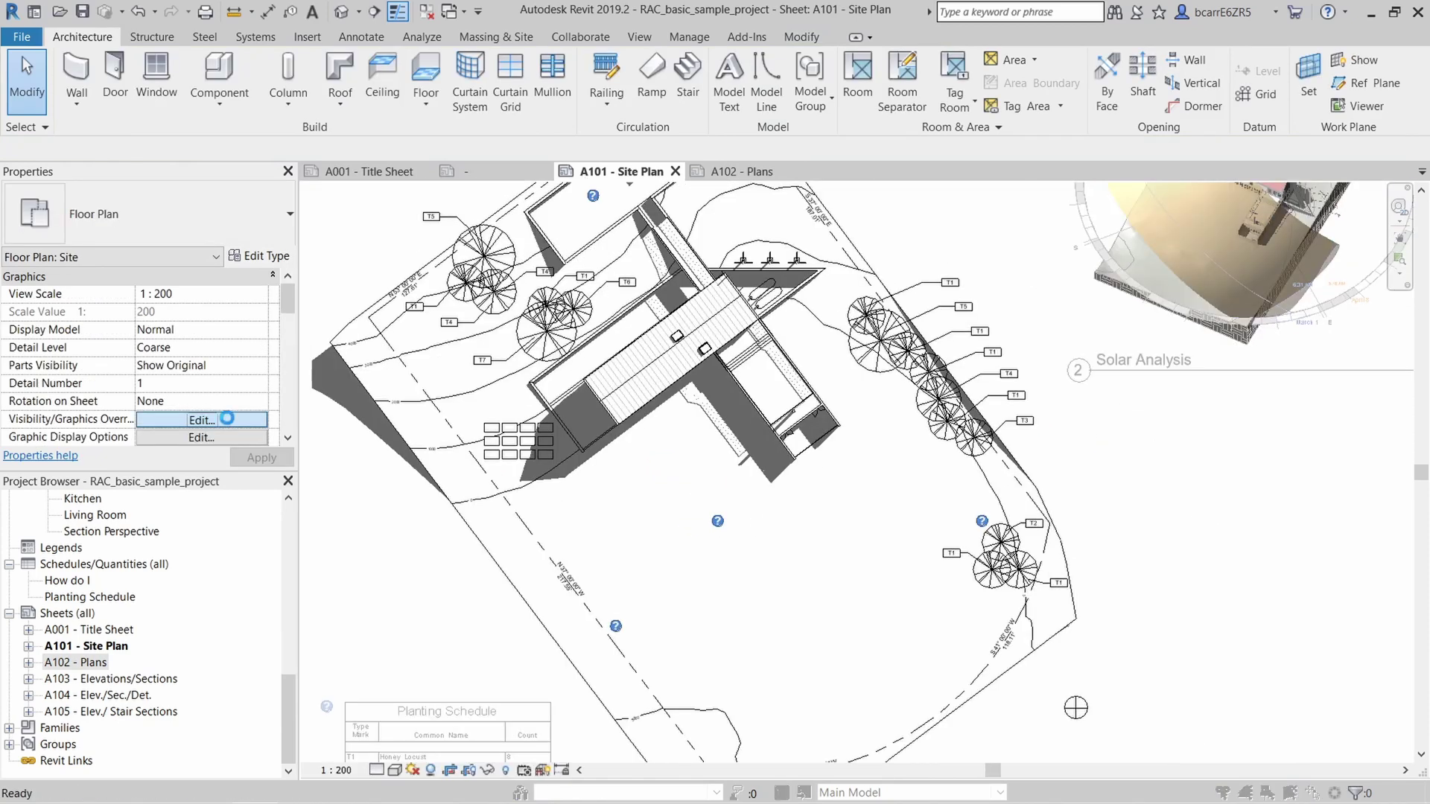
Step: Turn on the Project Base Point subcategory of Site in the Site floor plan's visibility/graphic overrides
click(201, 420)
click(503, 397)
key(s)
scroll(508, 427, down, 3)
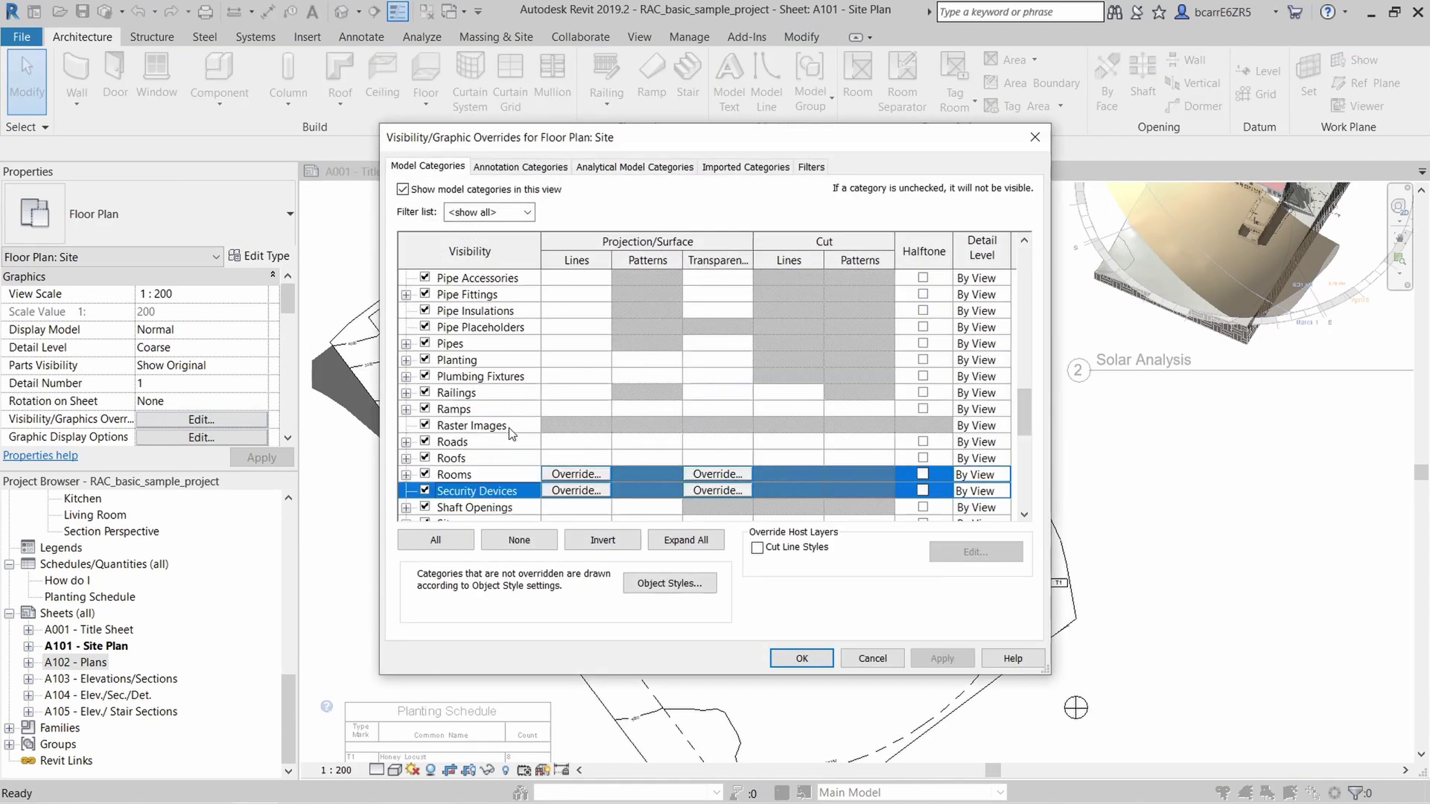
click(406, 476)
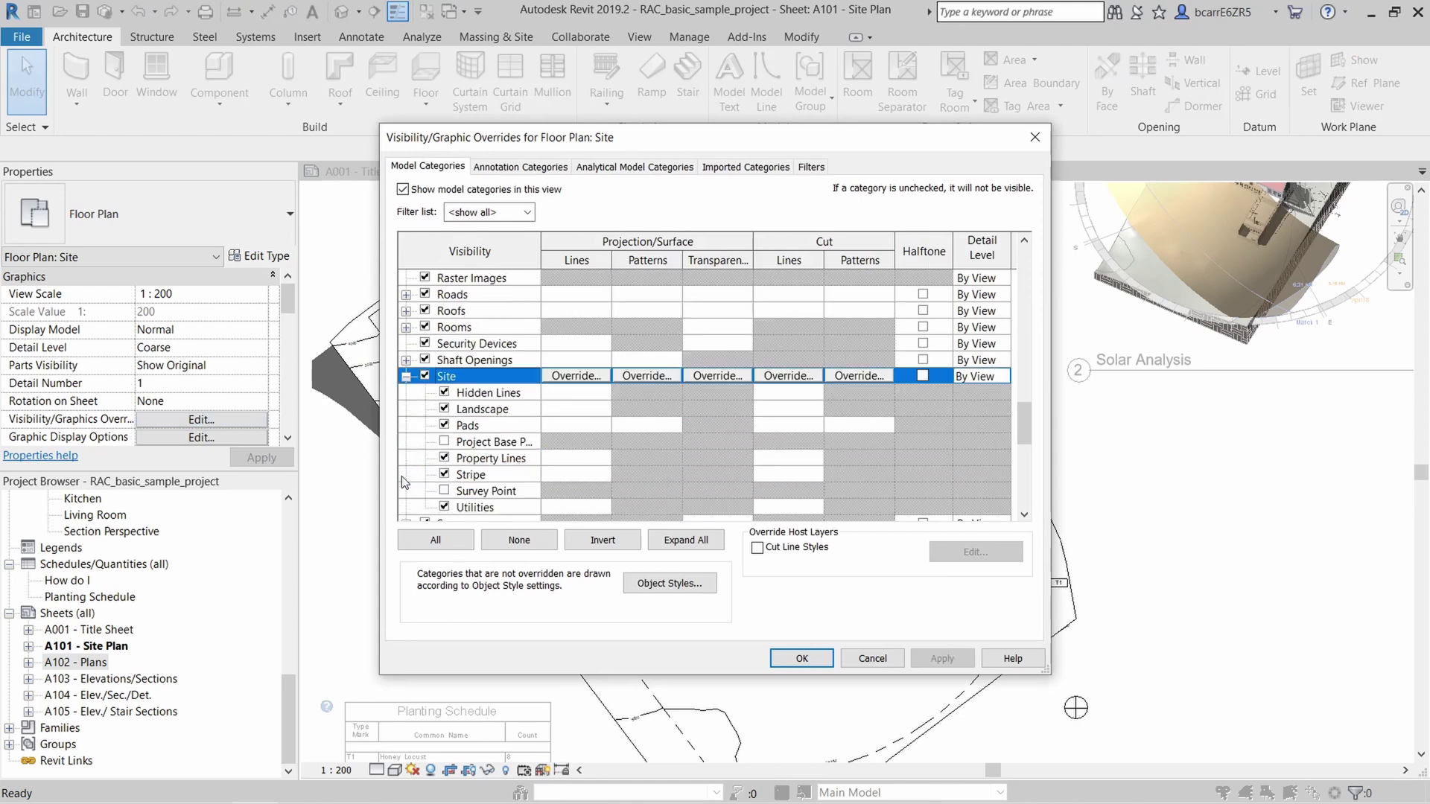
click(444, 441)
click(801, 657)
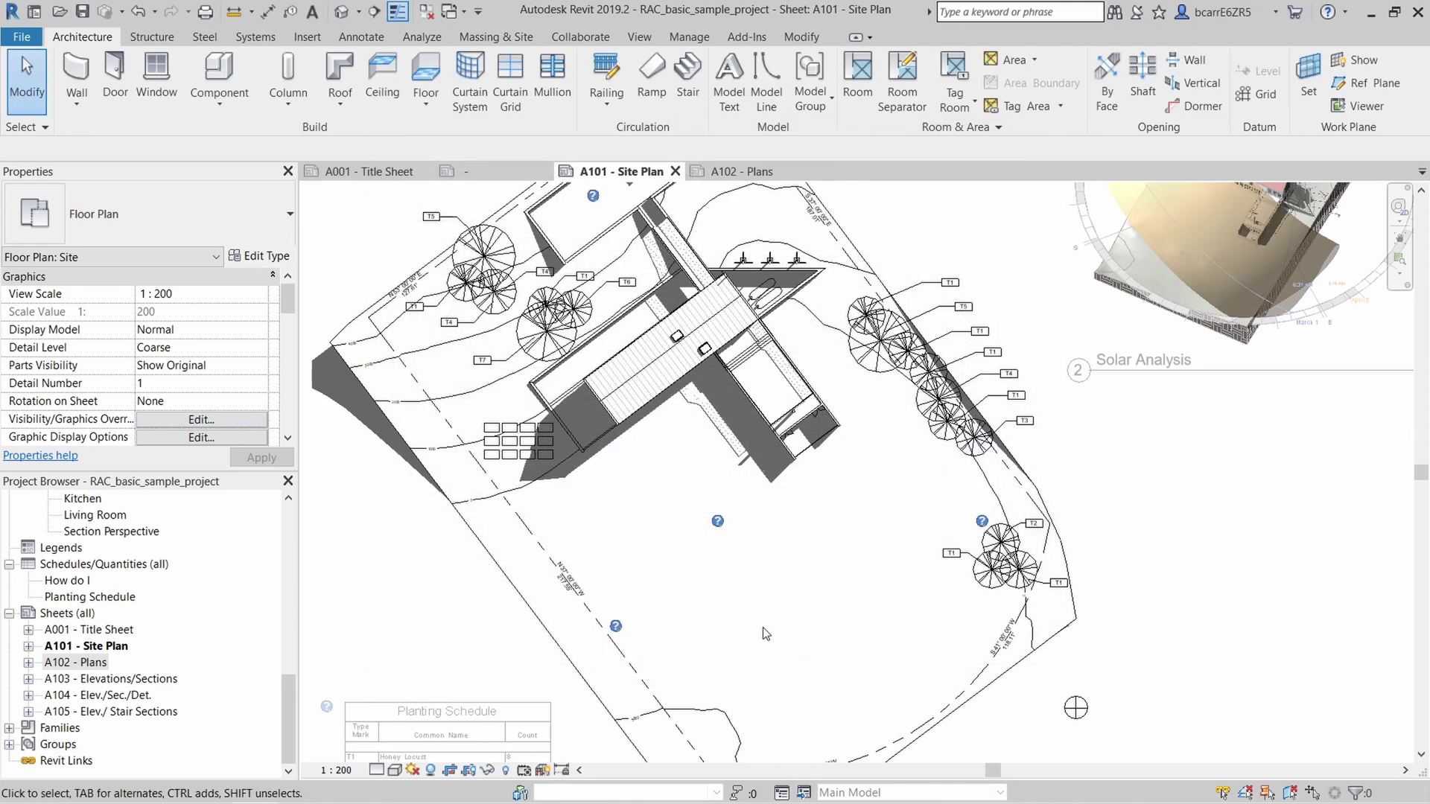
Step: Examine the project base point's Angle to True North, and deactivate the Site viewport
scroll(715, 521, up, 2)
scroll(713, 519, up, 2)
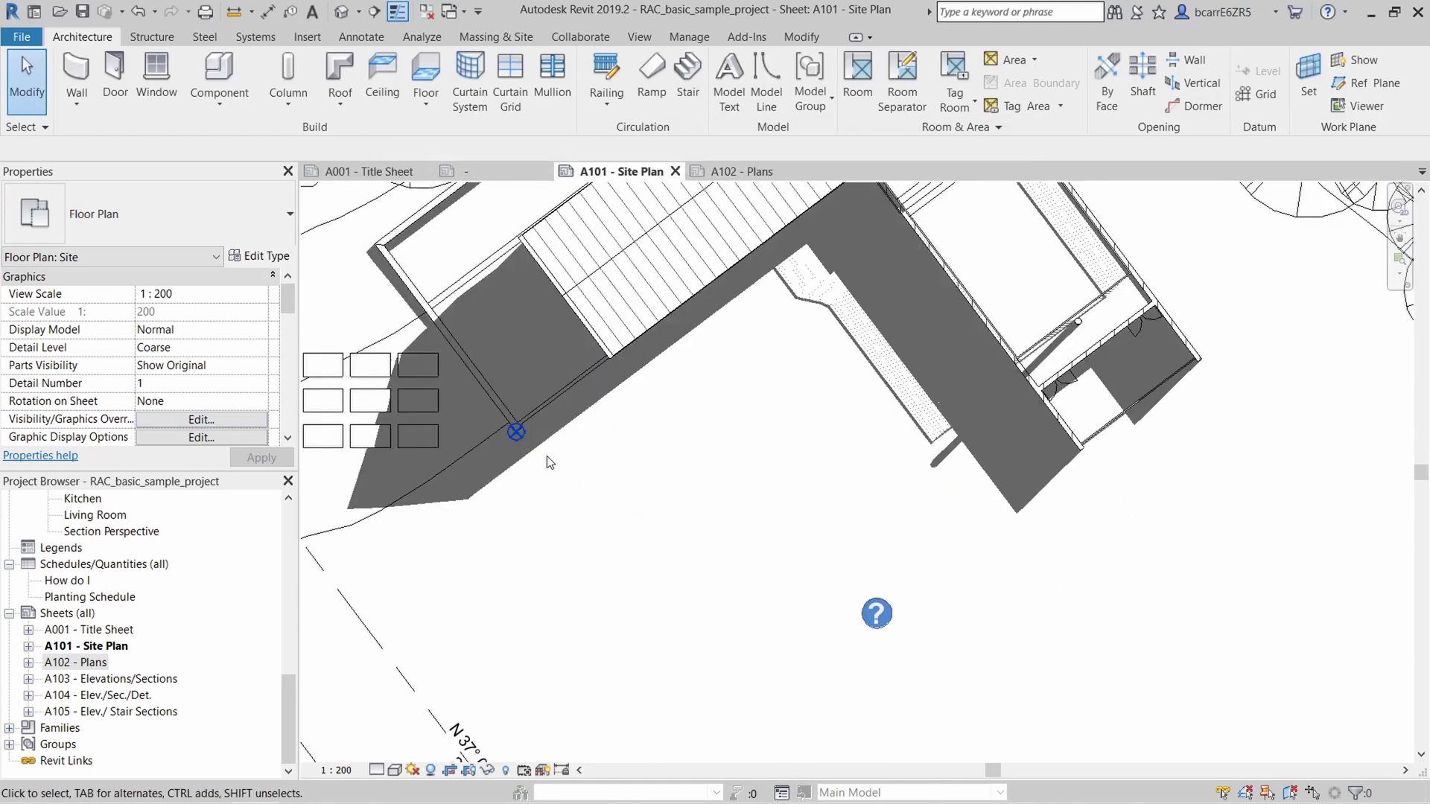
click(516, 433)
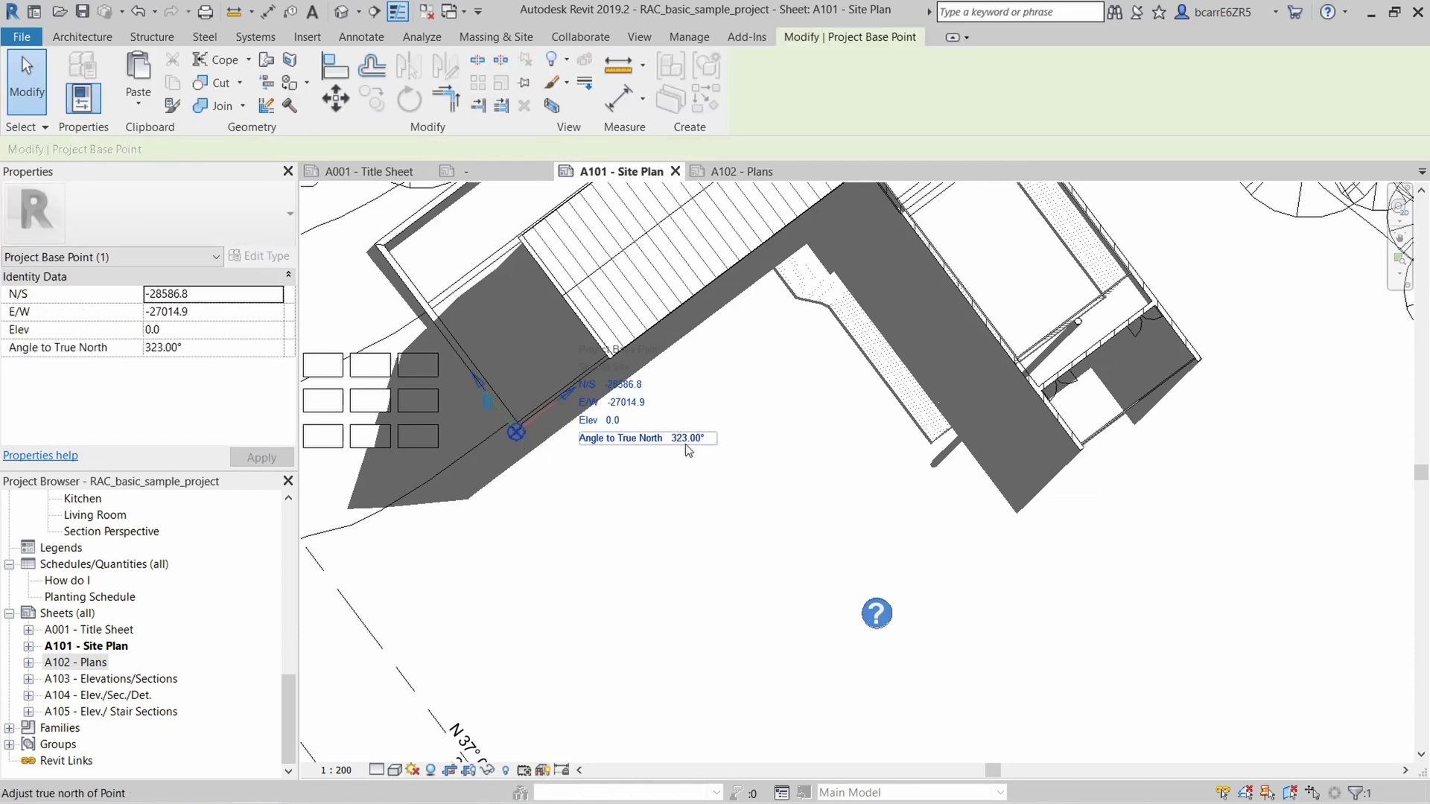
scroll(519, 350, down, 2)
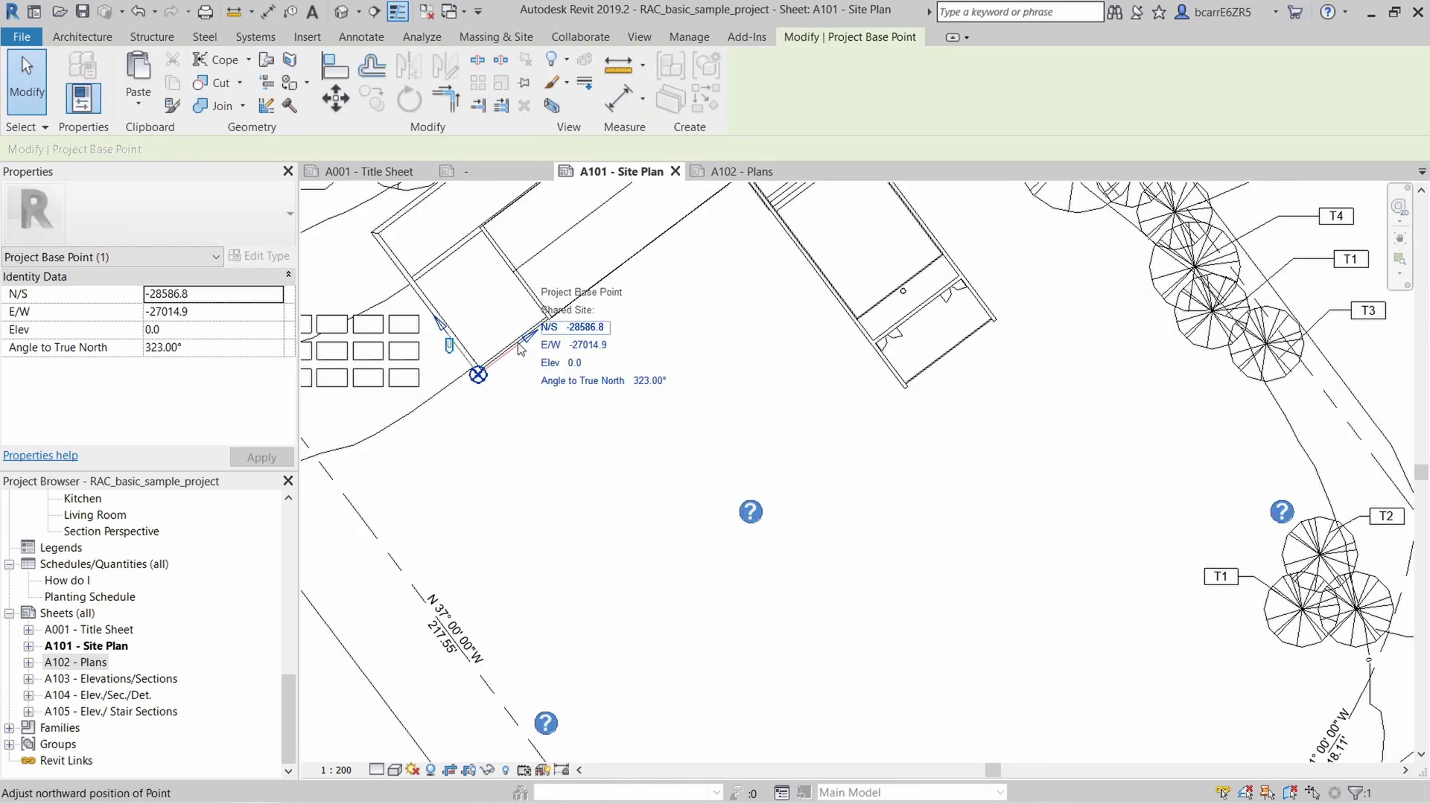
scroll(520, 350, down, 2)
key(Escape)
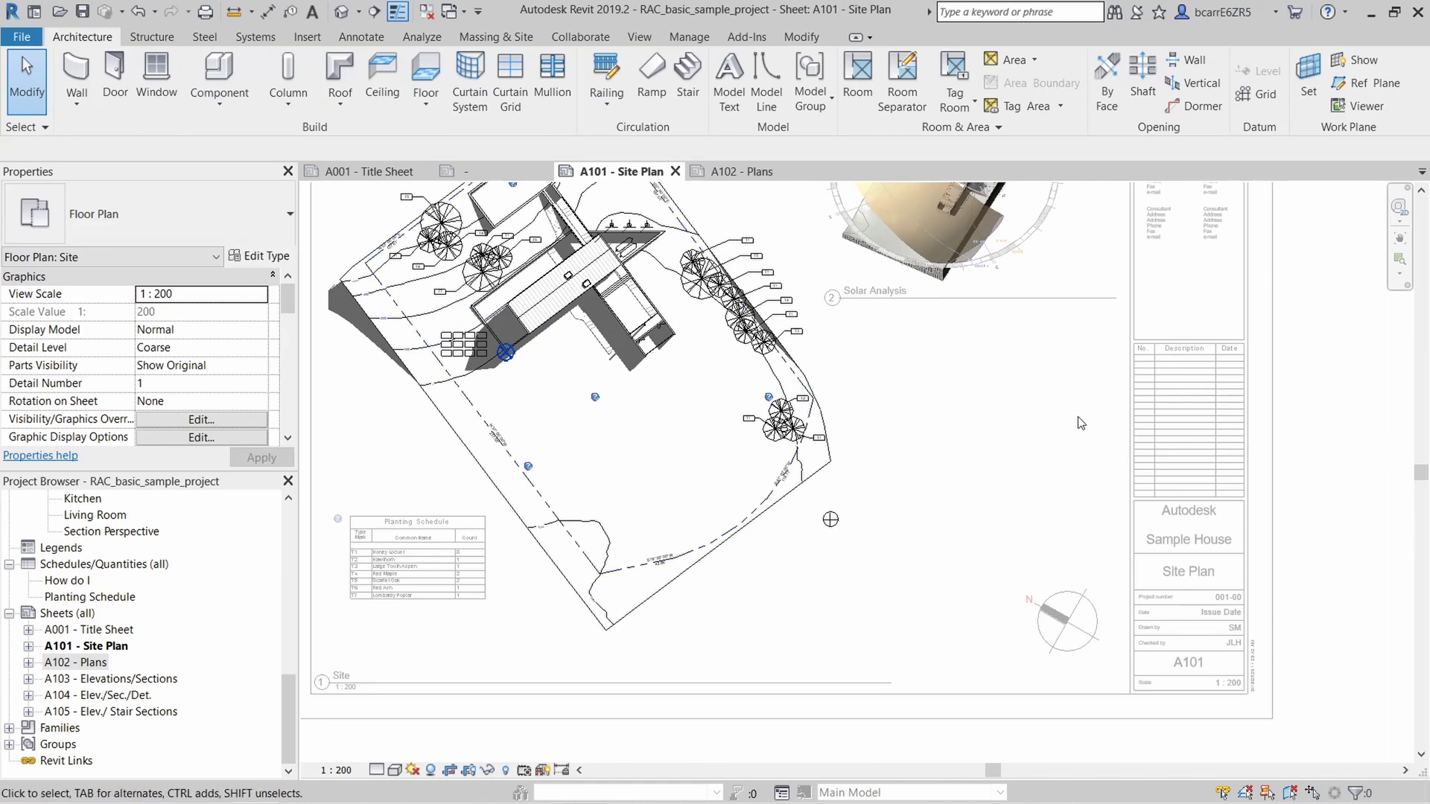
double_click(1081, 422)
Step: Set the north arrow type's Angle parameter to 323° to match the project's Angle to True North
click(1056, 615)
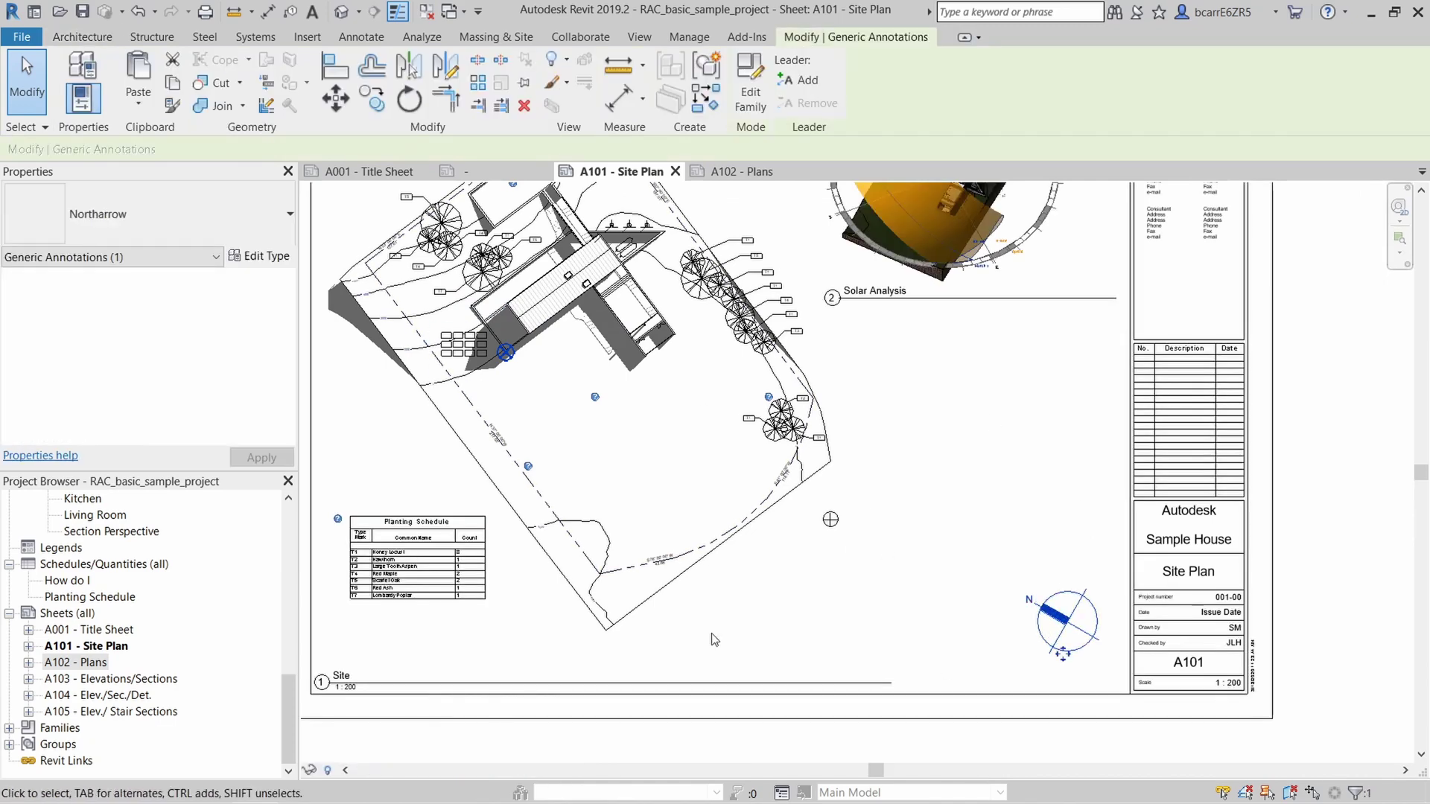
click(253, 257)
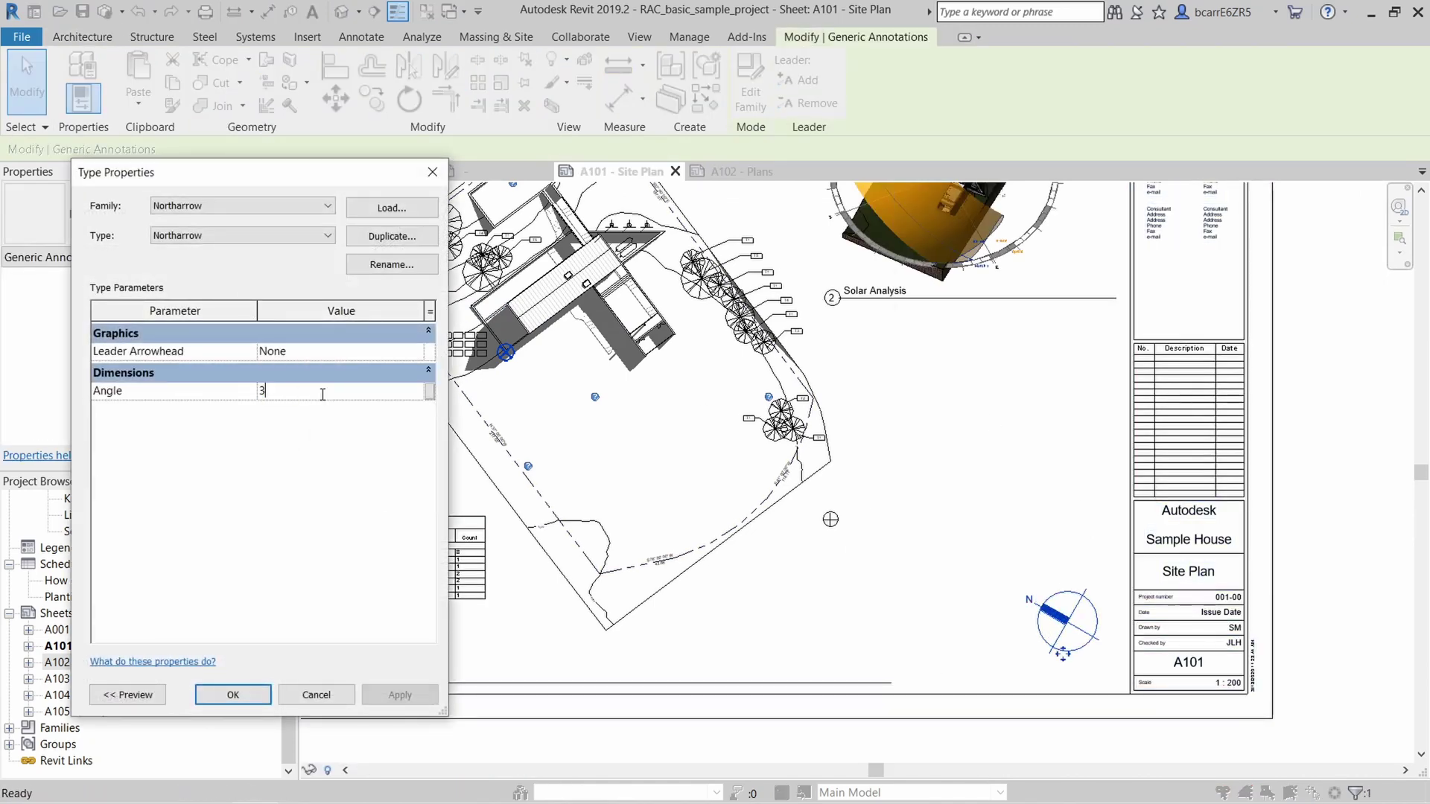
click(232, 694)
click(971, 603)
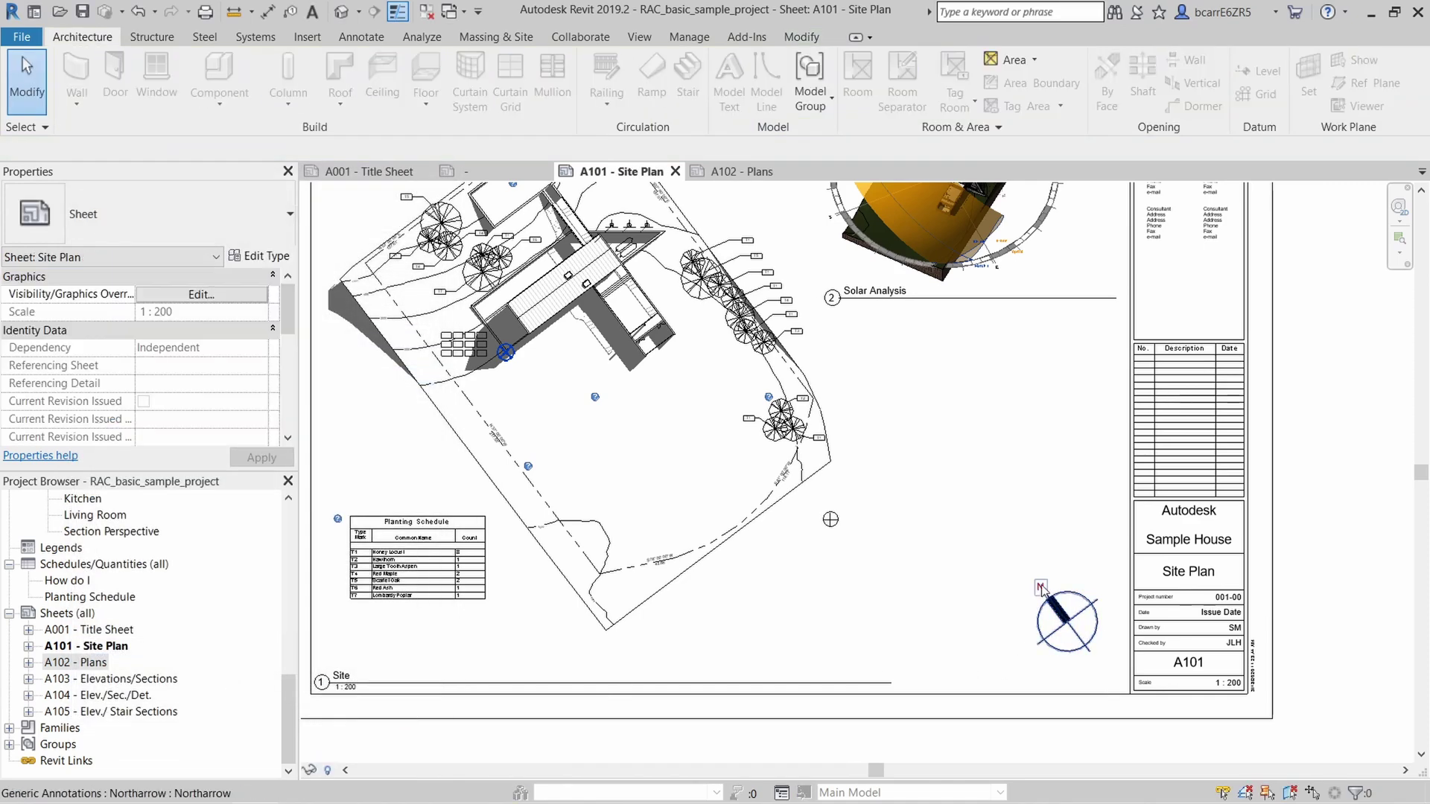
middle_drag(971, 604, 993, 669)
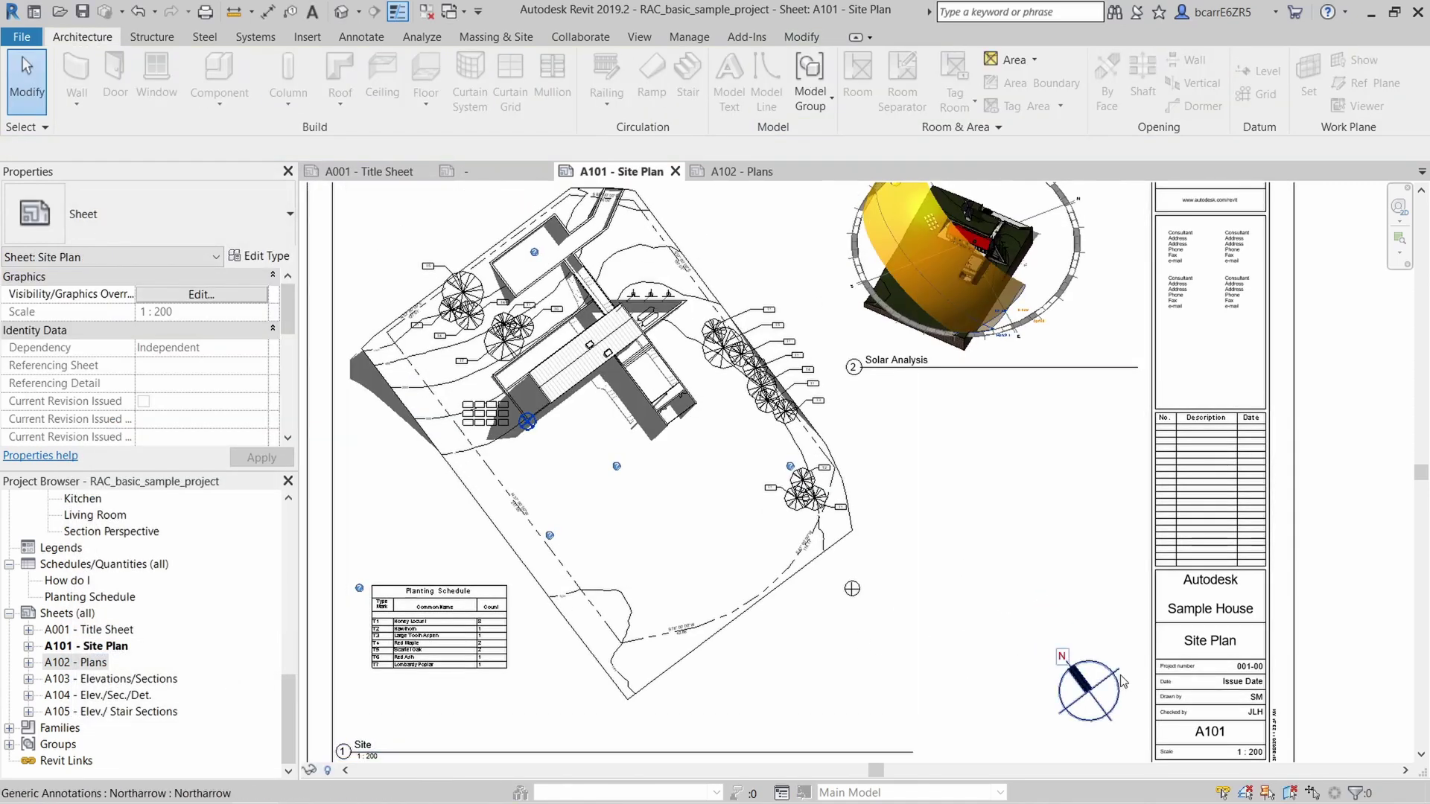
Step: Check the north arrow's rotation on sheet A102 - Plans against the building plans, and return to sheet A101 - Site Plan
click(737, 171)
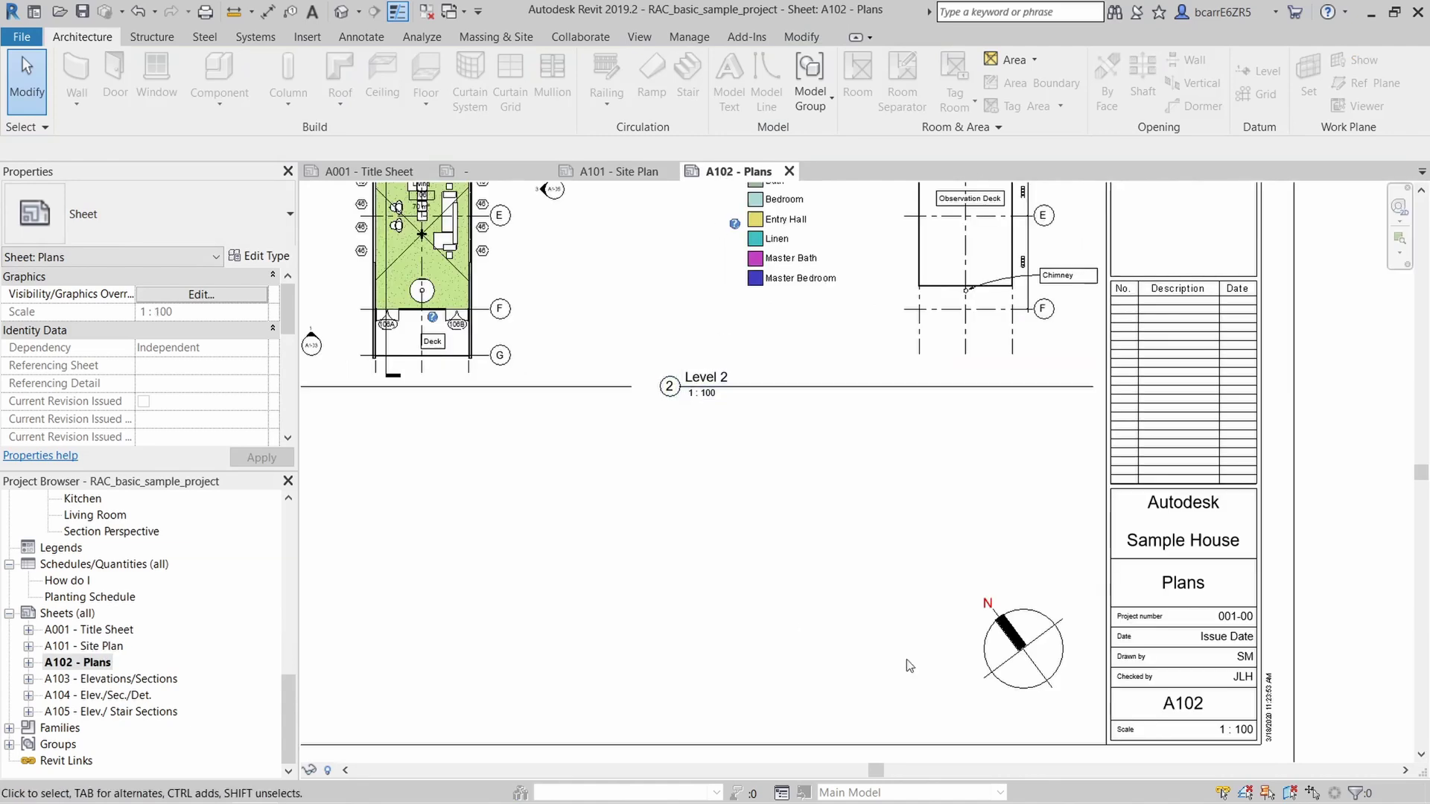
scroll(803, 646, down, 3)
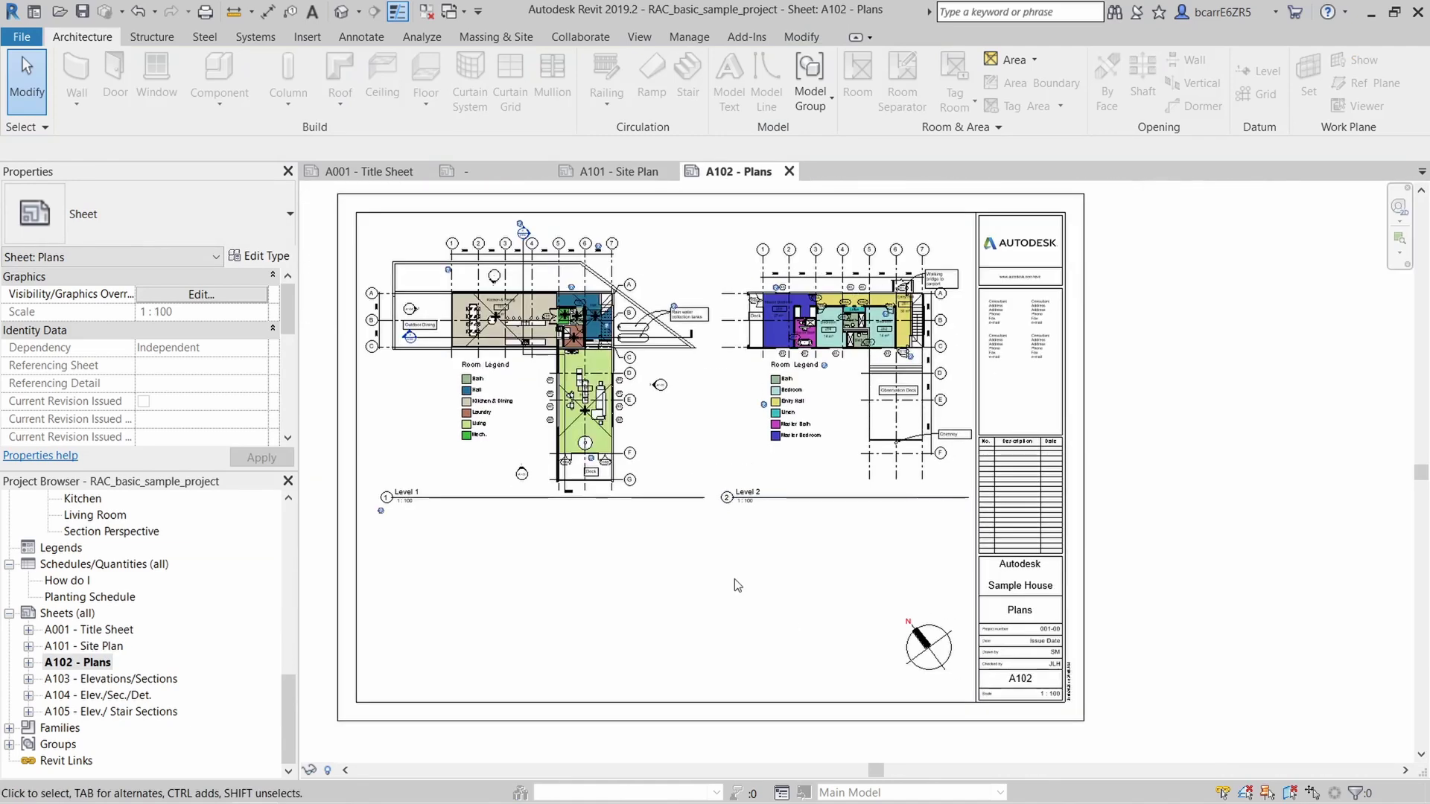
scroll(699, 566, up, 1)
middle_drag(707, 578, 761, 608)
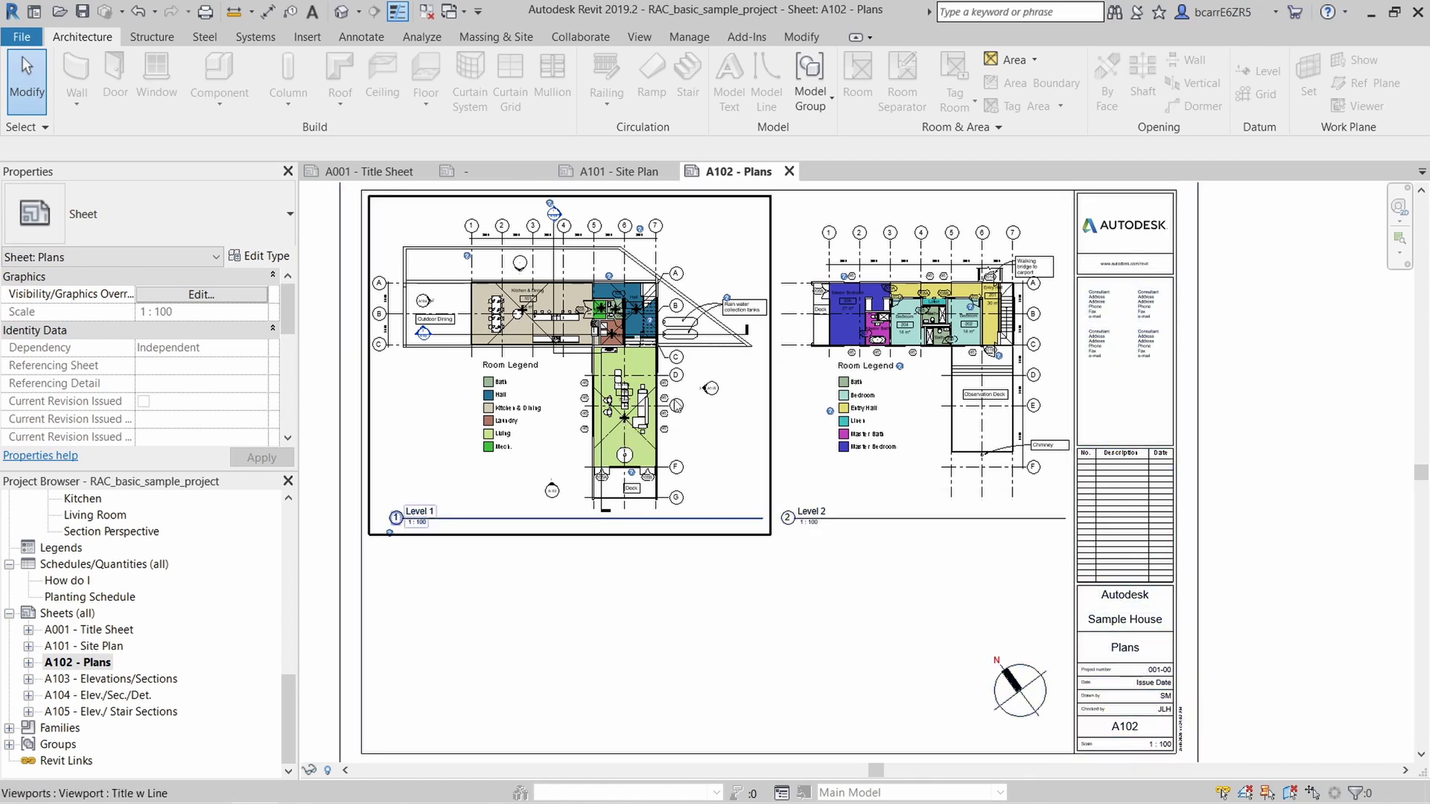
click(618, 171)
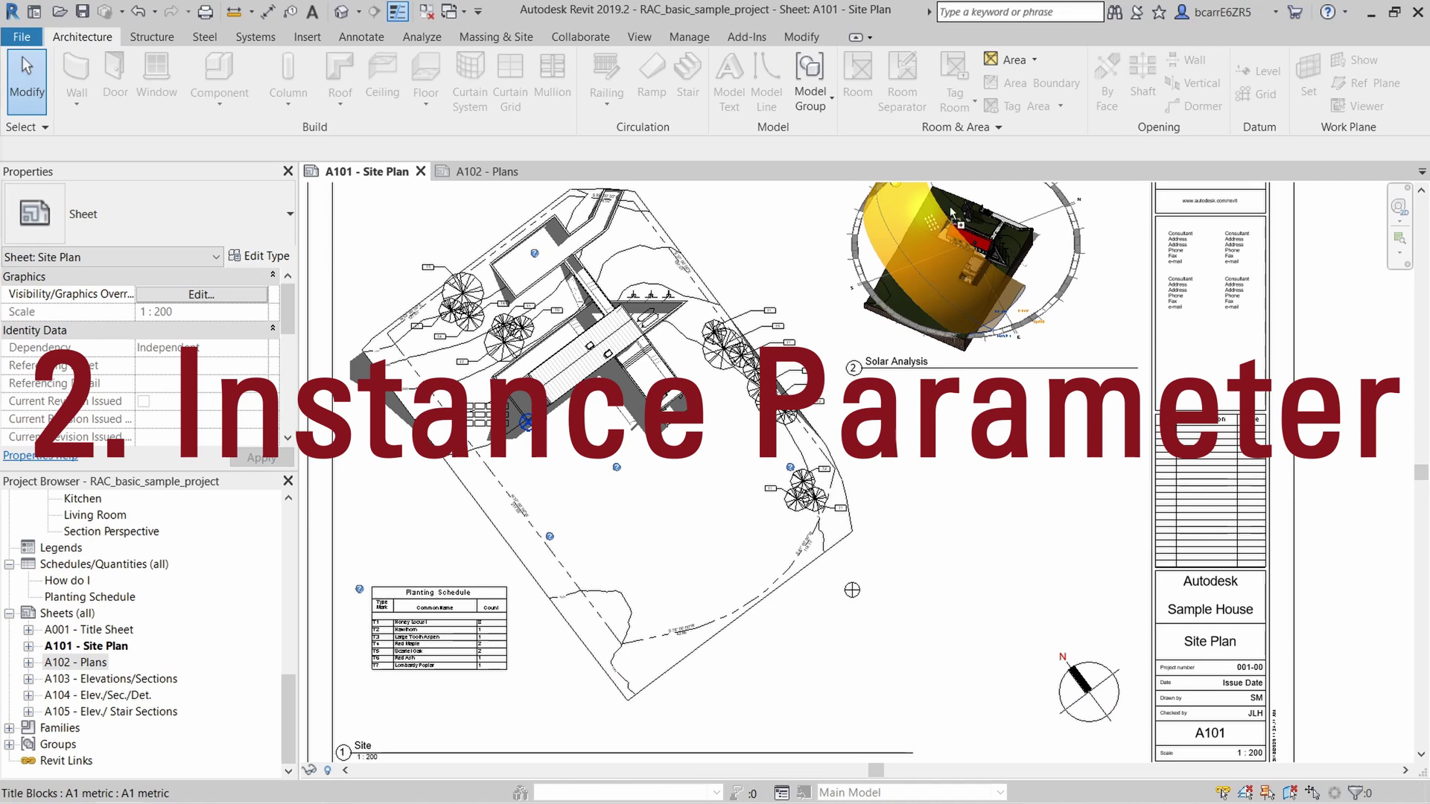
Step: In the Northarrow2 family, make the angular dimension's Angle label an instance parameter
drag(950, 209, 800, 161)
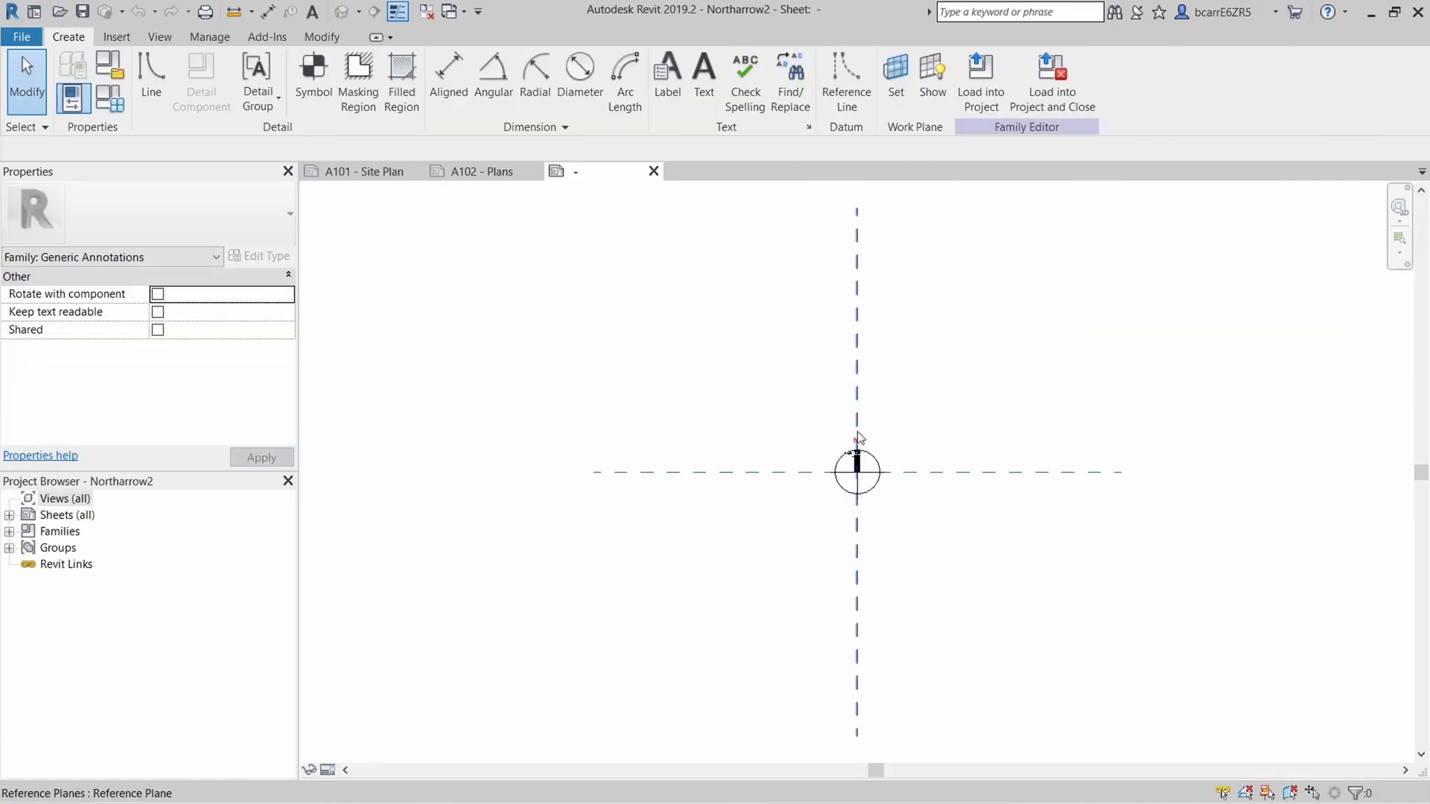
scroll(860, 439, up, 5)
click(798, 520)
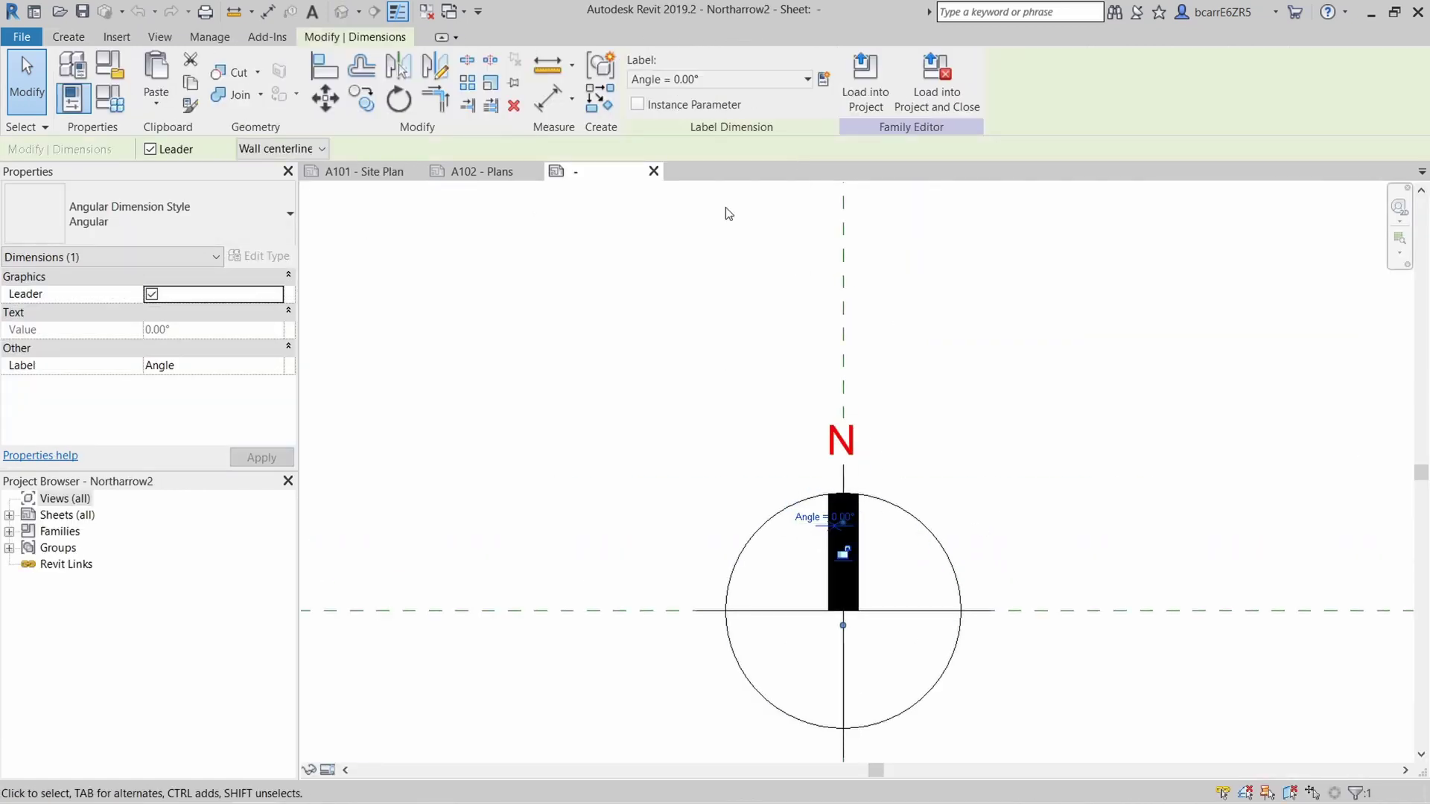
click(1034, 427)
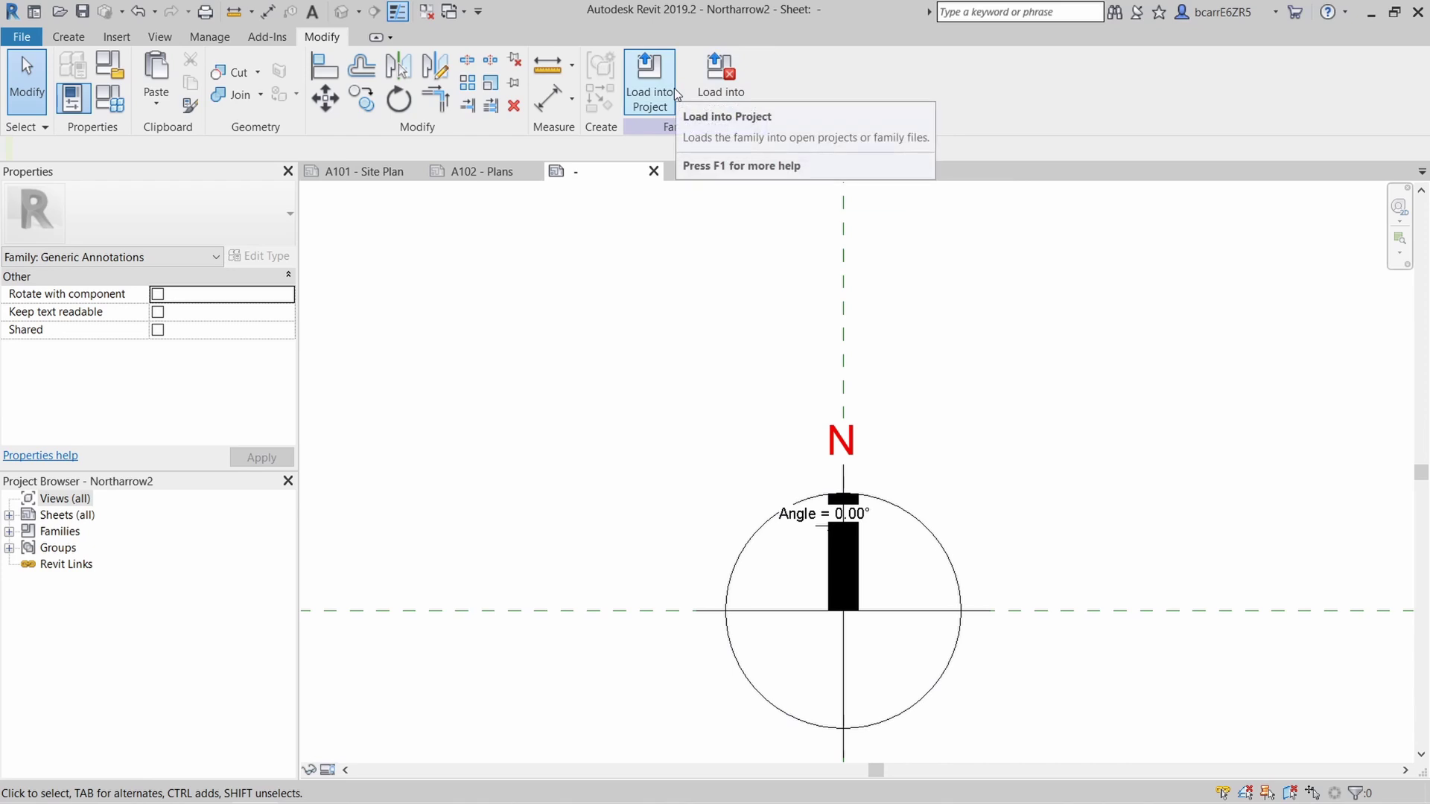
Step: Load the Northarrow2 family into the project and place it beside the existing north arrow on sheet A102 - Plans
click(650, 84)
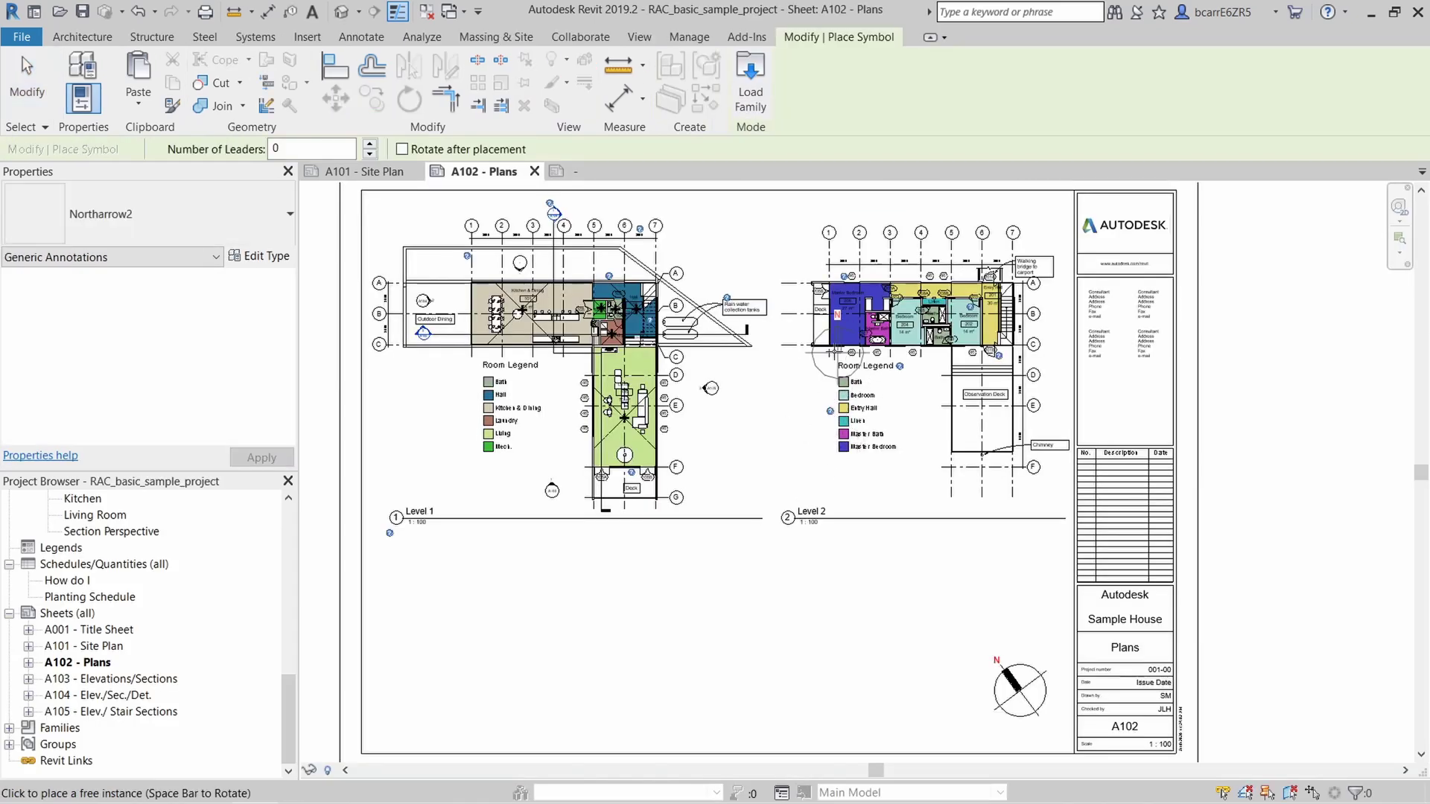
scroll(965, 634, up, 2)
click(913, 656)
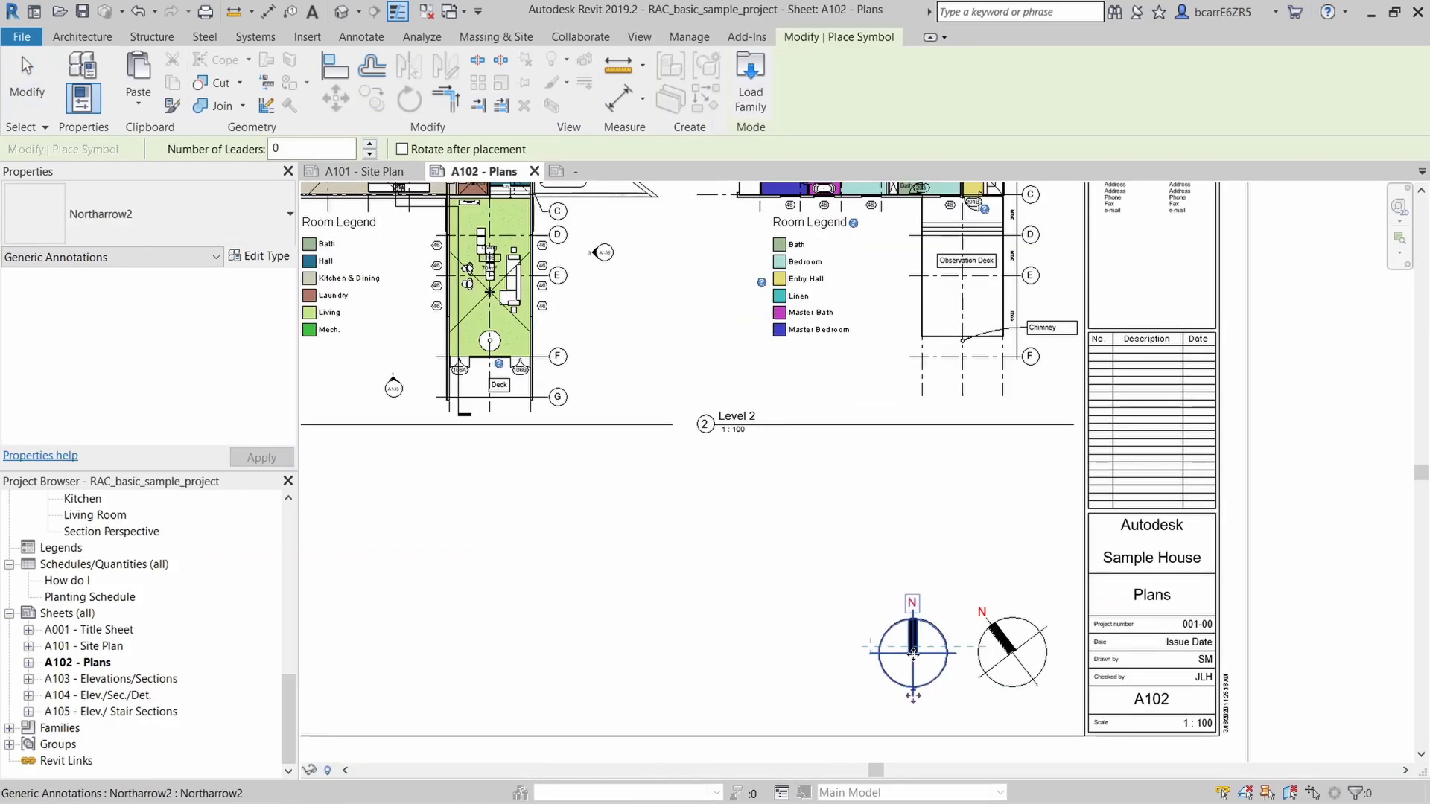
key(Escape)
Step: Copy the placed Northarrow2 symbol to sheet A101 - Site Plan, beside the existing north arrow
click(913, 656)
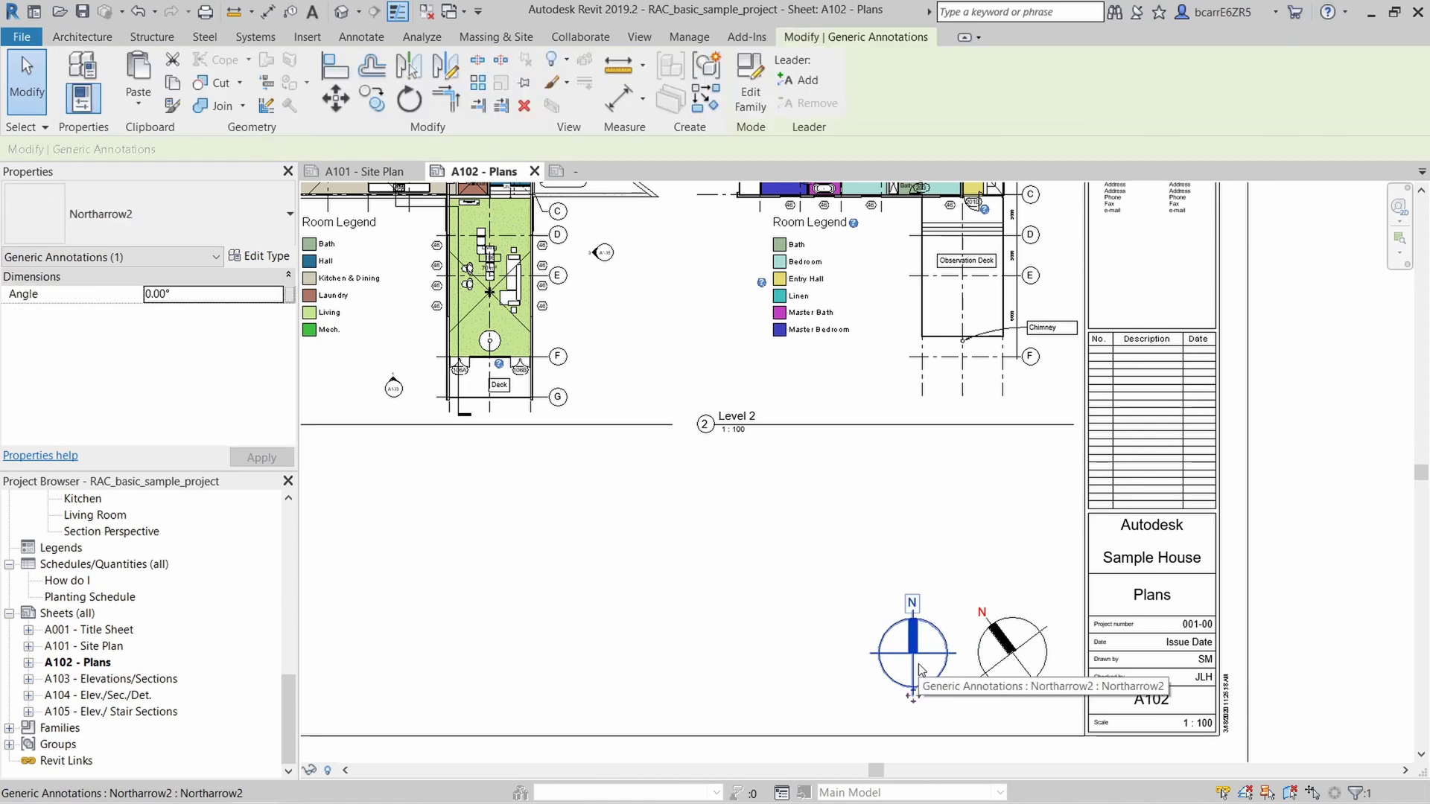
double_click(99, 652)
key(ctrl+v)
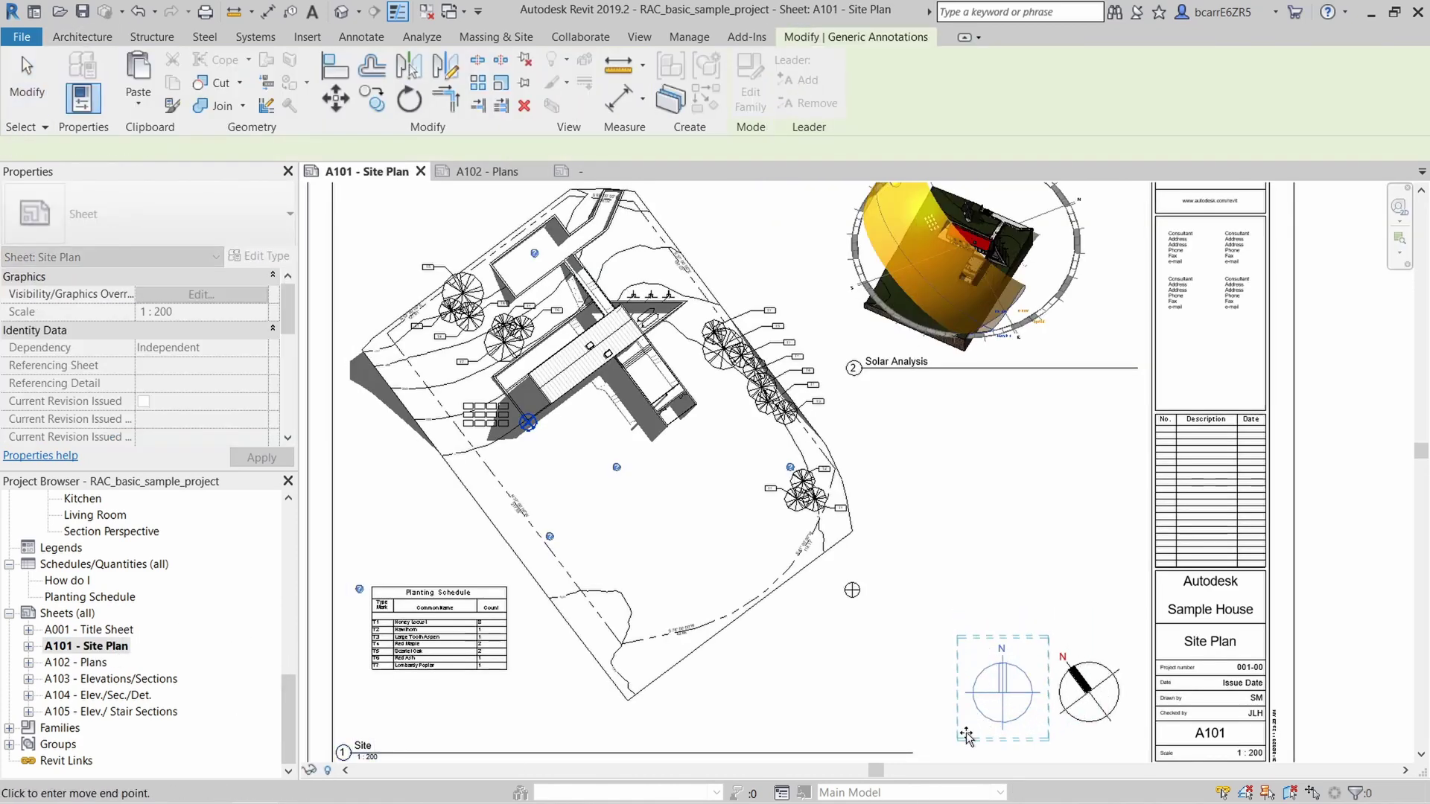
click(985, 718)
key(Escape)
Step: Compare the instance properties of the Northarrow and Northarrow2 symbols on sheet A101 - Site Plan
click(1107, 714)
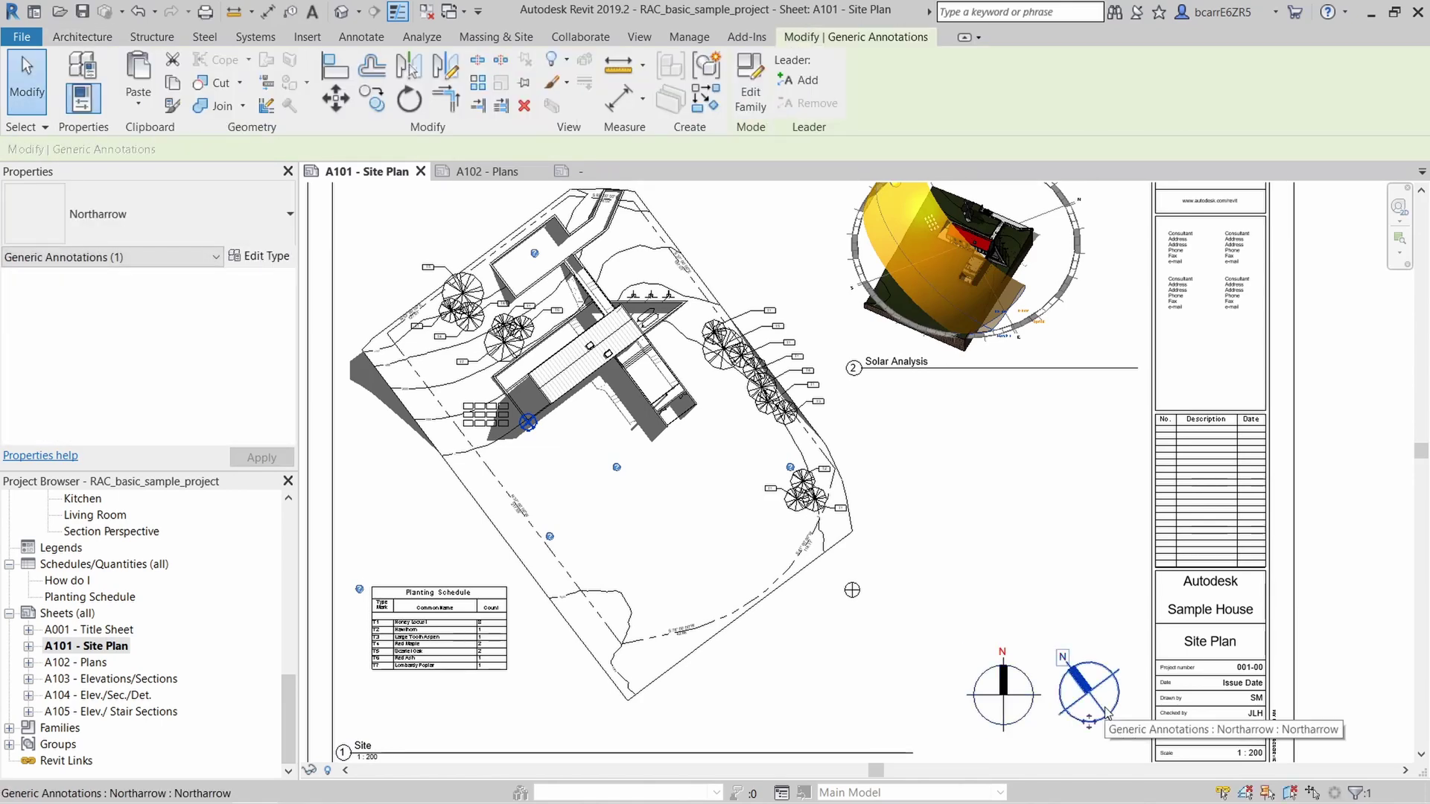
click(1003, 689)
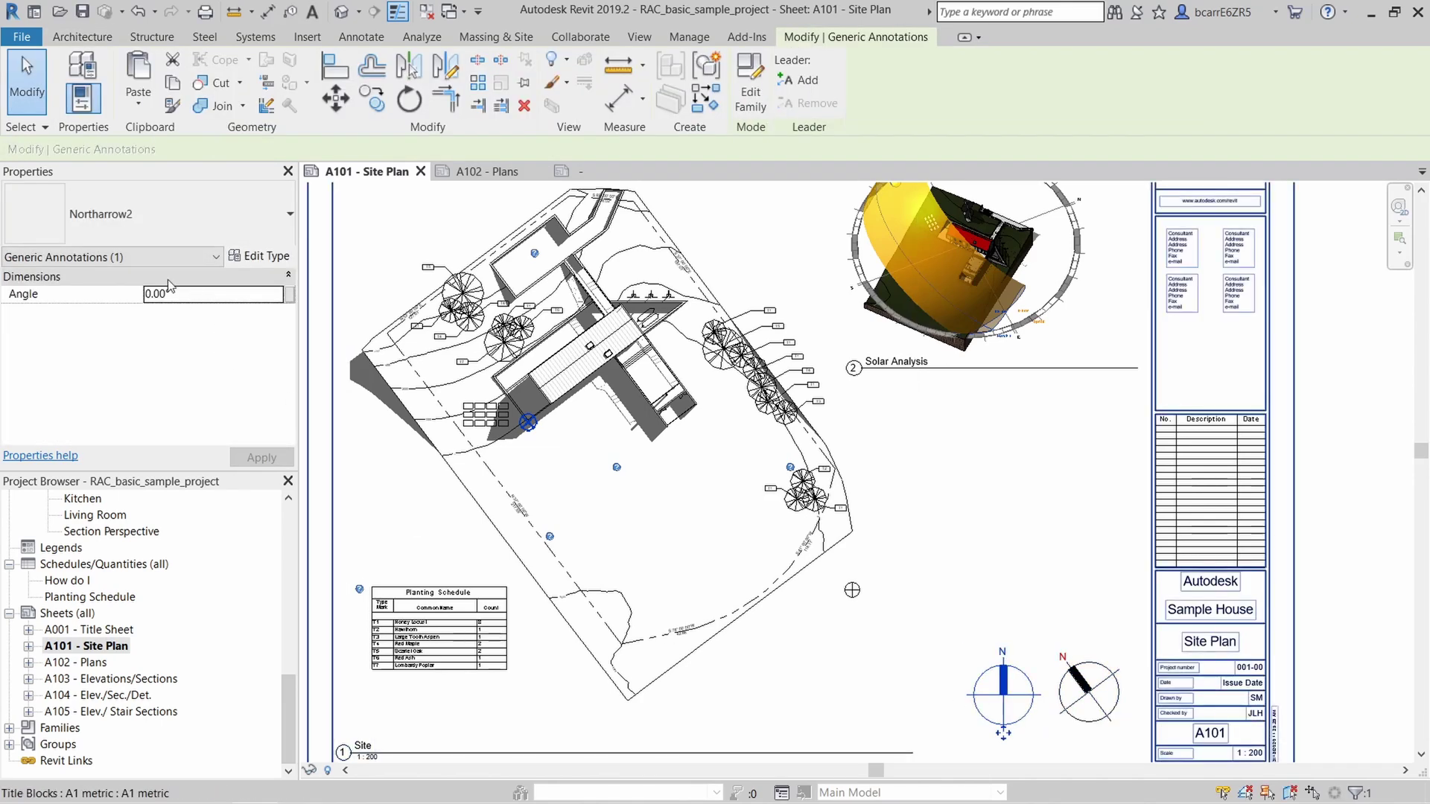
click(197, 294)
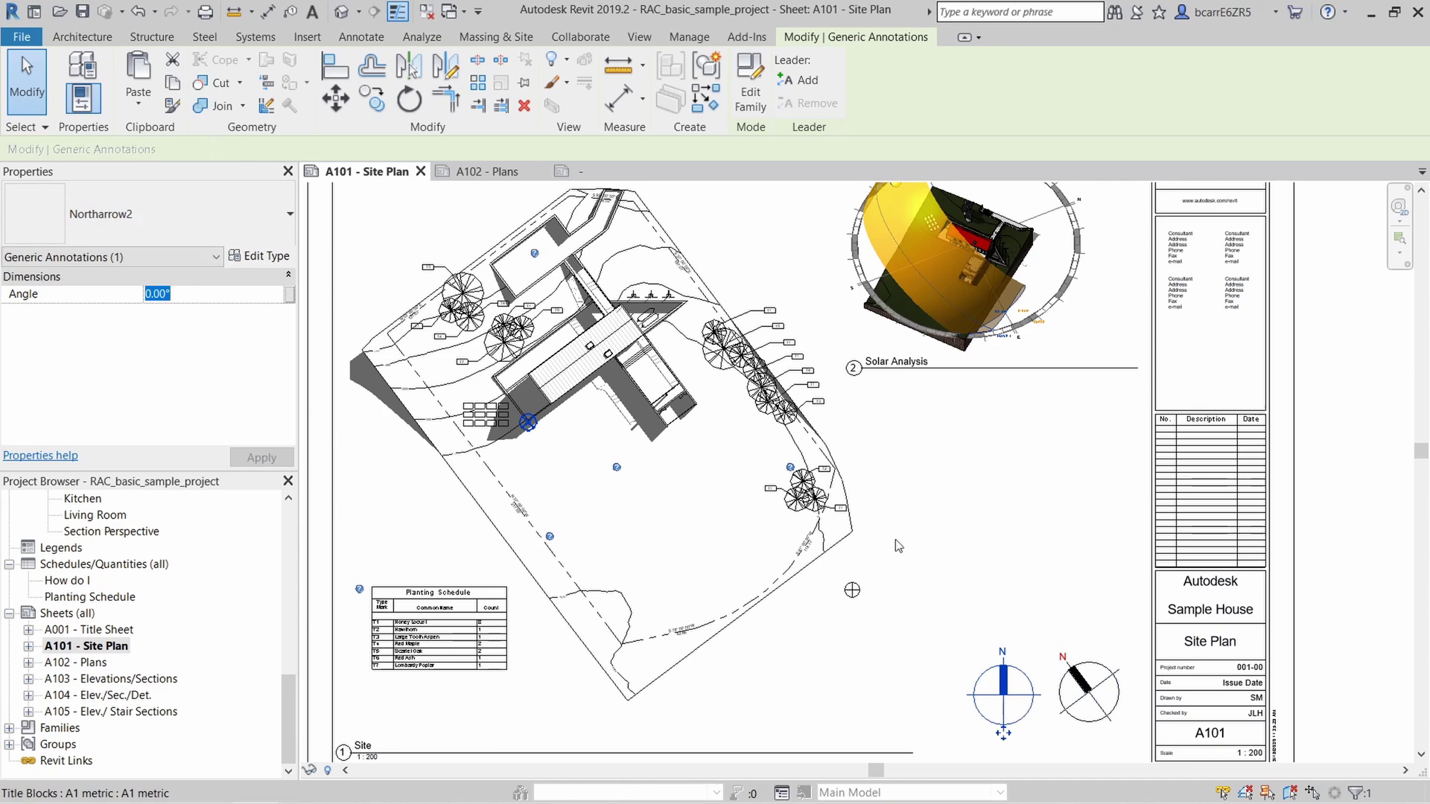
click(1099, 704)
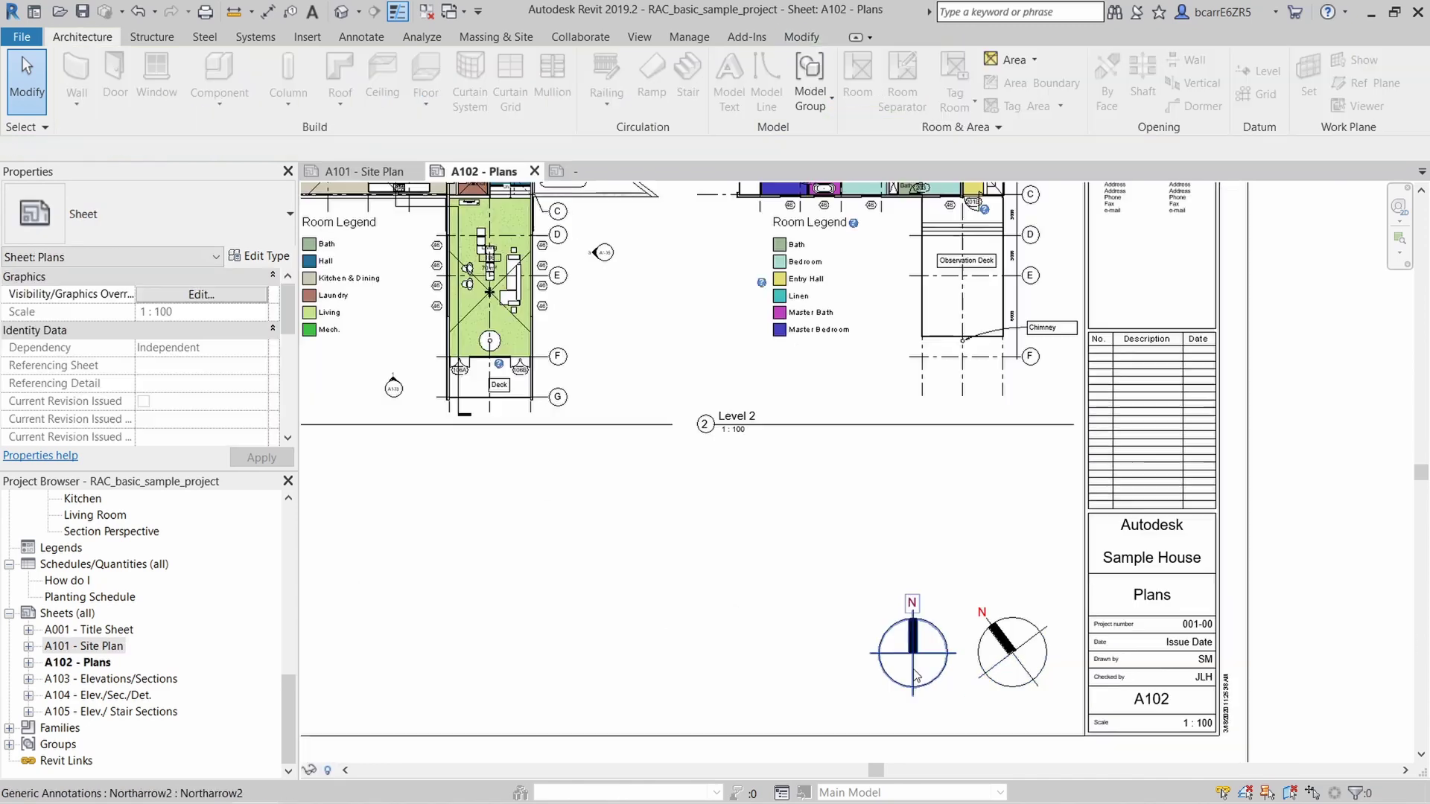
Step: Set the Angle of the Northarrow2 symbol on sheet A102 - Plans to 323°
click(912, 666)
click(208, 298)
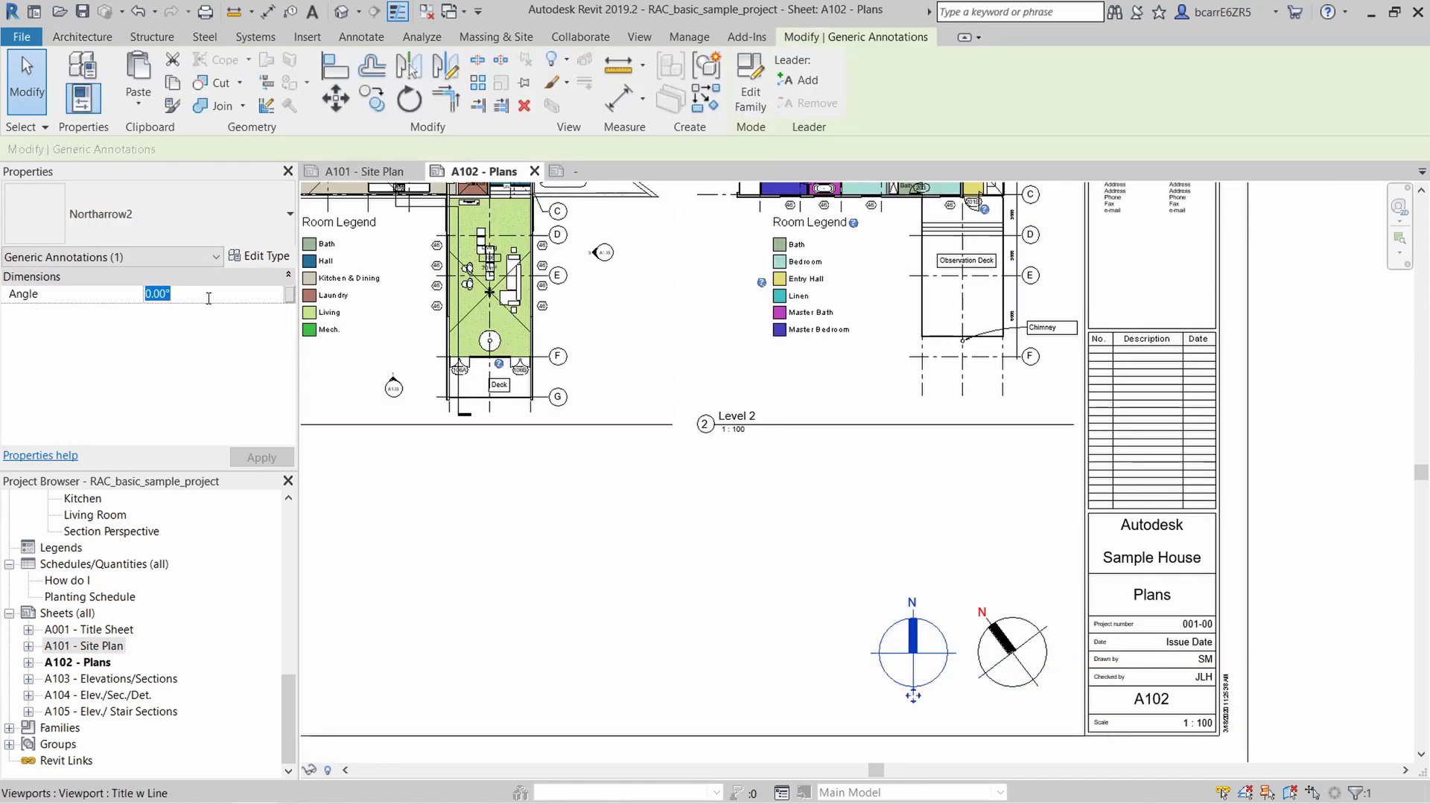
text(323)
click(926, 559)
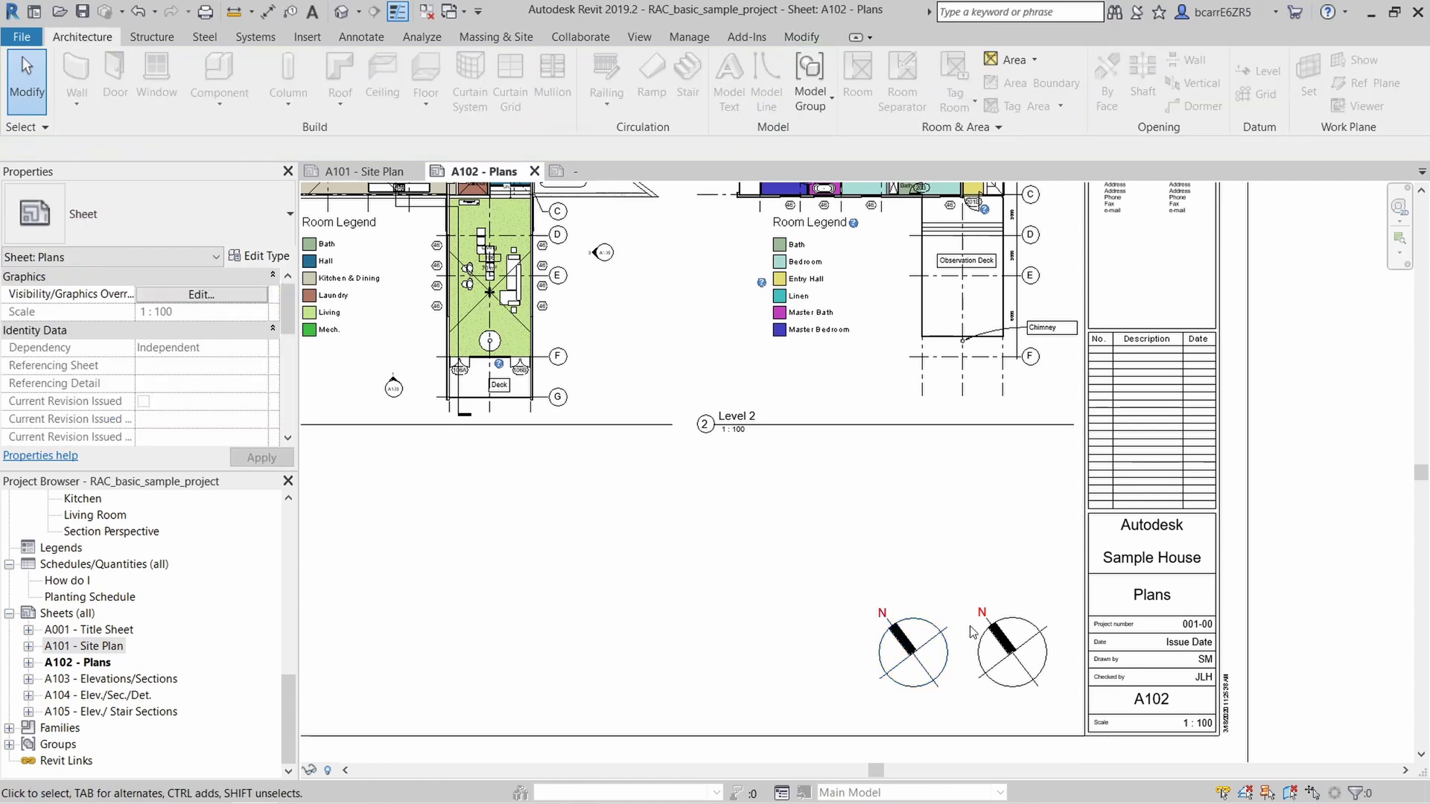
Step: Test the rotation of the Northarrow2 symbol on sheet A102 with Angle values of 16° and 45°
click(950, 690)
click(238, 297)
text(1)
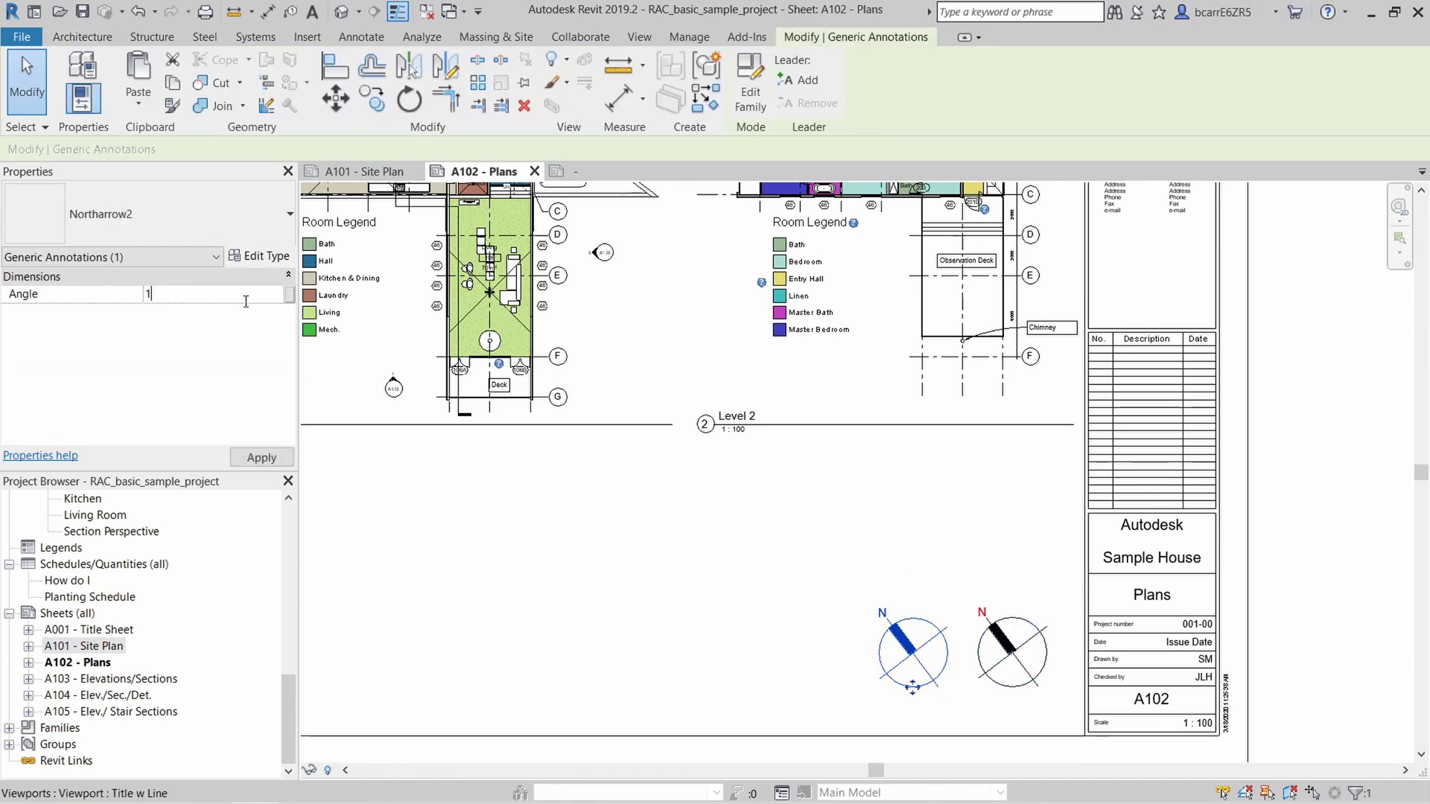
text(6)
key(Return)
click(819, 634)
click(836, 633)
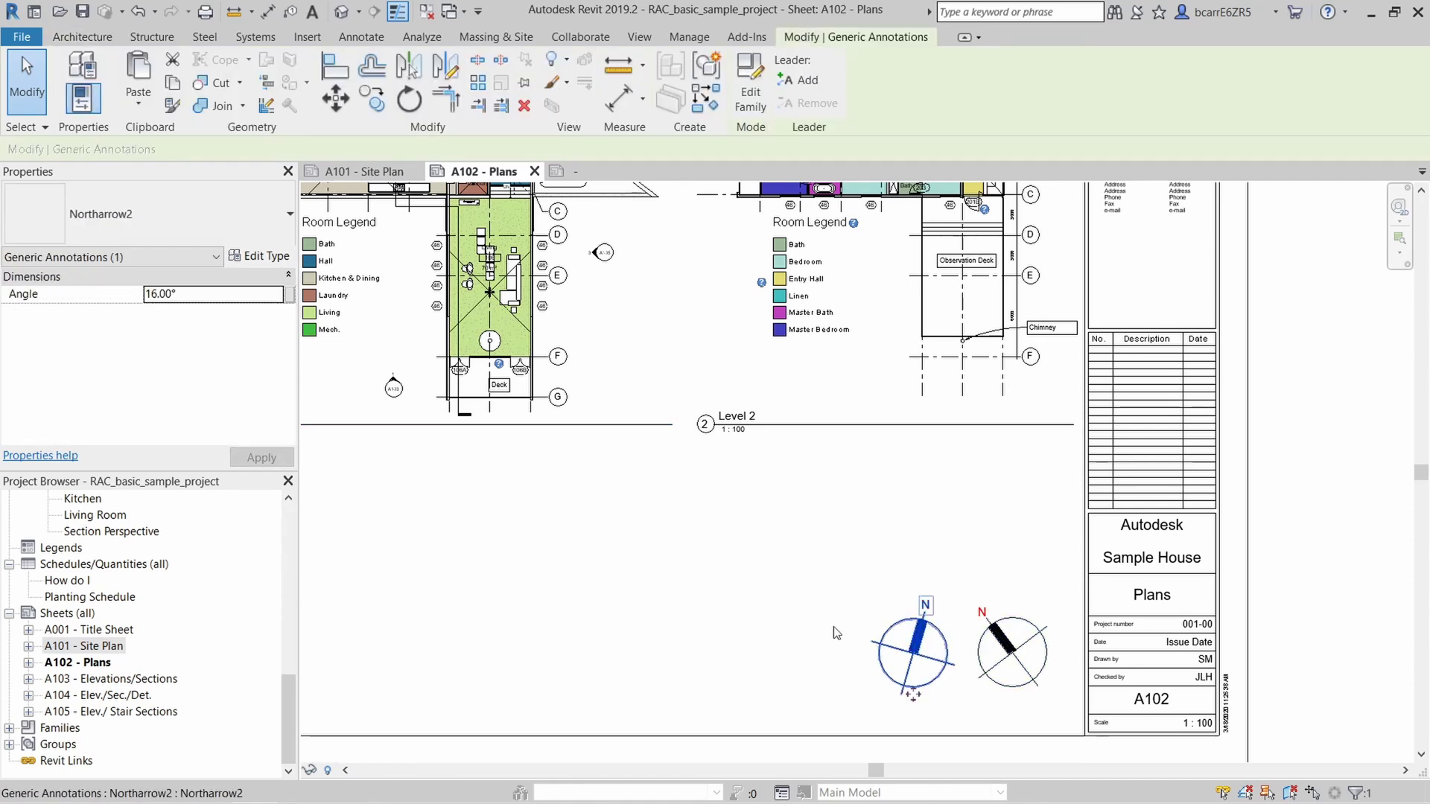
click(252, 297)
text(45)
click(855, 615)
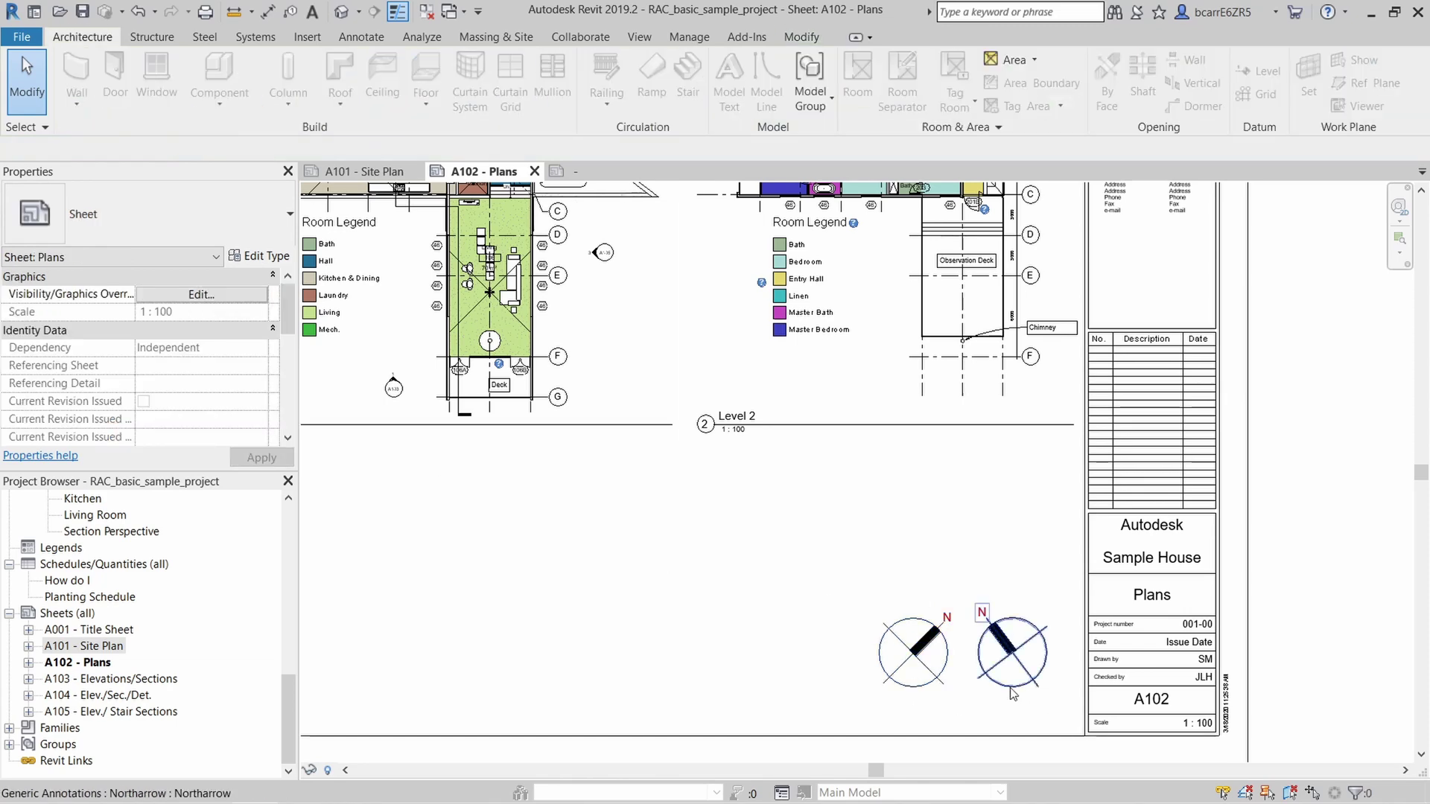
Step: Delete the original Northarrow symbol from sheet A102 - Plans
scroll(1005, 698, up, 2)
middle_drag(916, 691, 977, 699)
click(1076, 640)
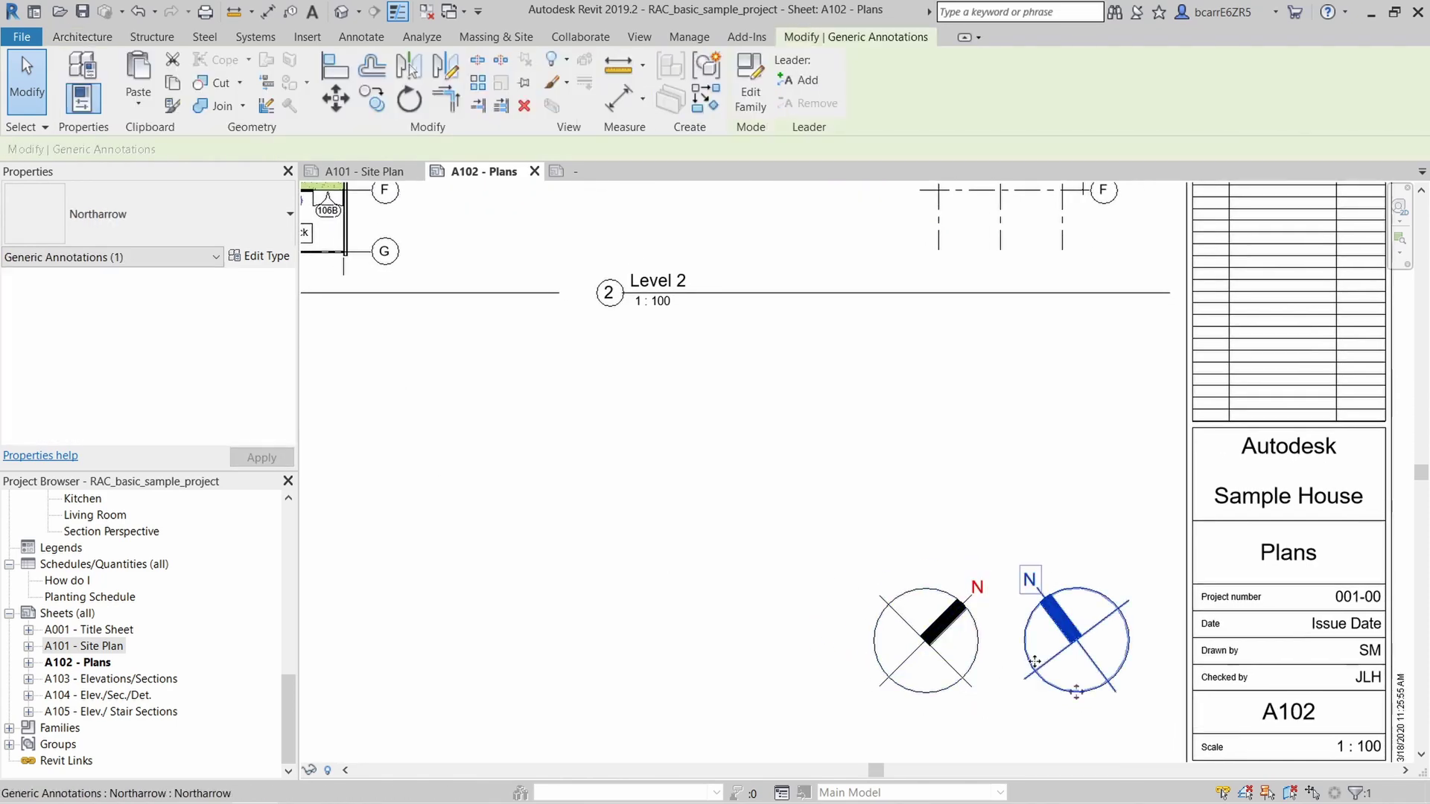
key(Delete)
Step: Set the remaining north arrow's Angle on sheet A102 back to 323° and deselect it
click(950, 661)
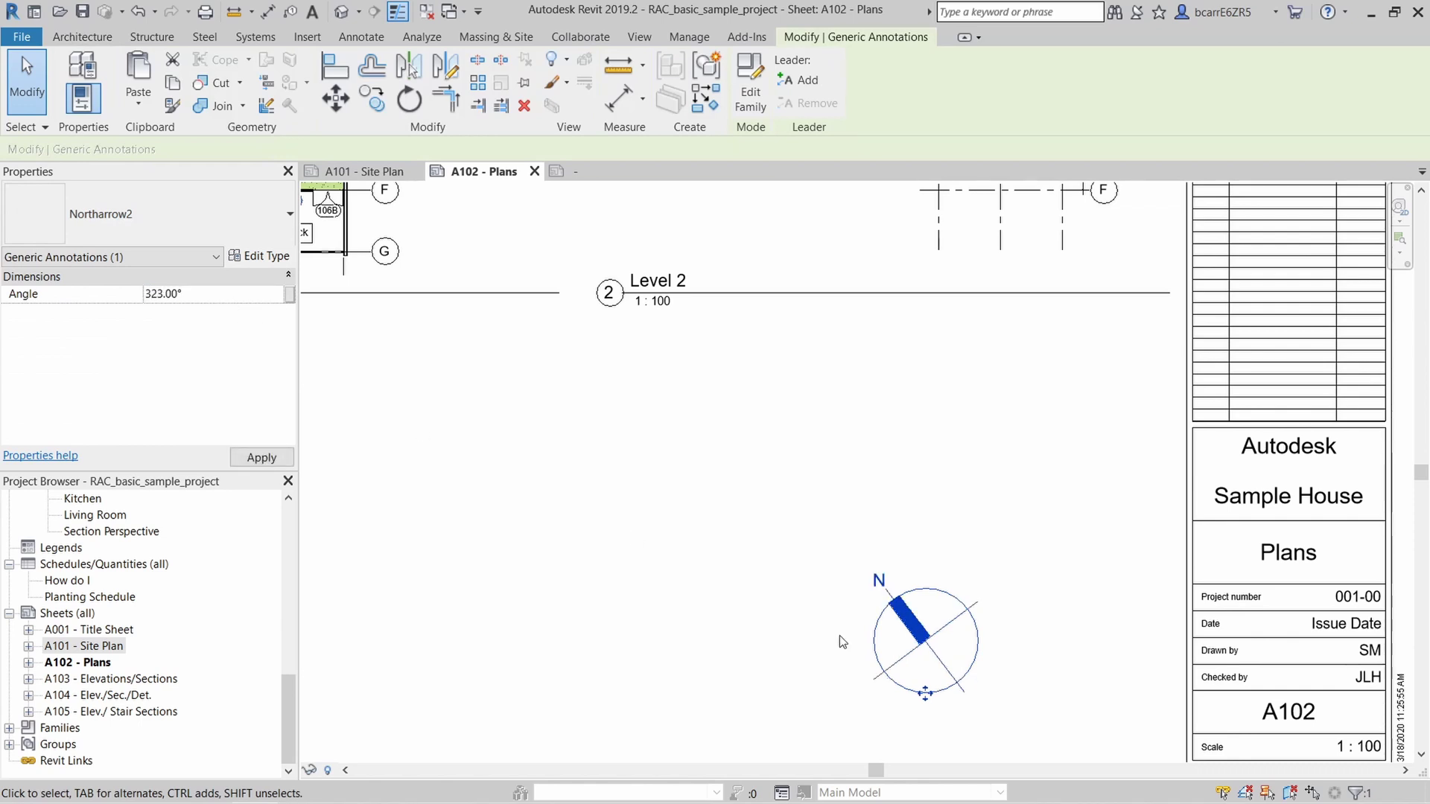
click(980, 490)
scroll(963, 649, down, 3)
scroll(970, 675, up, 1)
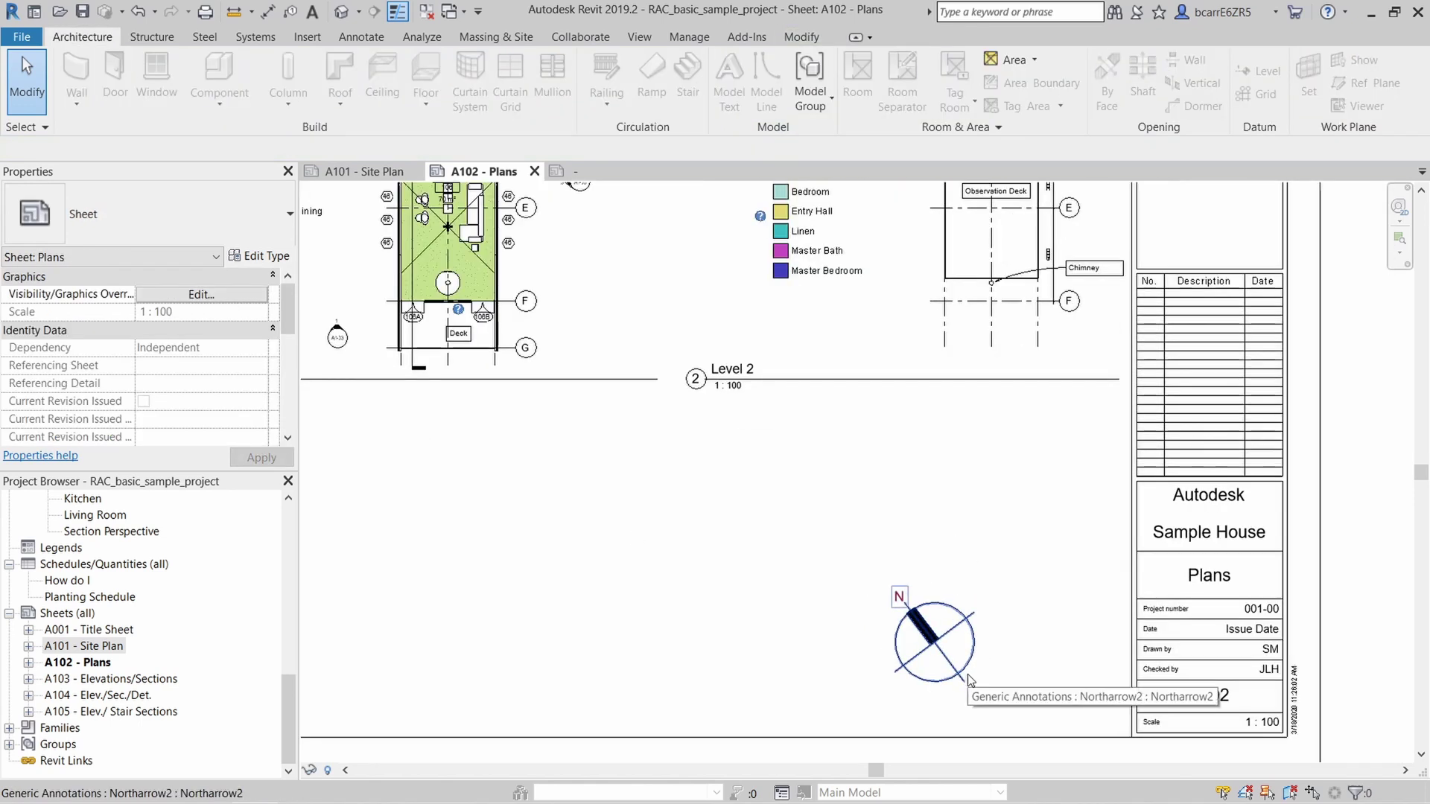
Step: On sheet A101 - Site Plan, delete the original Northarrow symbol and move the Northarrow2 symbol into its place
key(ctrl+Tab)
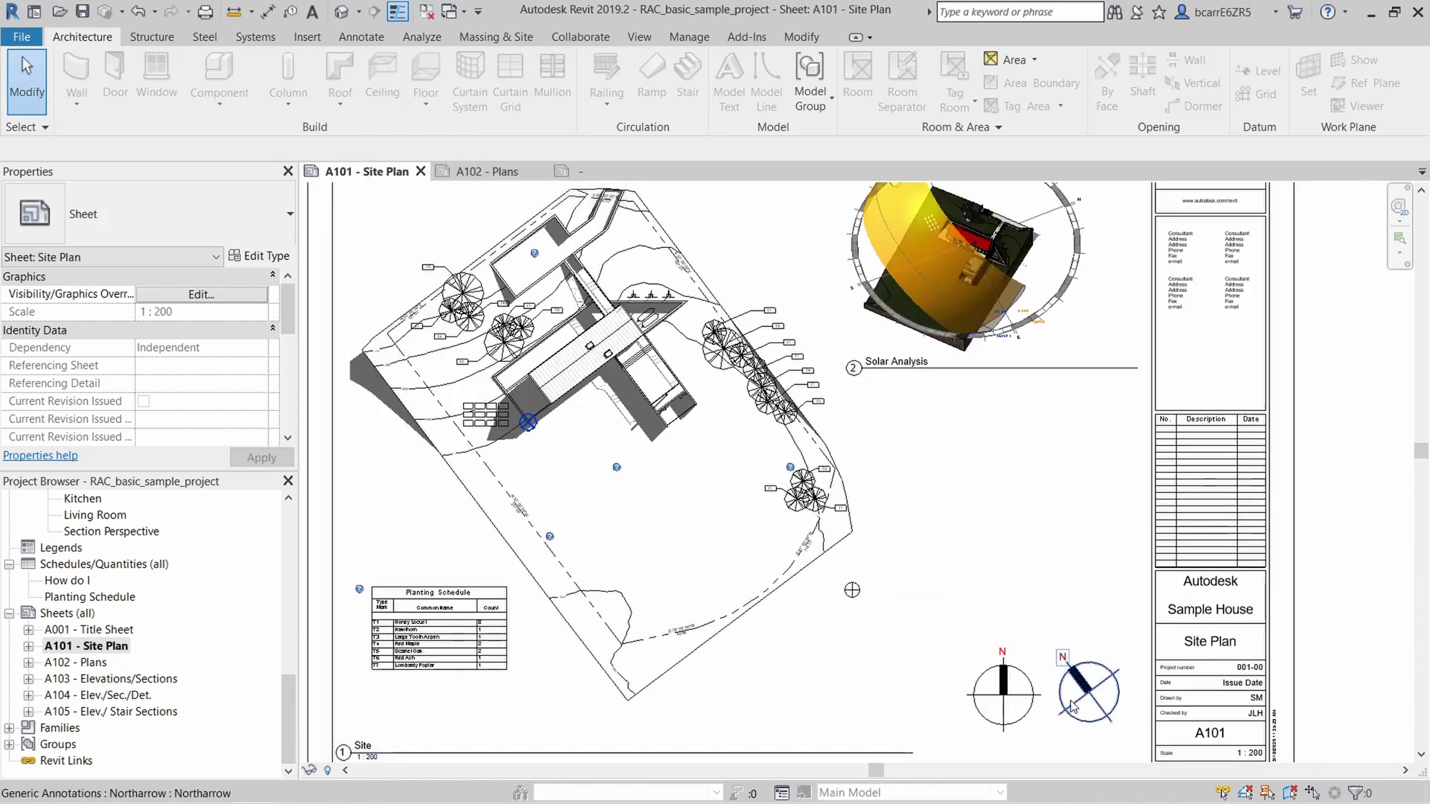
click(1090, 701)
drag(1092, 705, 1092, 704)
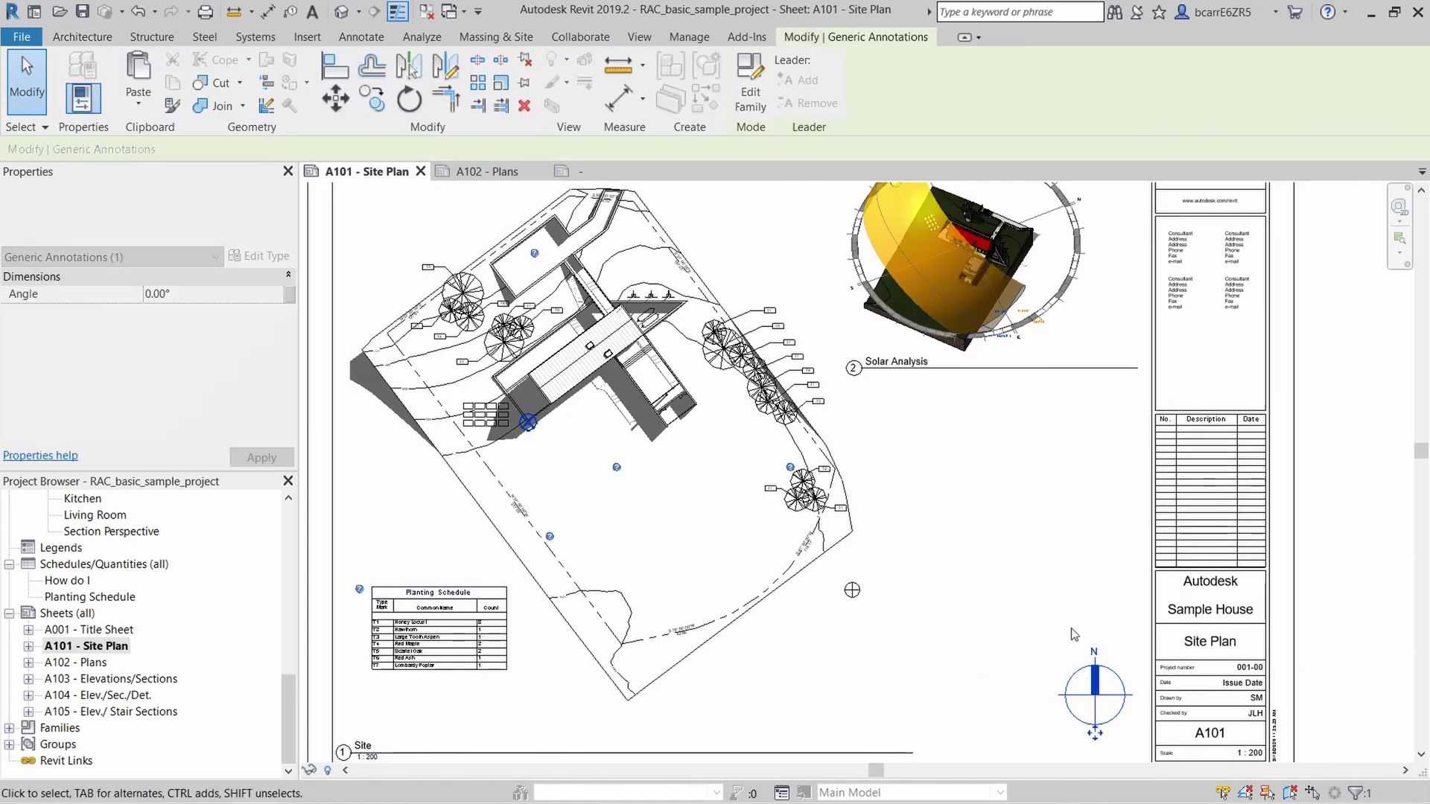
key(Escape)
click(1107, 722)
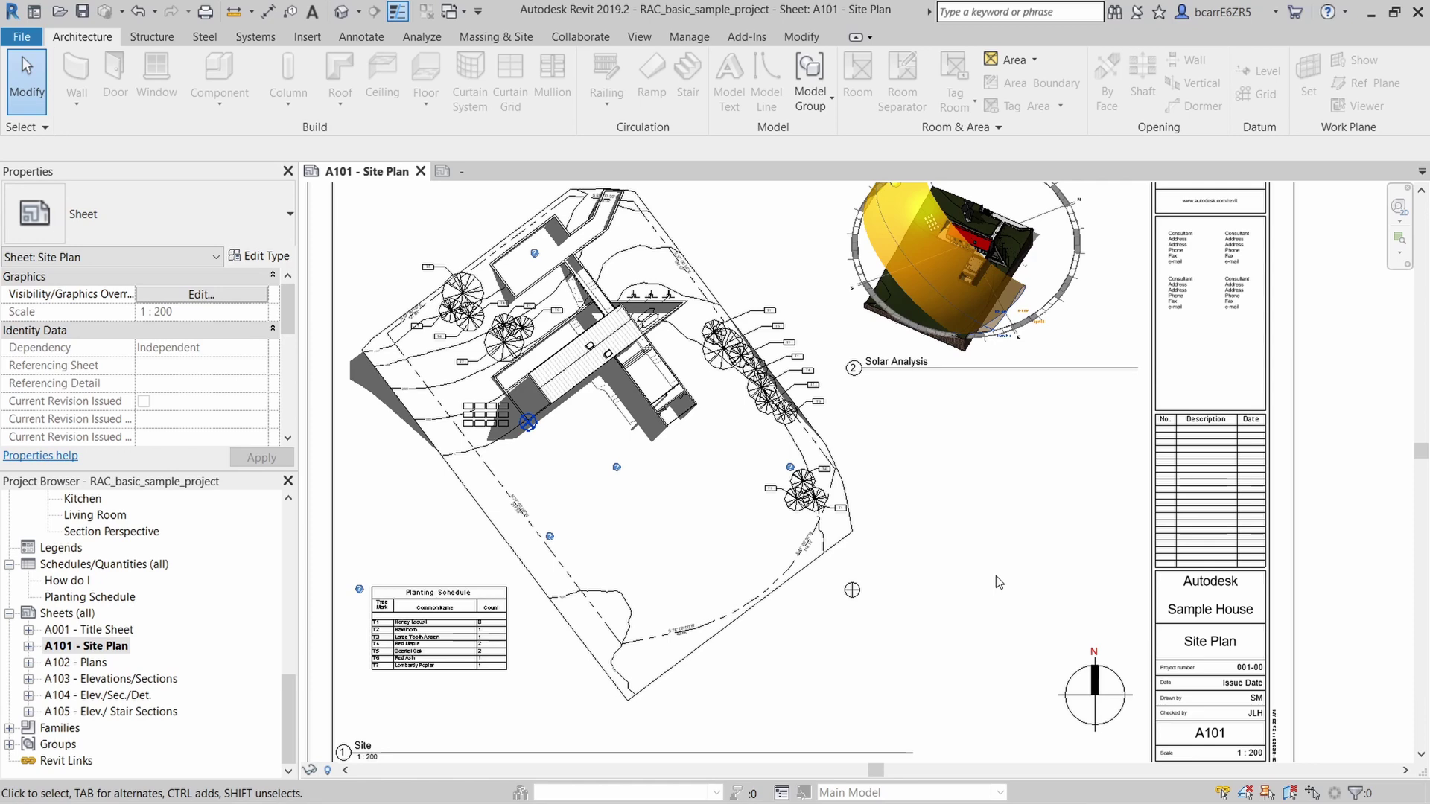
Step: Activate the Site viewport on sheet A101 and examine the project base point's Angle to True North
scroll(539, 430, up, 3)
double_click(530, 427)
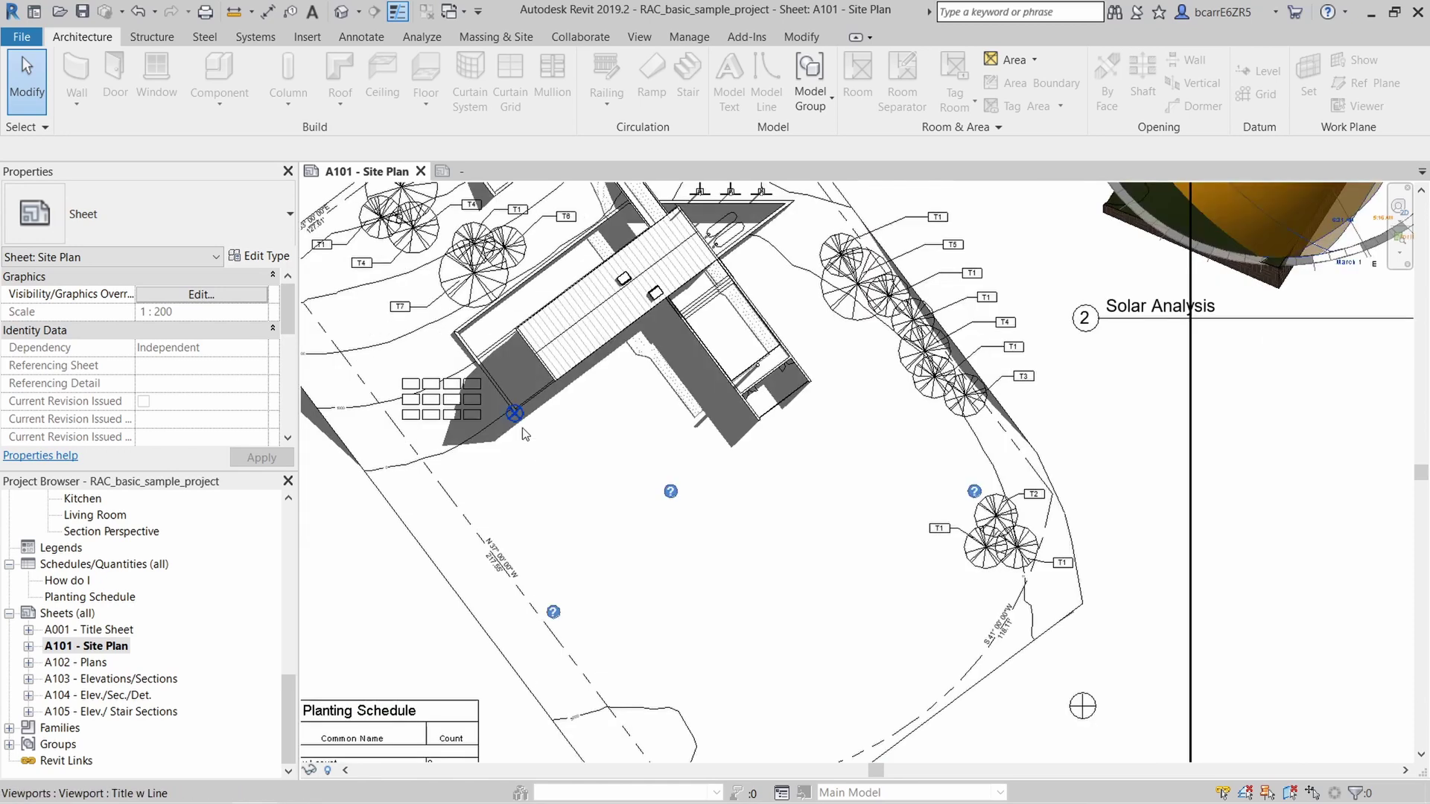
click(507, 416)
scroll(503, 417, up, 4)
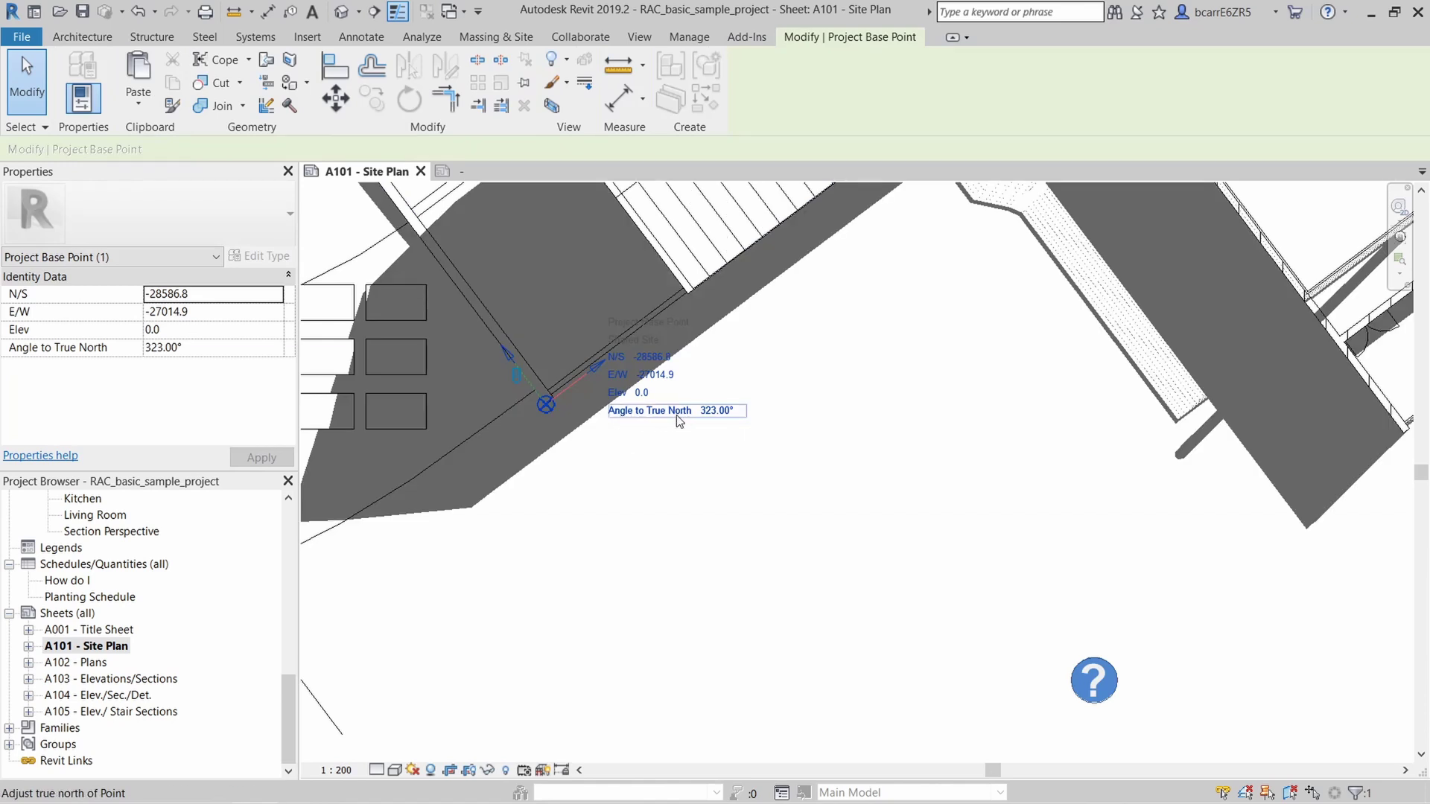
scroll(728, 417, up, 3)
middle_drag(715, 477, 1002, 501)
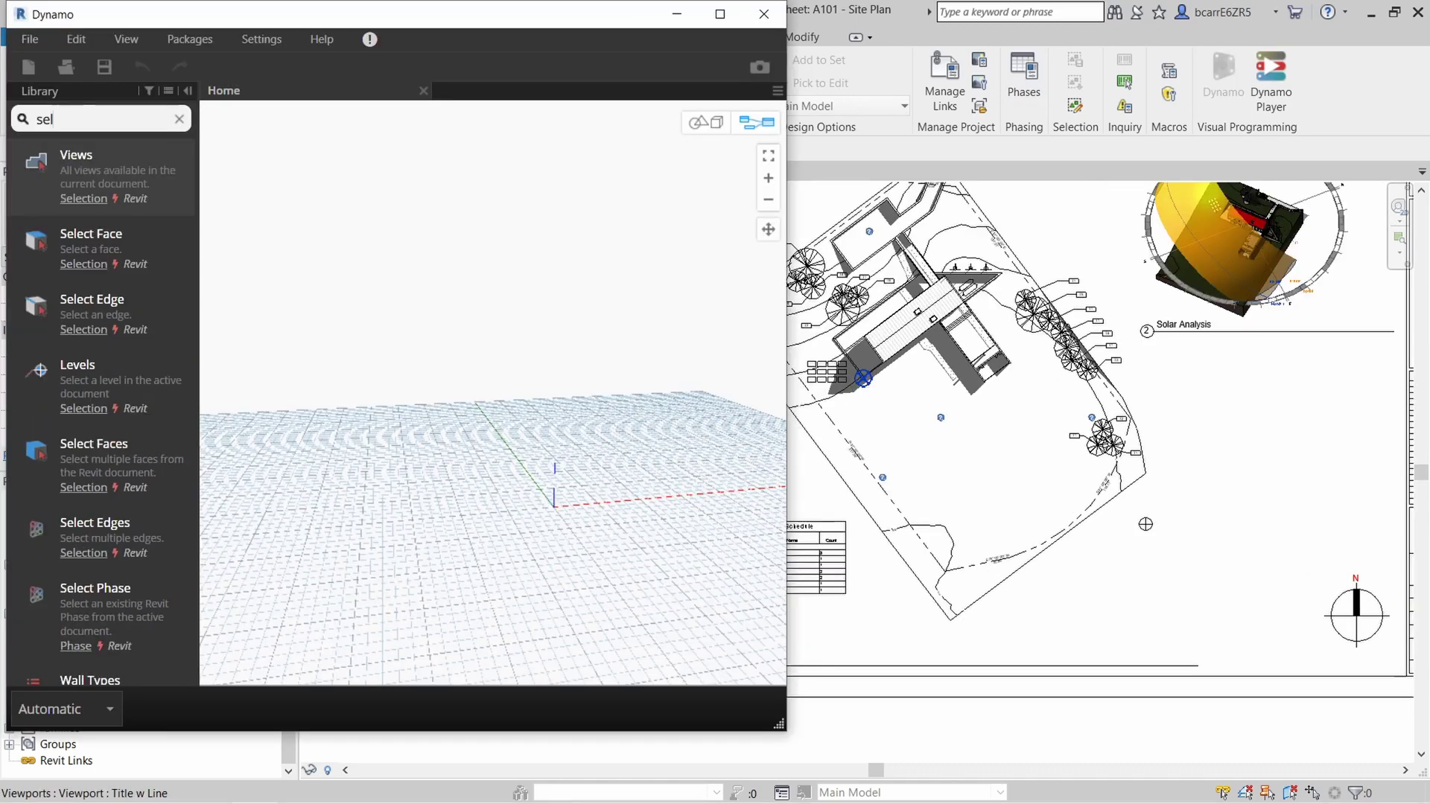
Step: In Dynamo, add a Select Model Element node to the graph and set the run mode to Manual
text(ect model el)
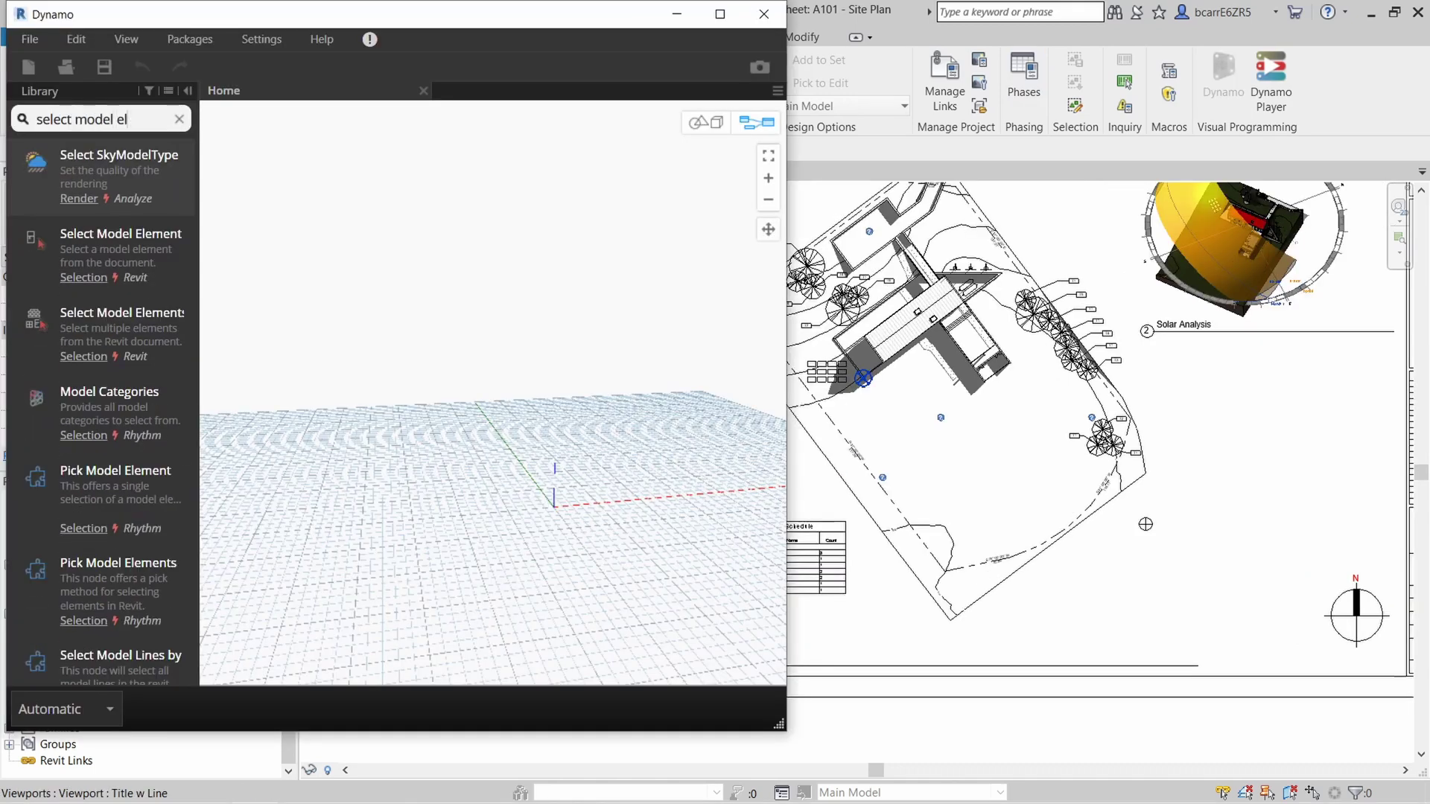
click(119, 240)
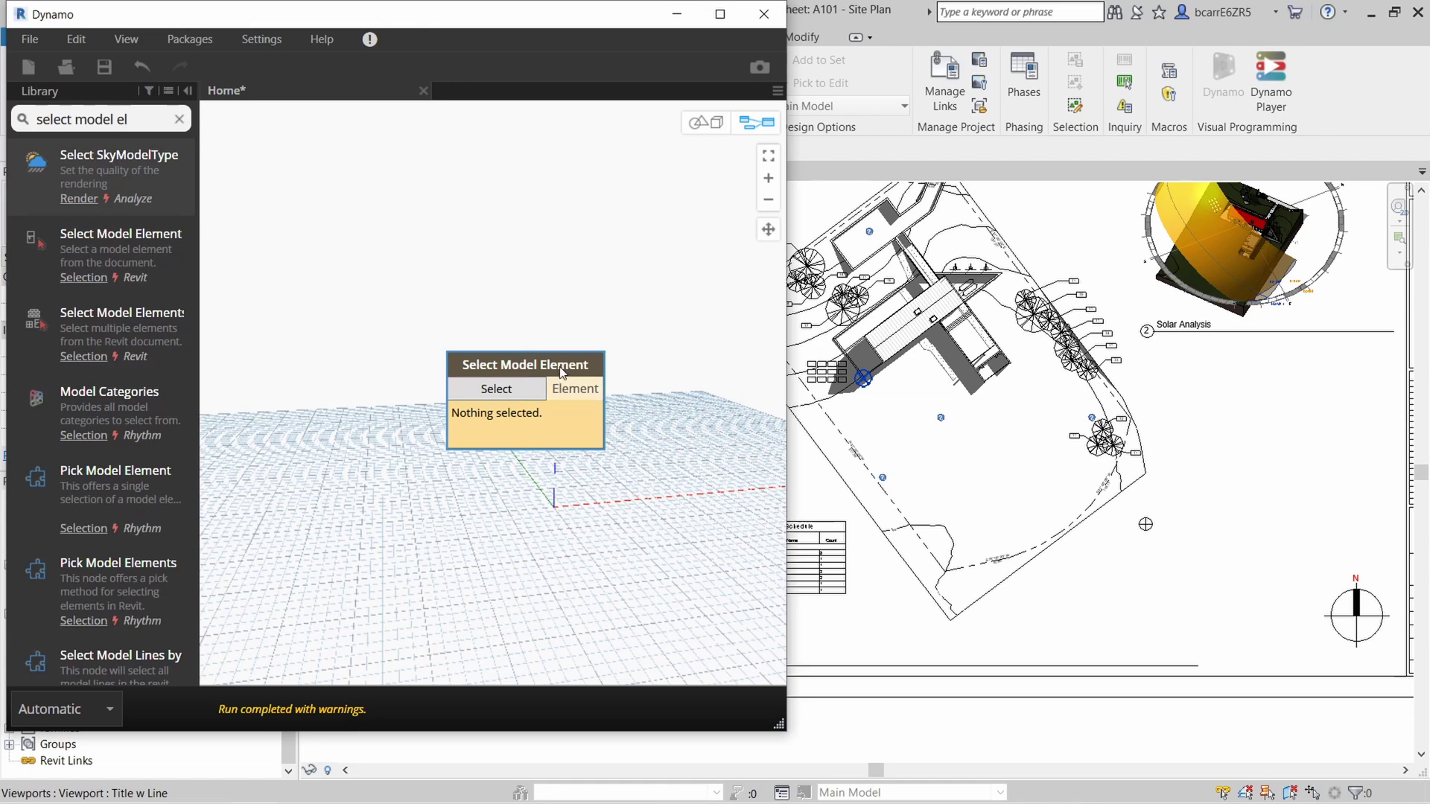
drag(525, 366, 414, 421)
click(70, 704)
click(46, 609)
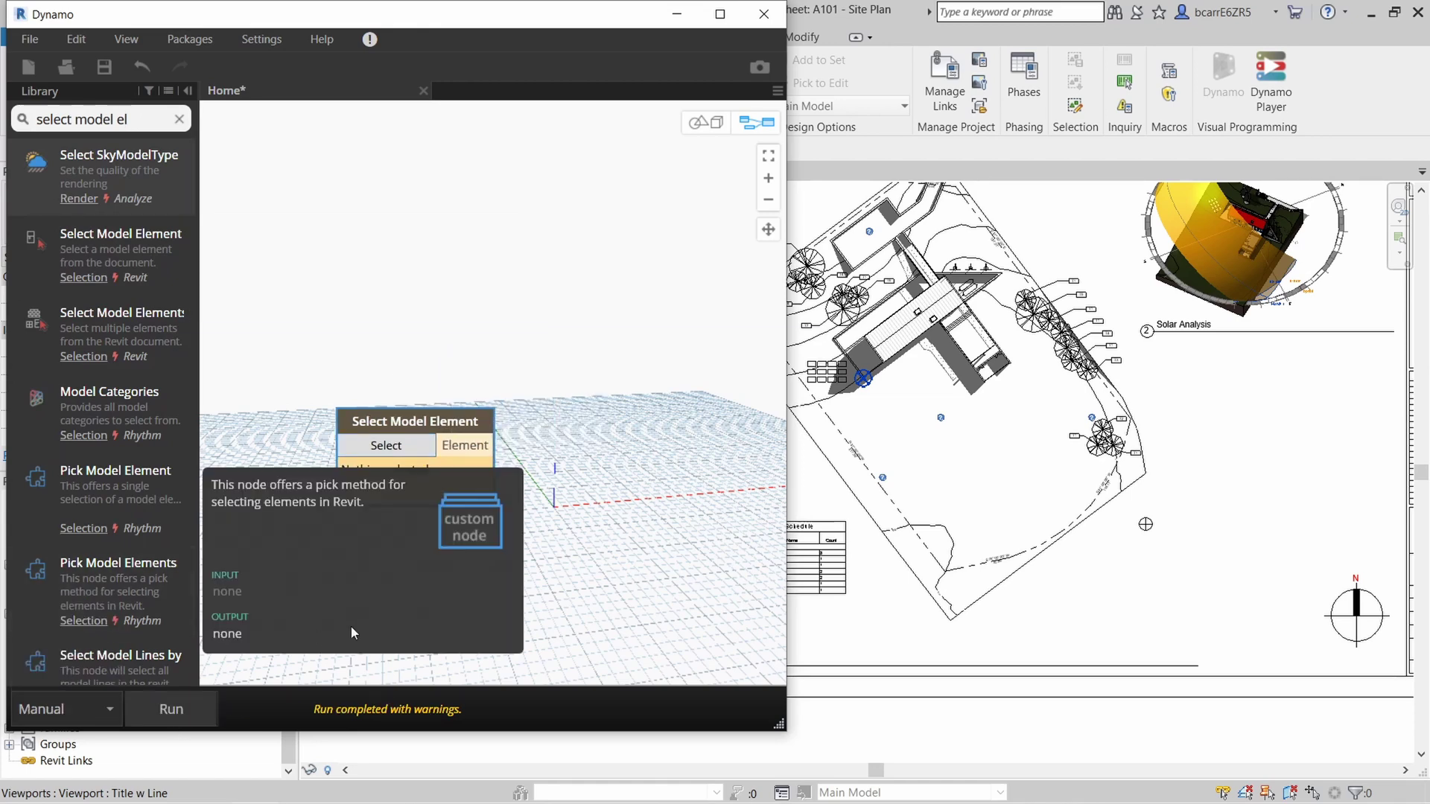
Step: Pick the project base point for the Select Model Element node, and select it in Revit to read its parameter names
click(387, 446)
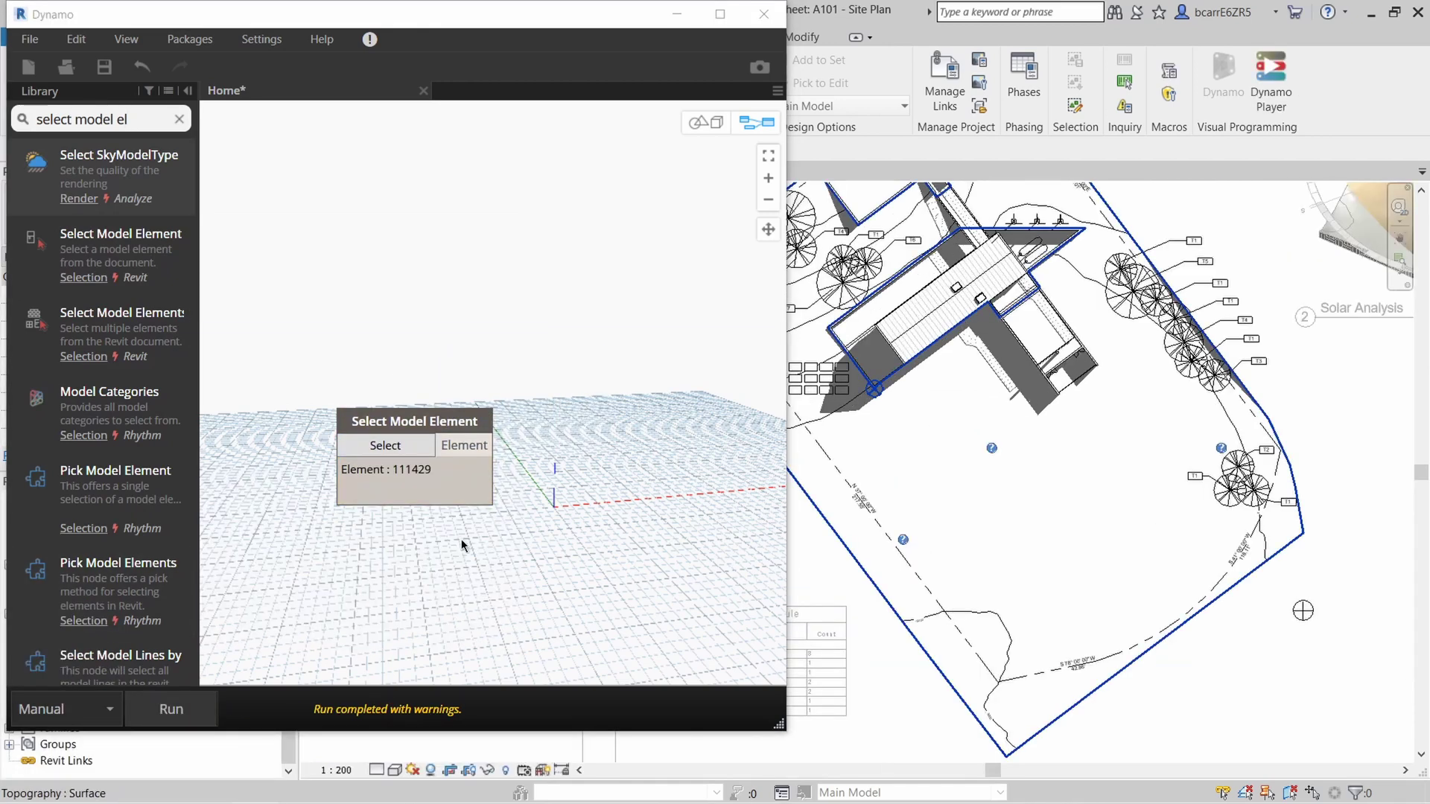
scroll(362, 370, down, 2)
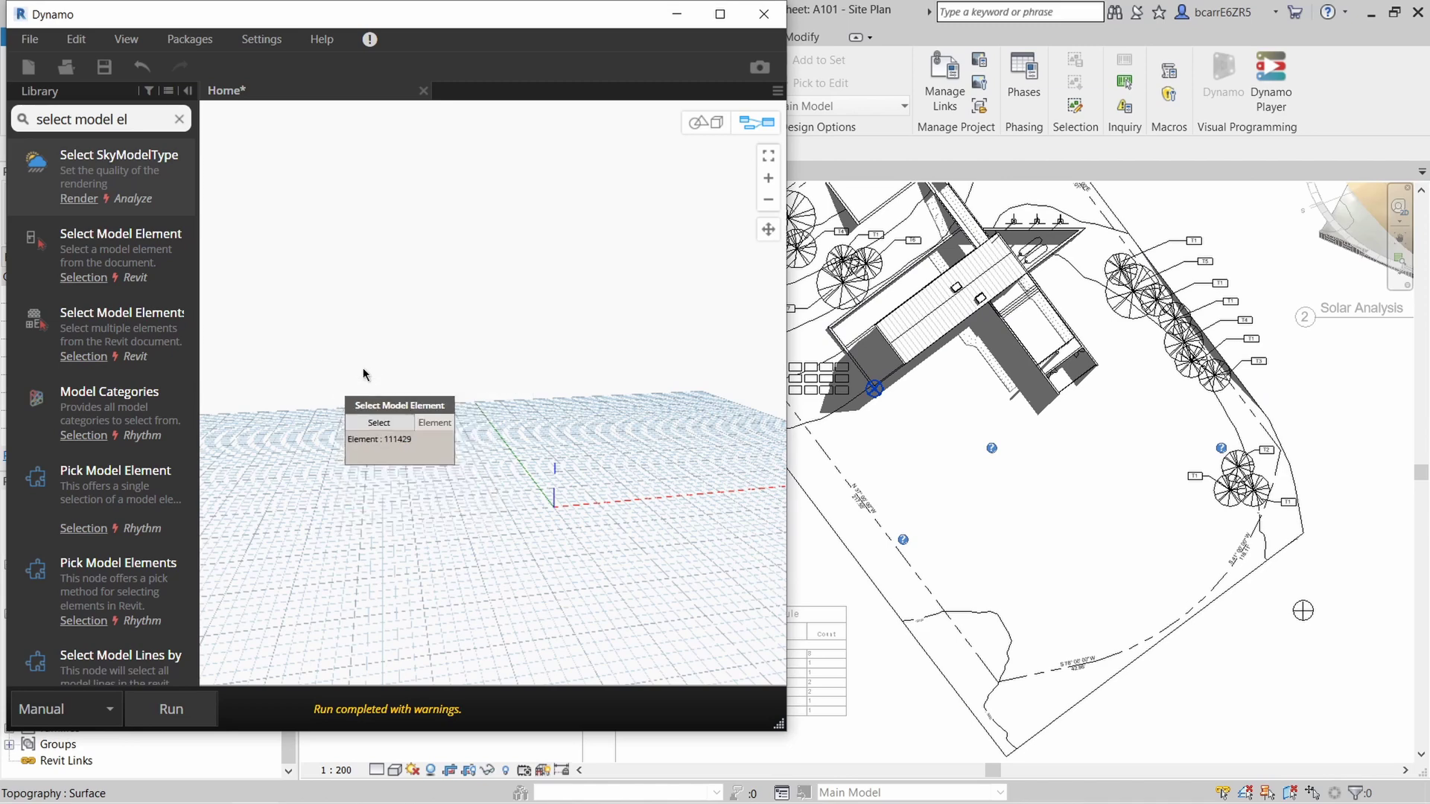
click(874, 388)
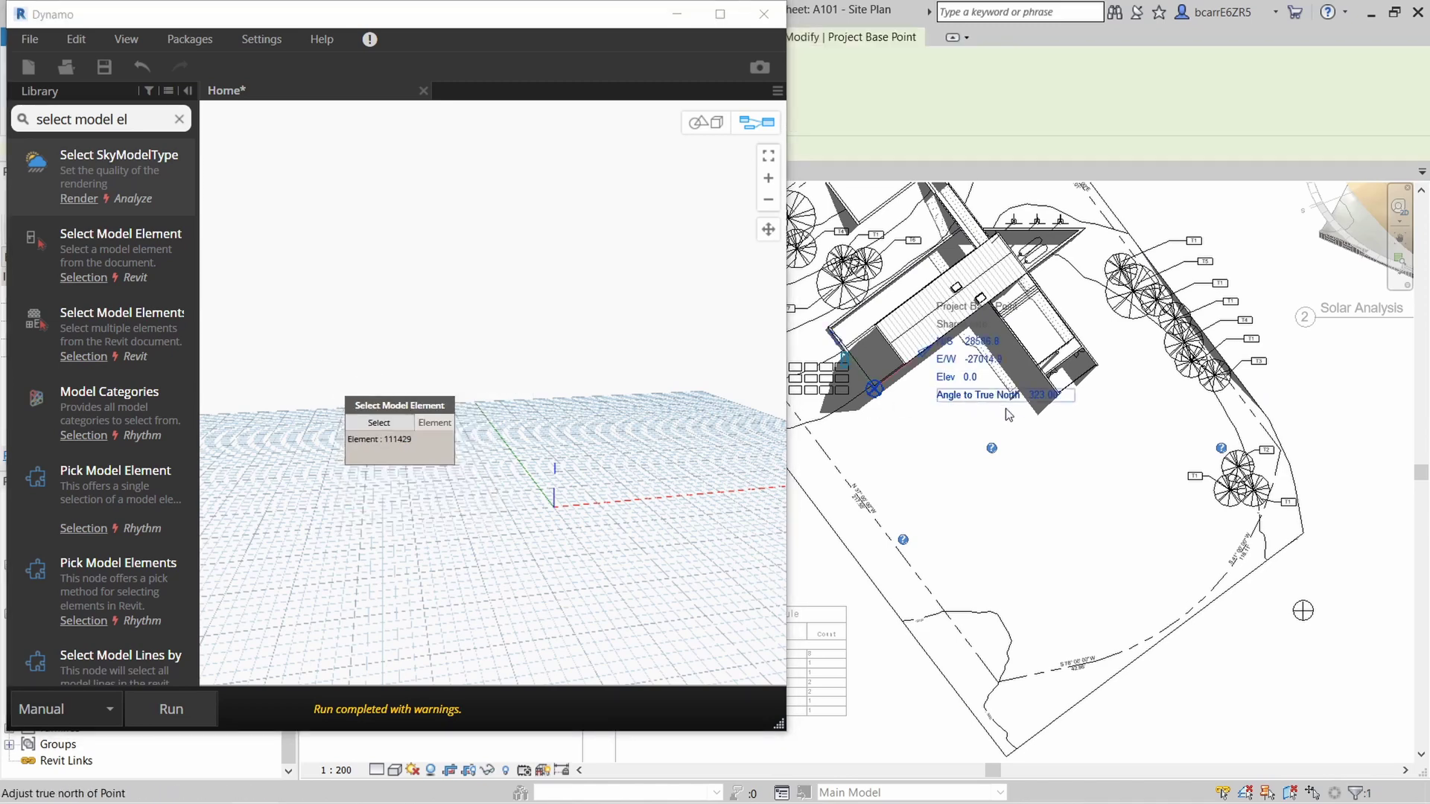
middle_drag(976, 437, 948, 453)
Step: Add a Code Block node containing "Angle to True North"; and place it below the Select Model Element node
click(179, 119)
text(c)
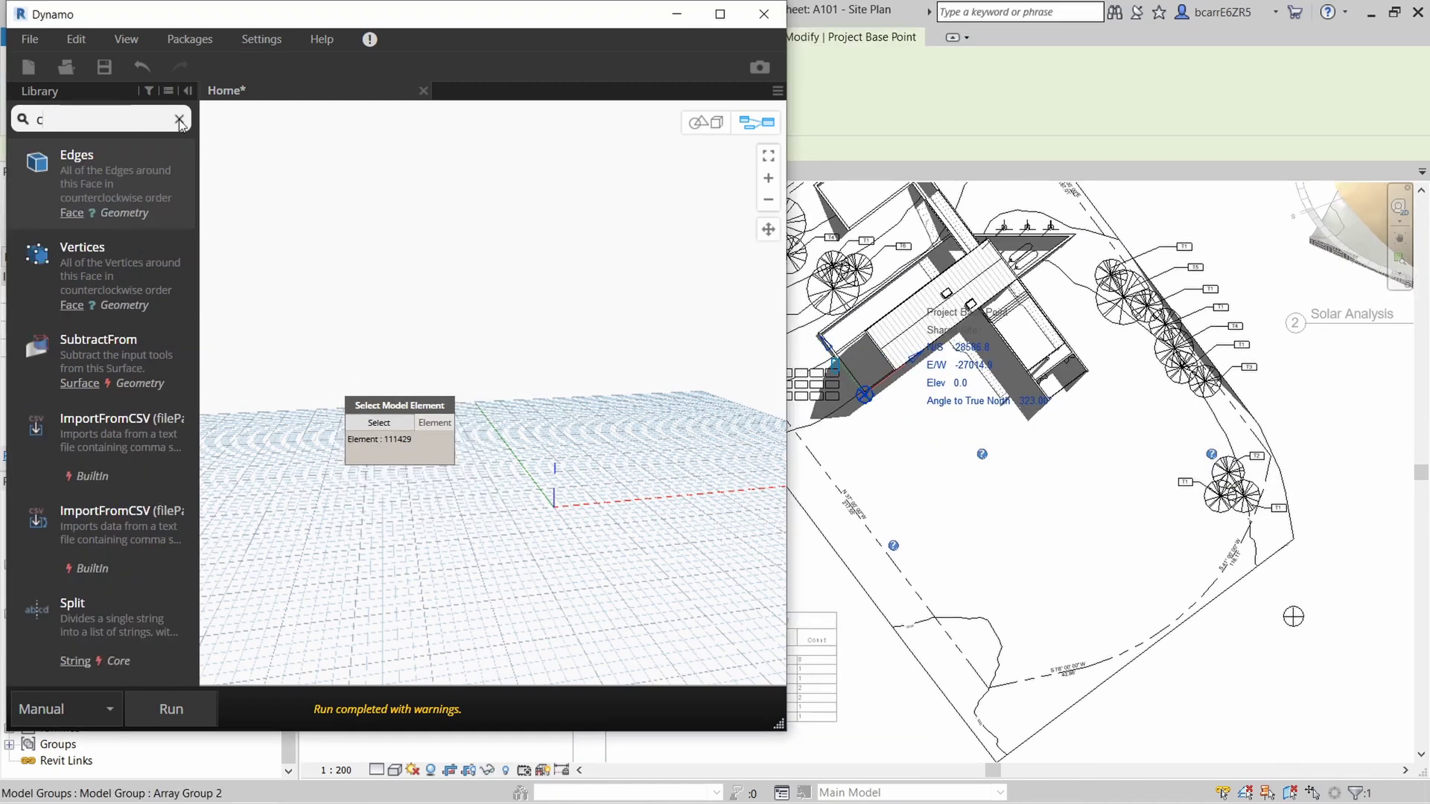
text(ode block)
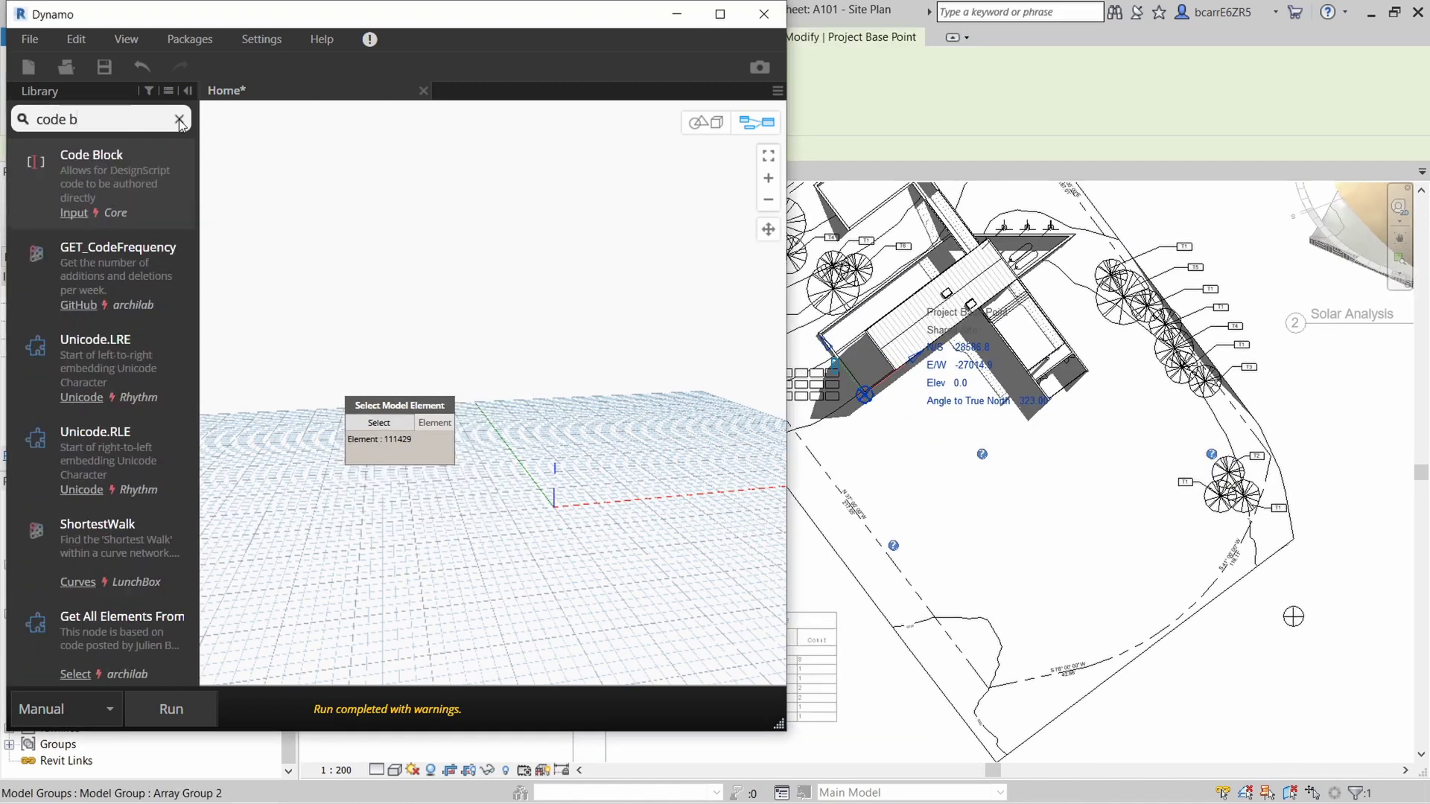
key(Return)
text(")
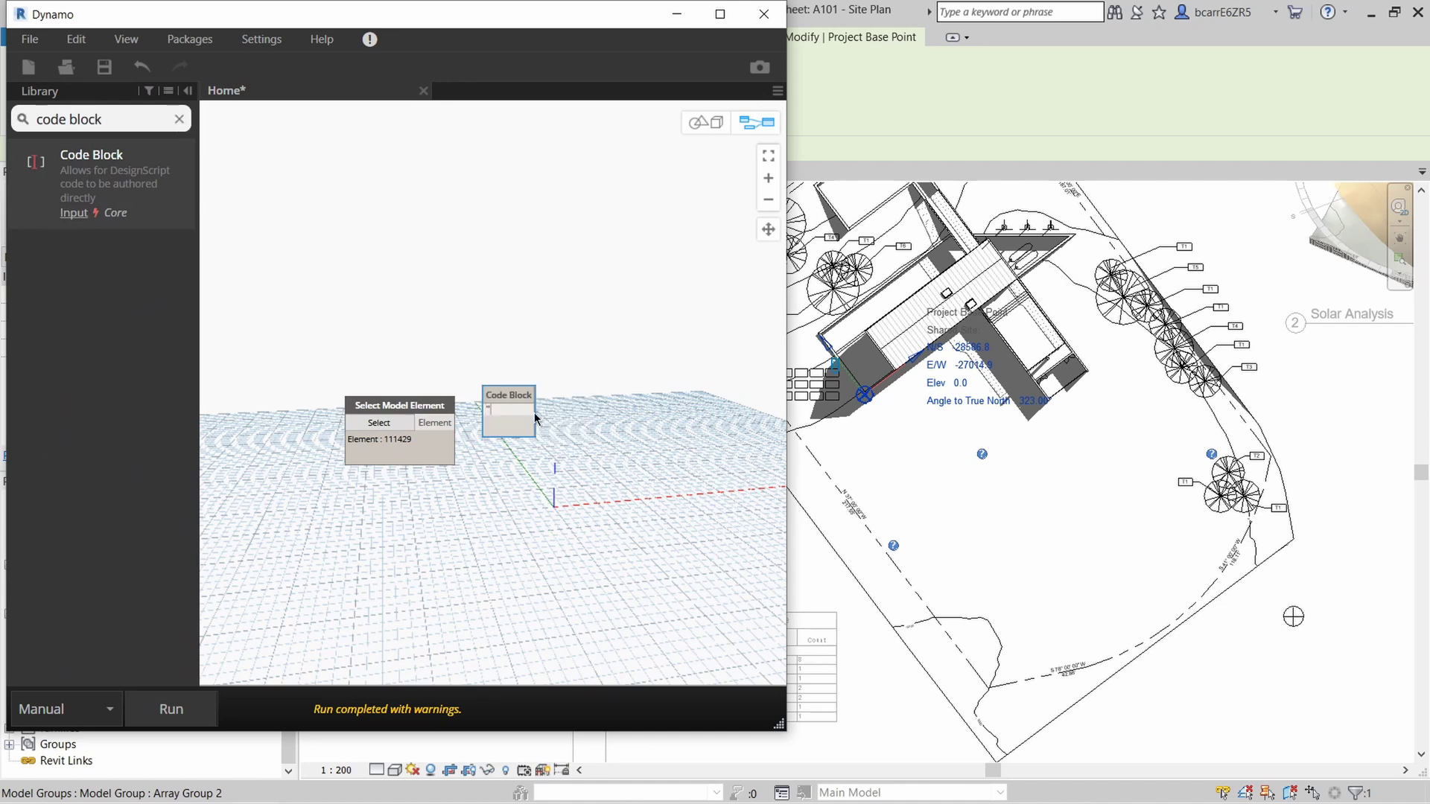
scroll(515, 476, up, 2)
text(a)
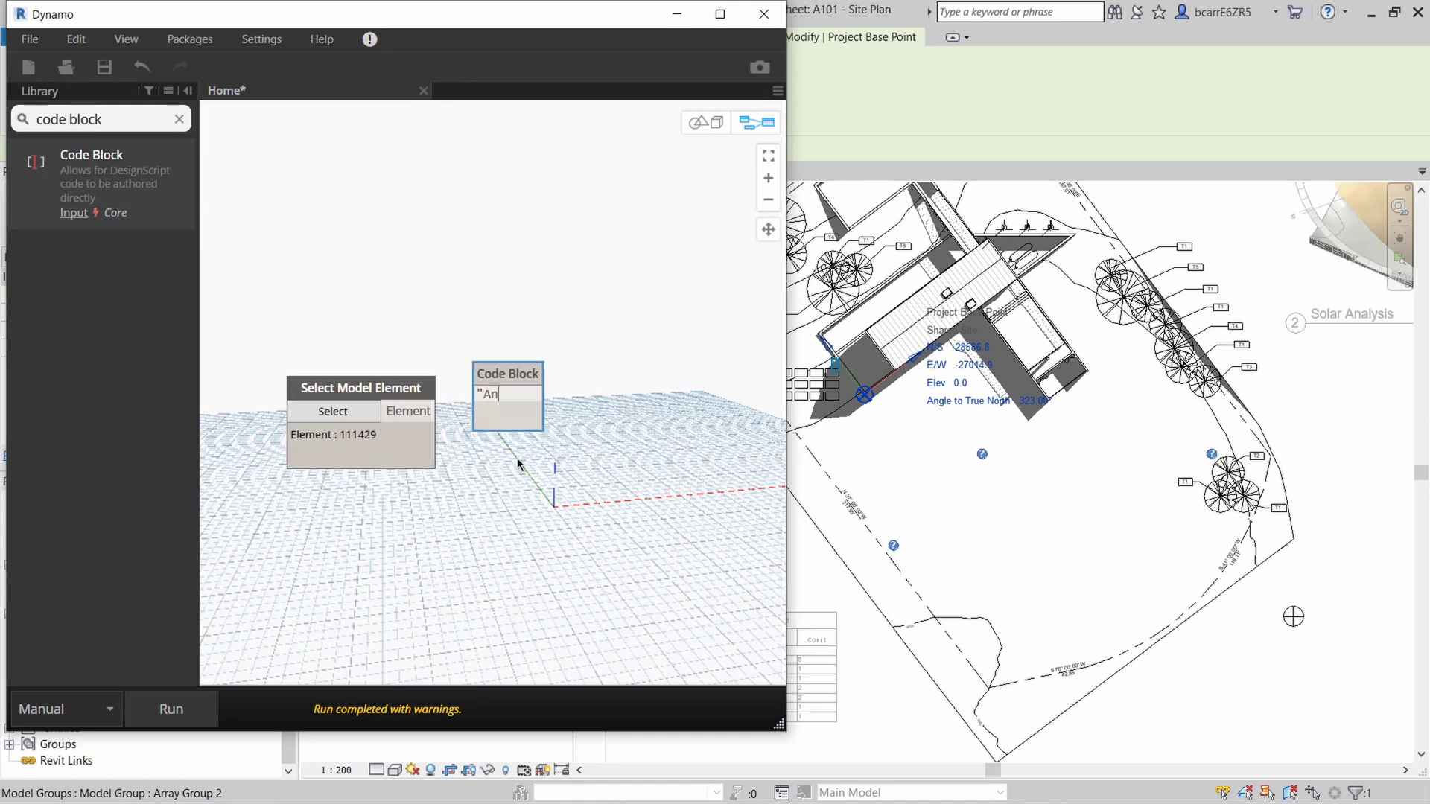
text(ngle to True North";)
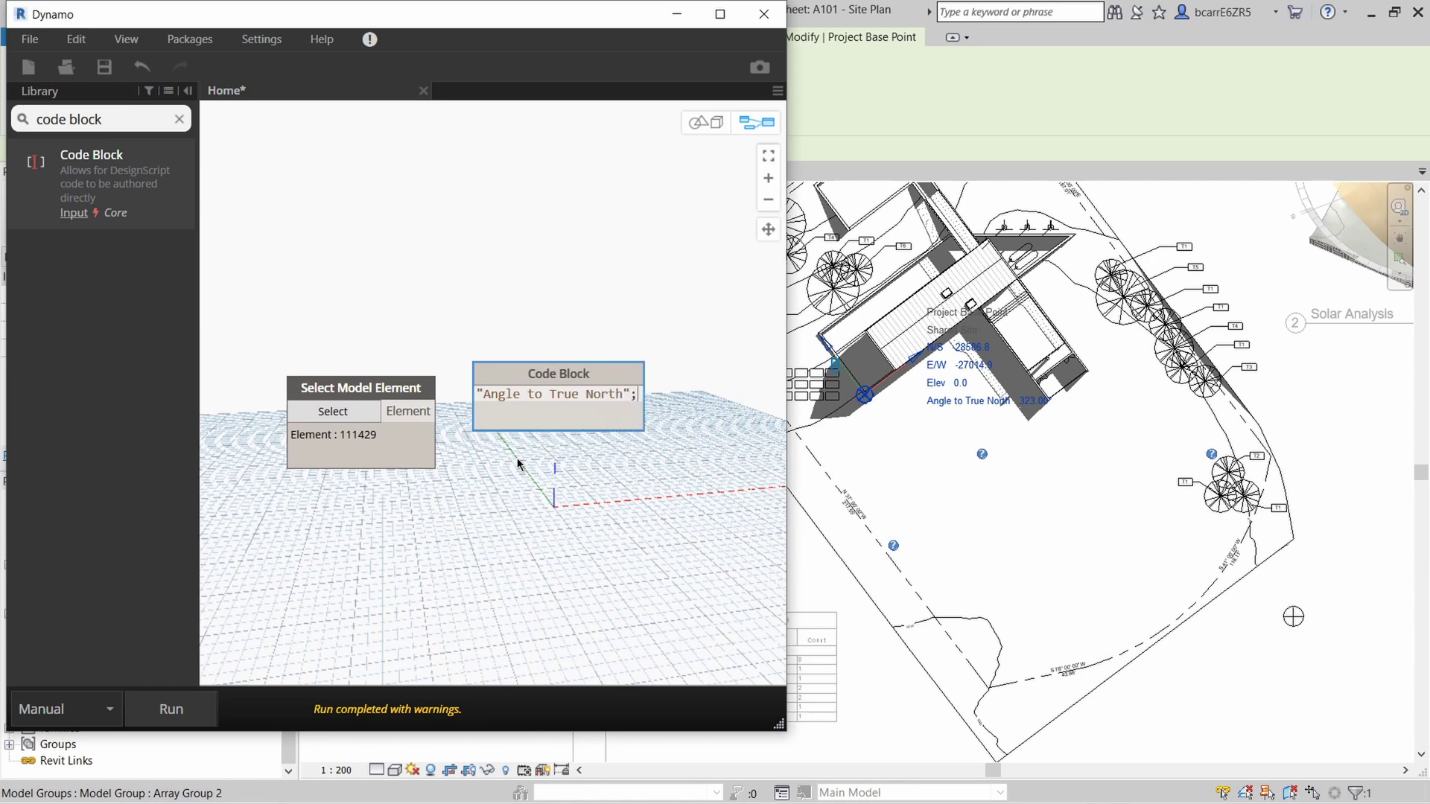
click(517, 463)
drag(600, 373, 377, 494)
scroll(303, 269, down, 2)
Step: Add an Element.GetParameterValueByName node beside the Select Model Element and Code Block nodes
click(179, 119)
text(elem)
text(ent.)
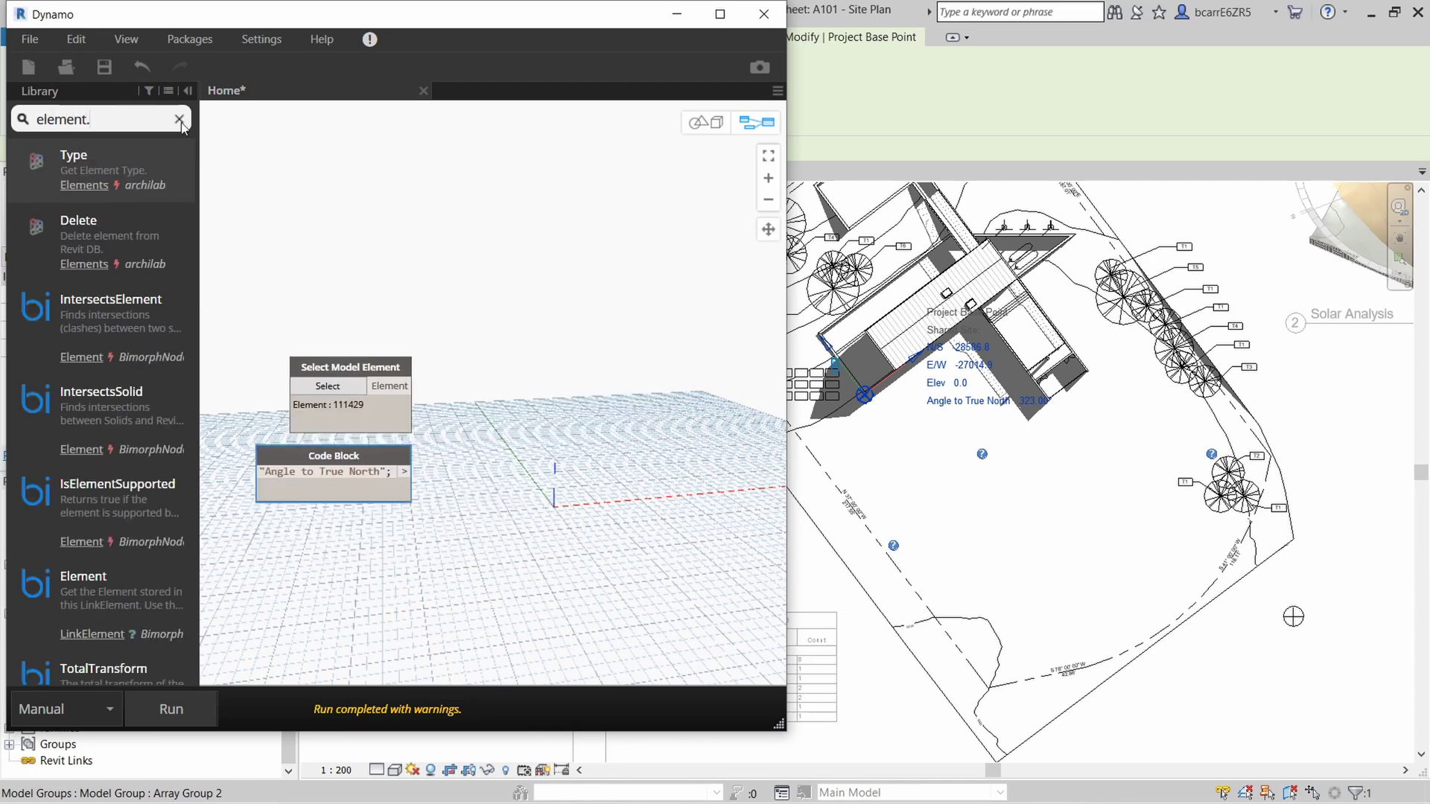
text(getparameter)
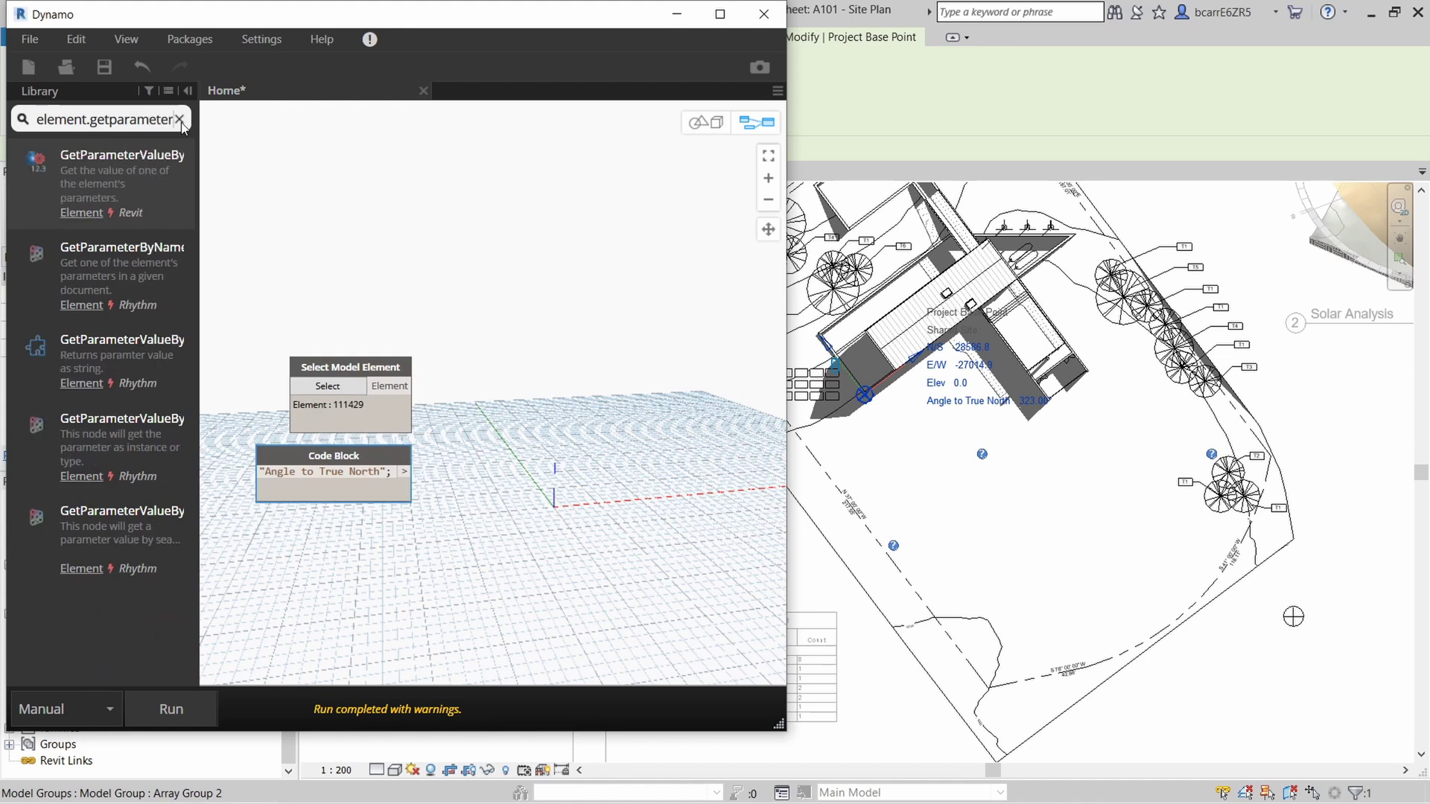
click(98, 159)
drag(581, 417, 530, 382)
Step: Connect the selected element and the Code Block to the element and parameterName inputs of GetParameterValueByName, run the graph and preview its output
click(402, 385)
click(471, 398)
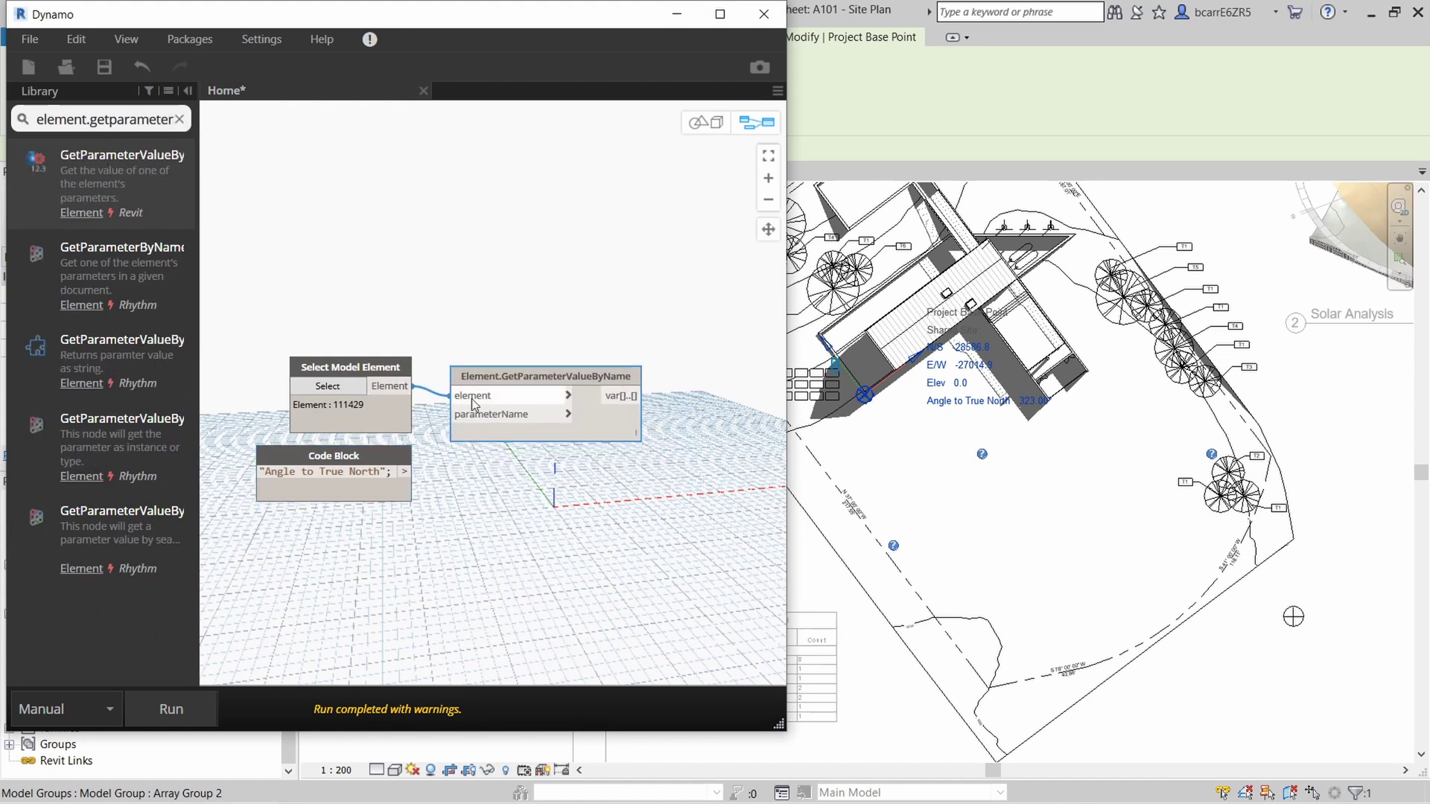
click(404, 472)
click(503, 414)
click(170, 708)
scroll(641, 449, up, 1)
mouse_move(433, 468)
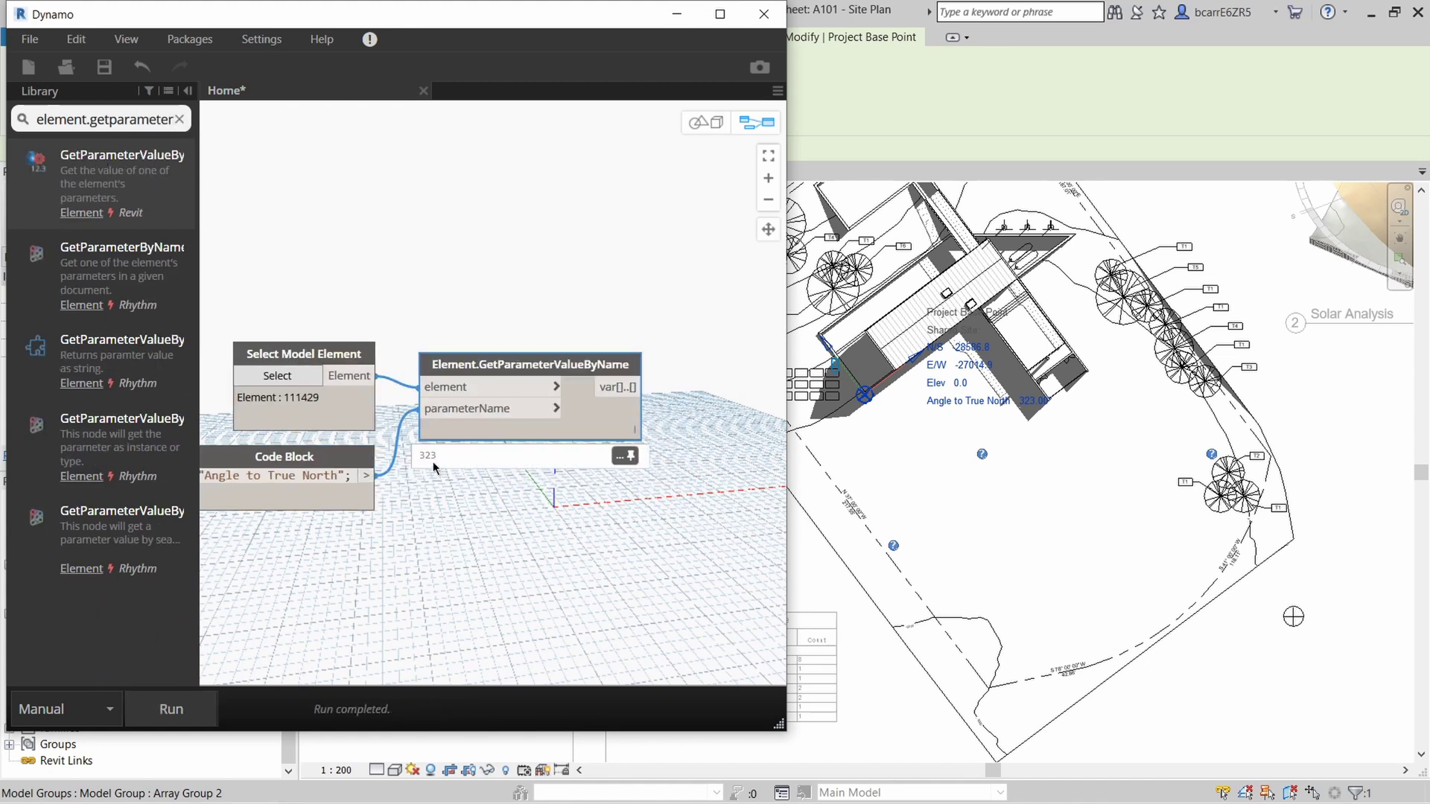
Step: Switch to Revit and deactivate the Site viewport on sheet A101
click(1220, 493)
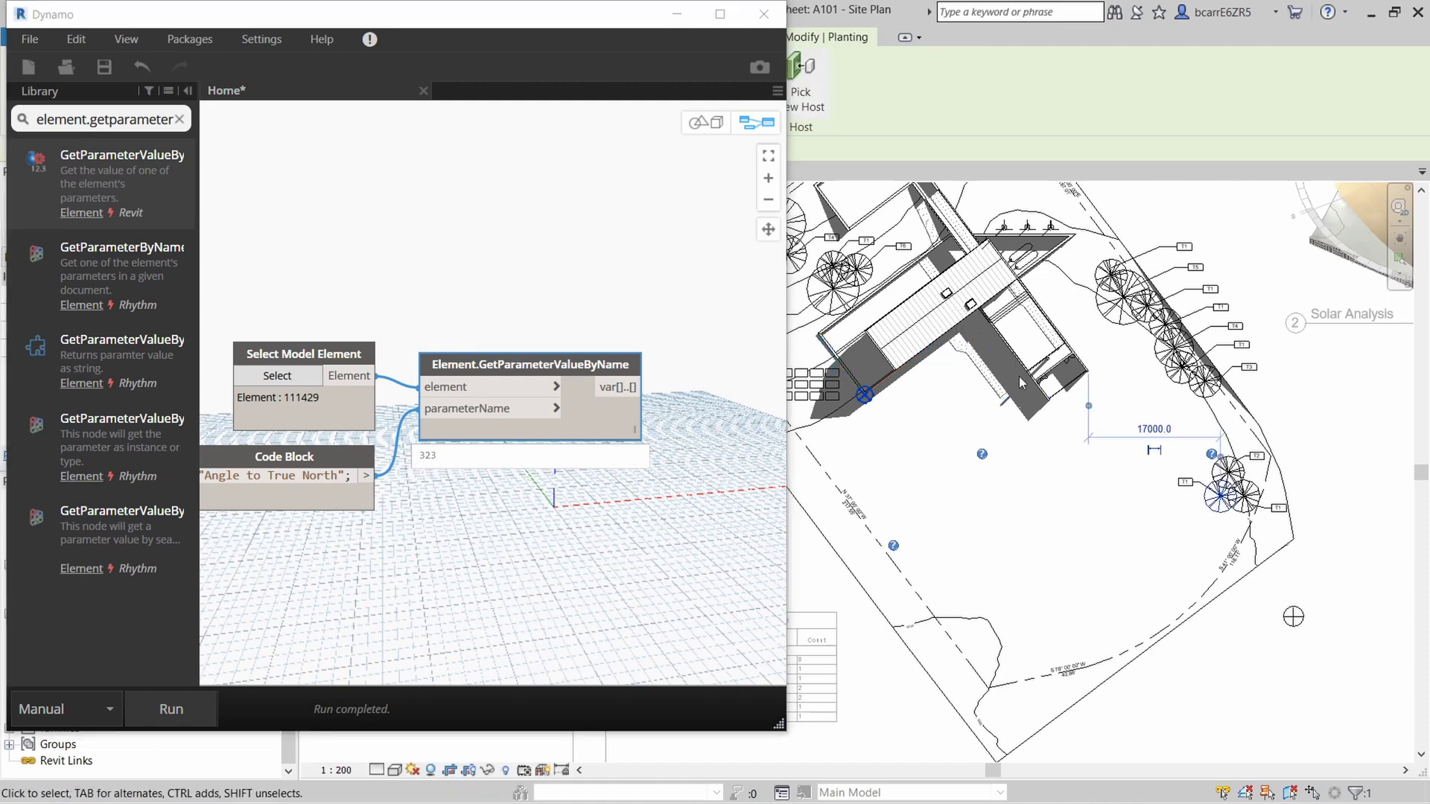
scroll(1019, 373, down, 2)
middle_drag(1305, 585, 1175, 549)
double_click(1178, 555)
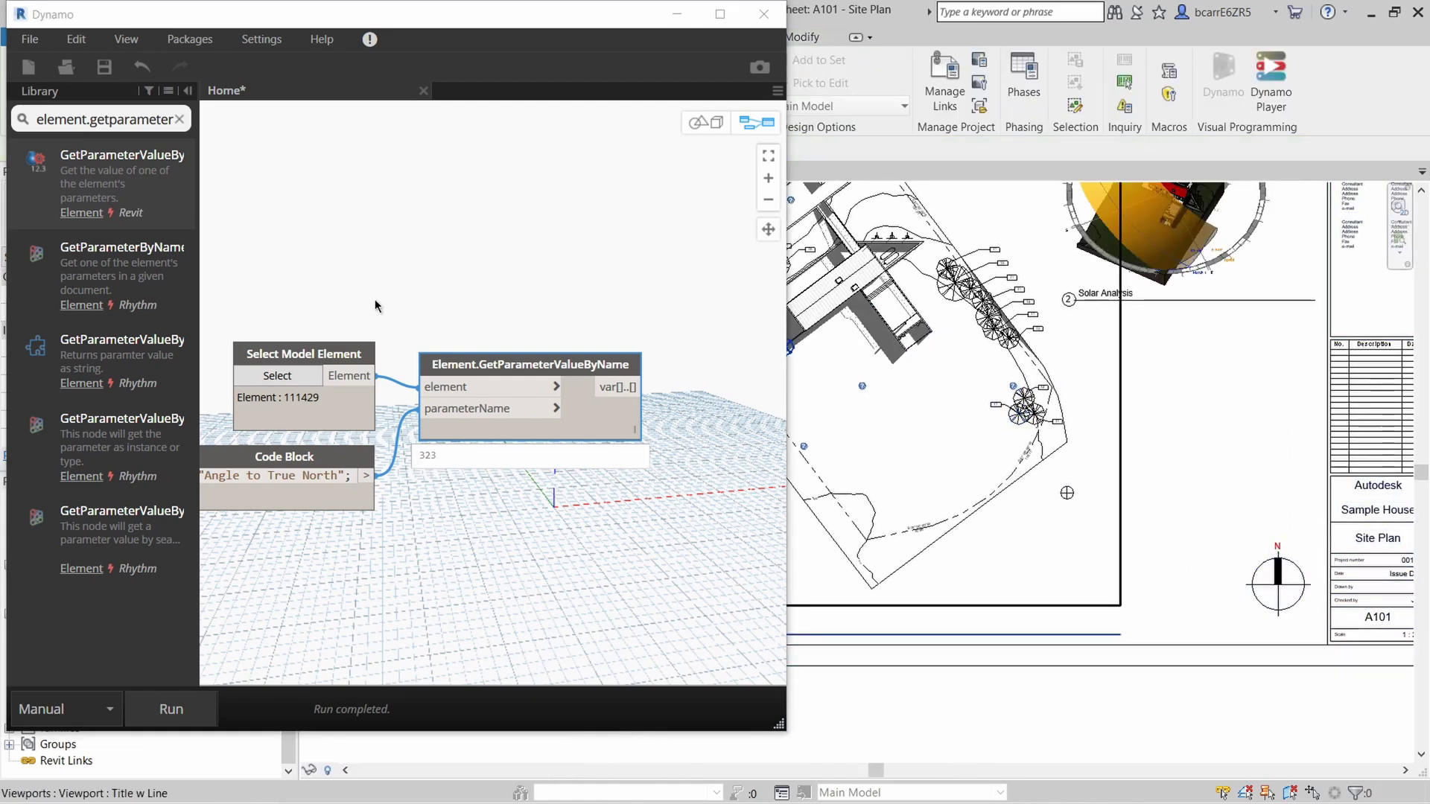
Step: In Dynamo, duplicate the Select Model Element node and pick the sheet's north arrow symbol as the copy's element
click(362, 319)
click(330, 350)
key(ctrl+c)
key(ctrl+v)
click(1277, 585)
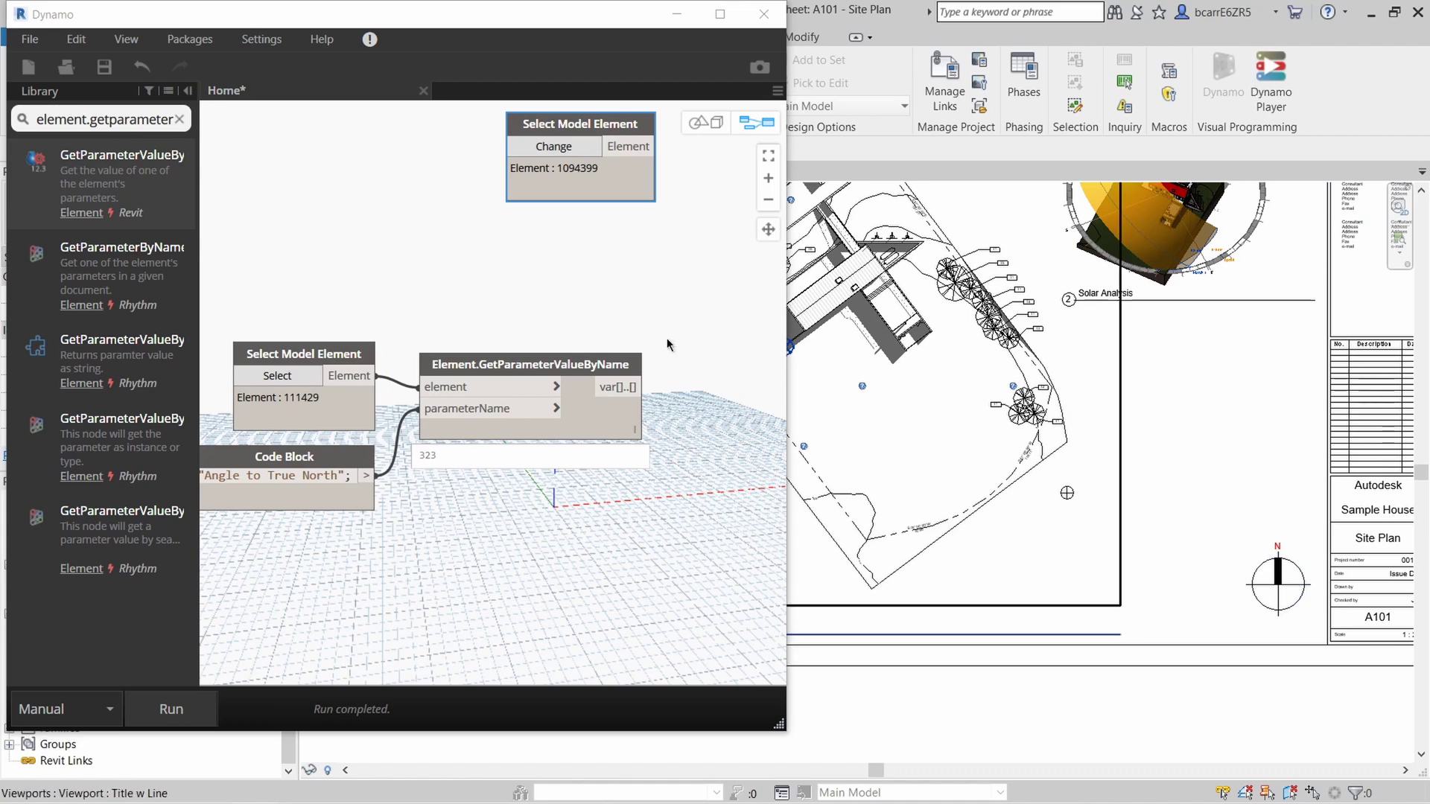
Step: Add a Code Block node containing "Angle"; below the north arrow's Select Model Element node, selecting the north arrow in Revit to check its parameters
click(648, 312)
scroll(610, 253, down, 2)
middle_drag(610, 253, 603, 294)
click(179, 119)
text(code blo)
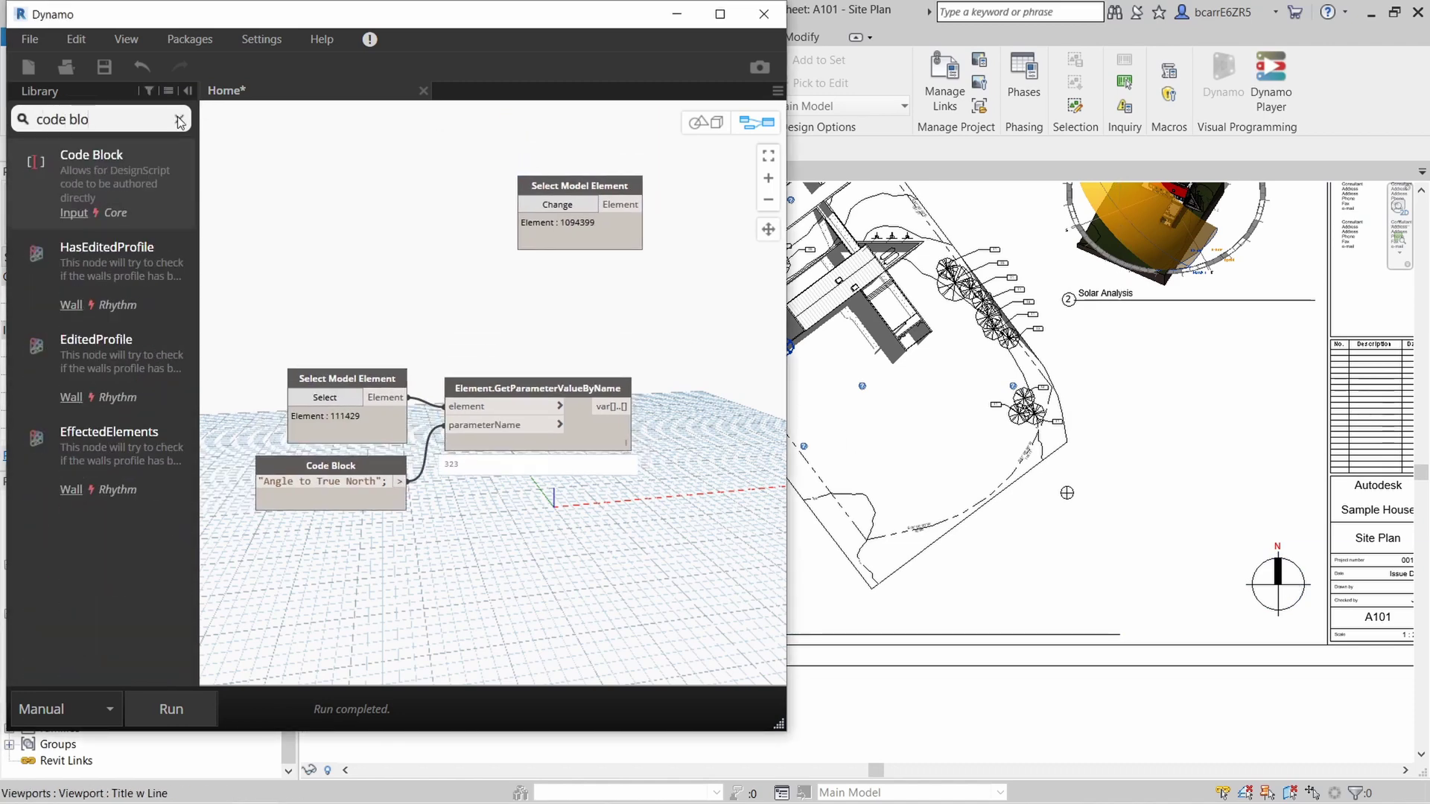
key(Return)
drag(578, 441, 578, 277)
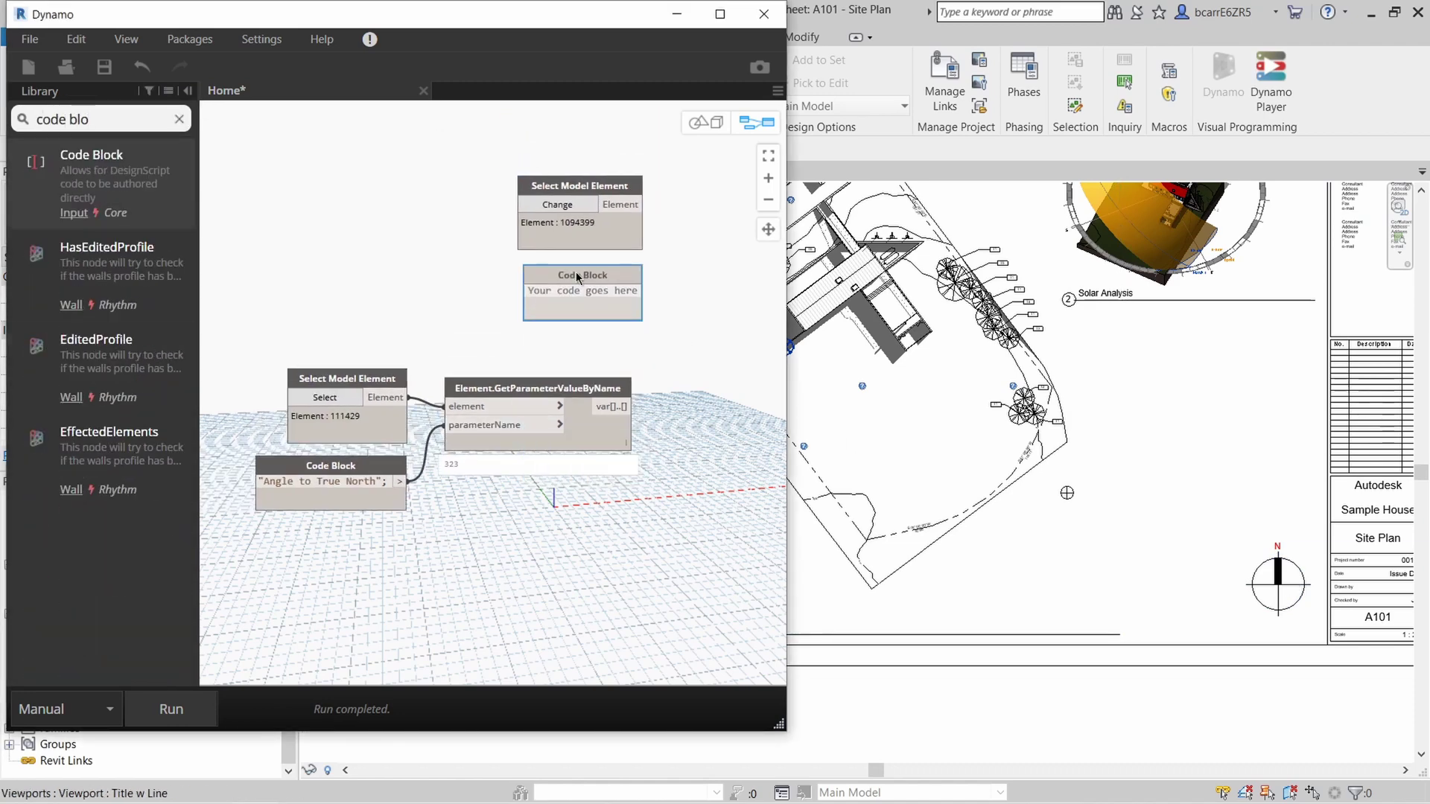
click(1278, 585)
click(579, 295)
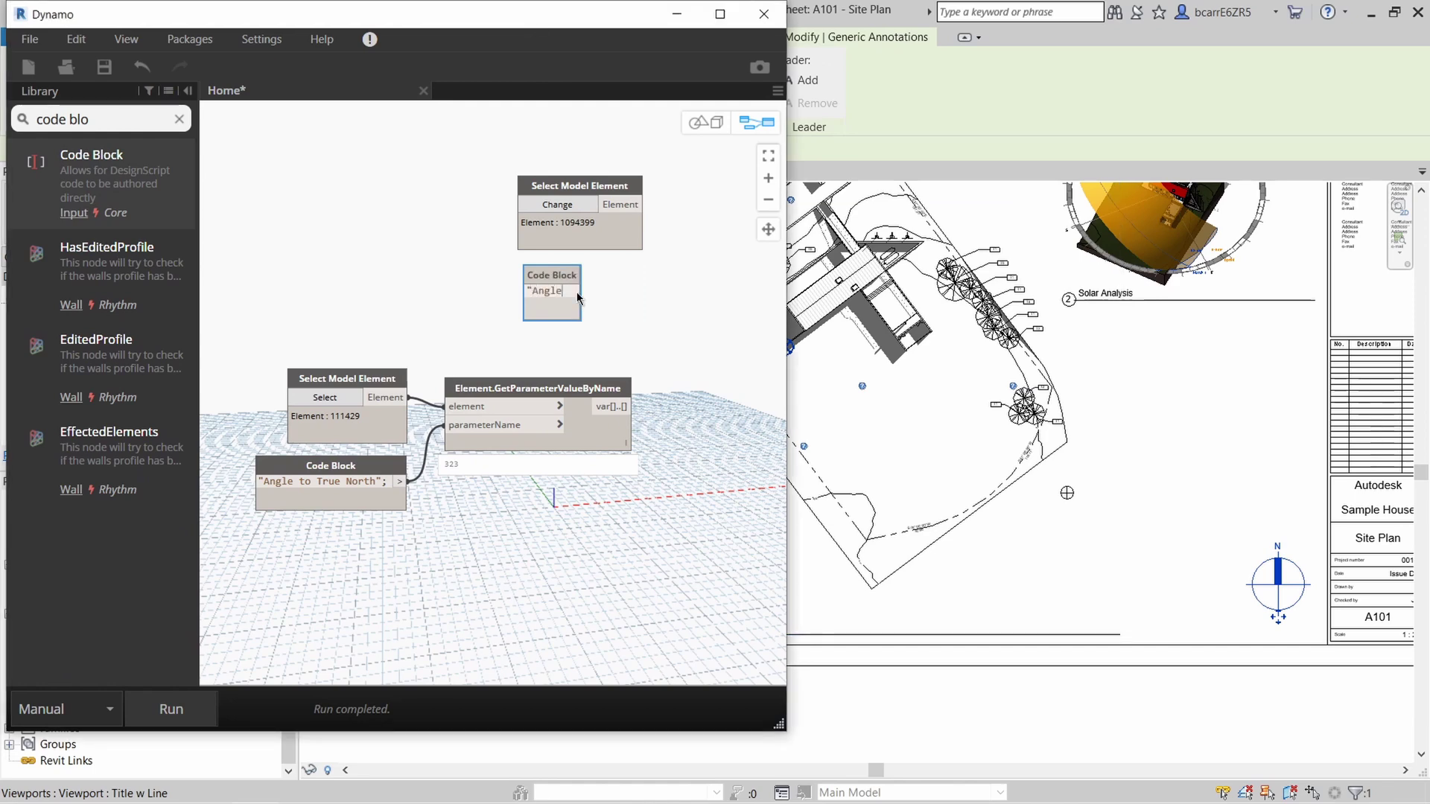
click(659, 305)
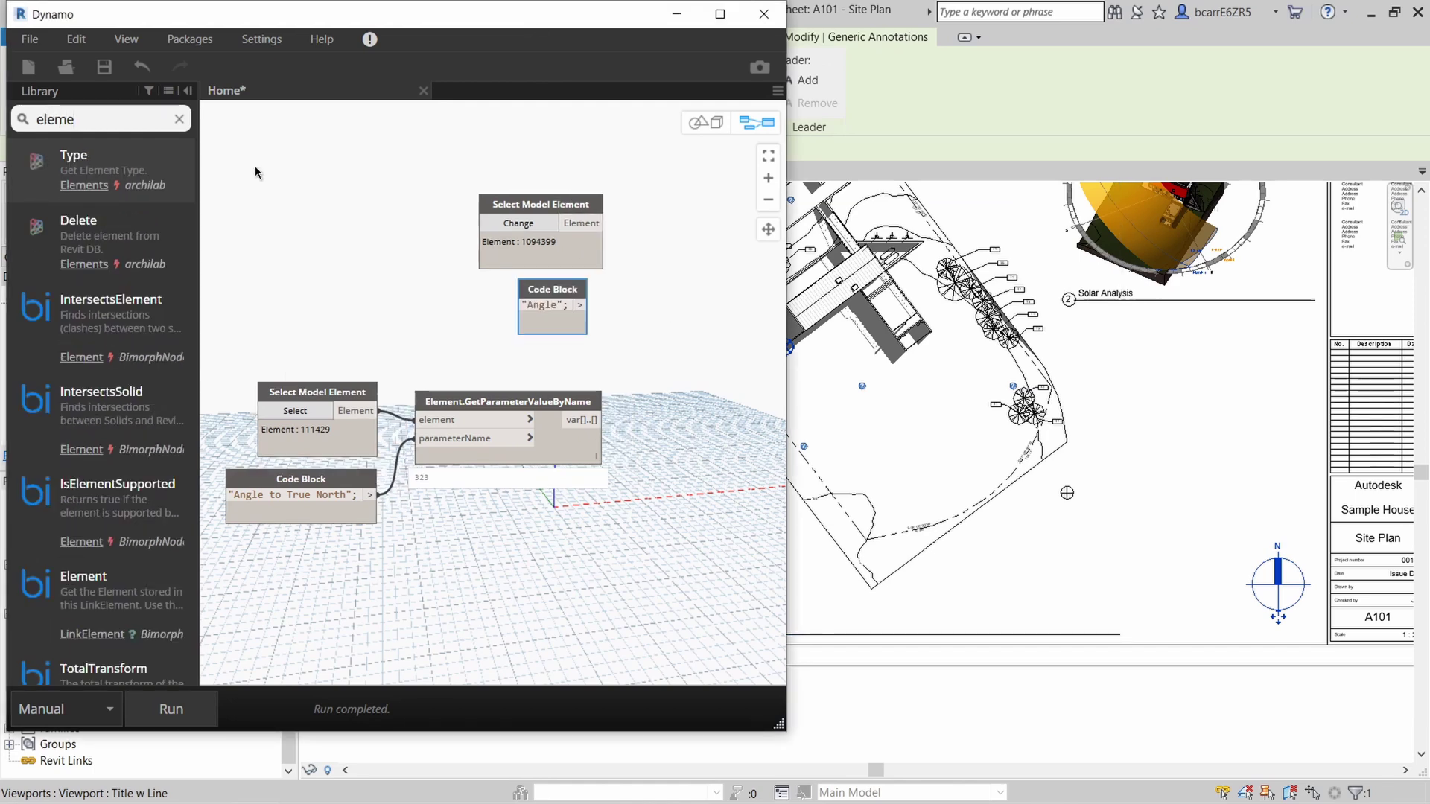
Step: Add an Element.SetParameterByName node beside the north arrow's Select Model Element node and the "Angle" Code Block
text(nt.setpara)
click(108, 169)
drag(614, 456, 698, 254)
Step: Connect the north arrow element, the "Angle" Code Block and the GetParameterValueByName output to SetParameterByName's element, parameterName and value inputs, and run the graph
click(584, 223)
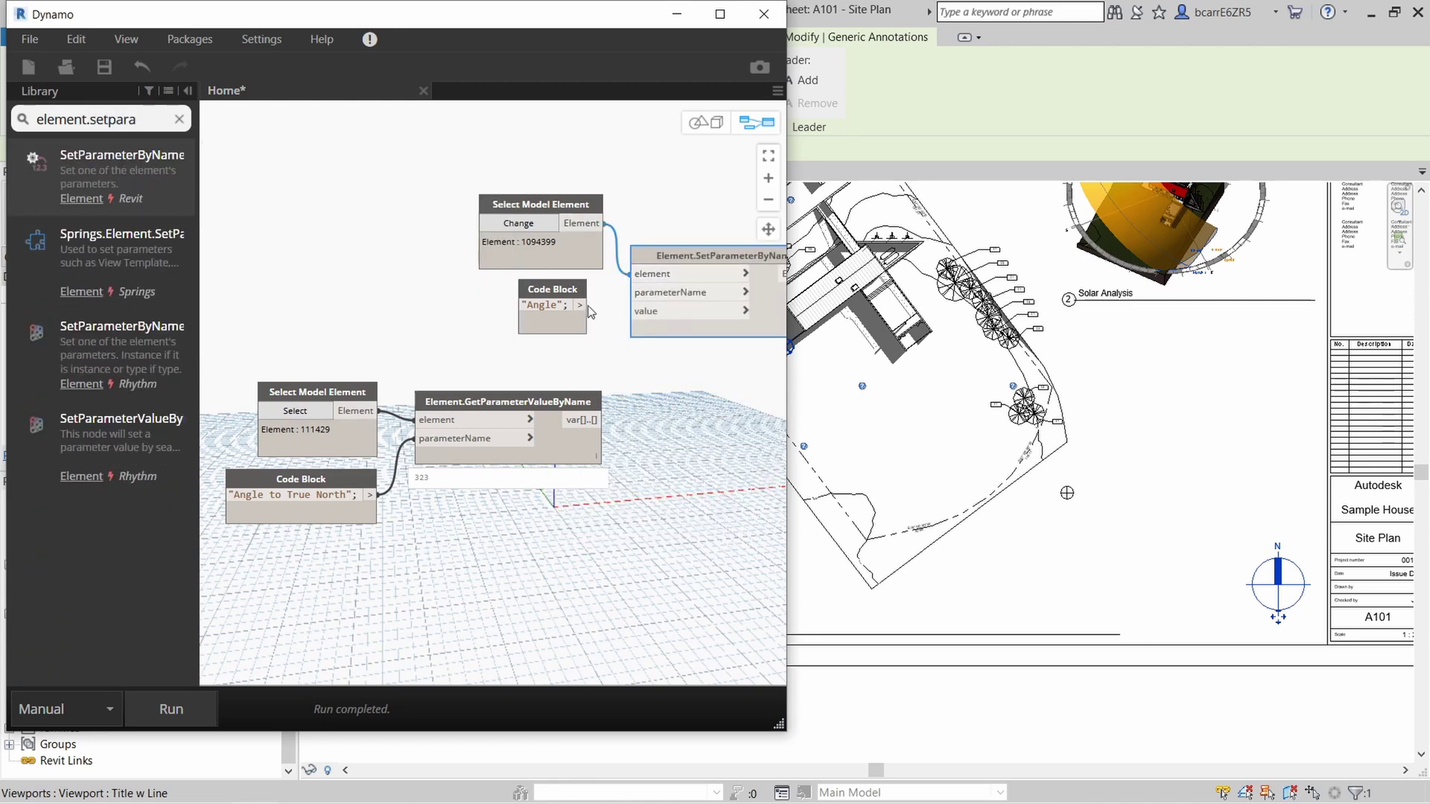
click(639, 294)
scroll(645, 351, up, 2)
click(633, 299)
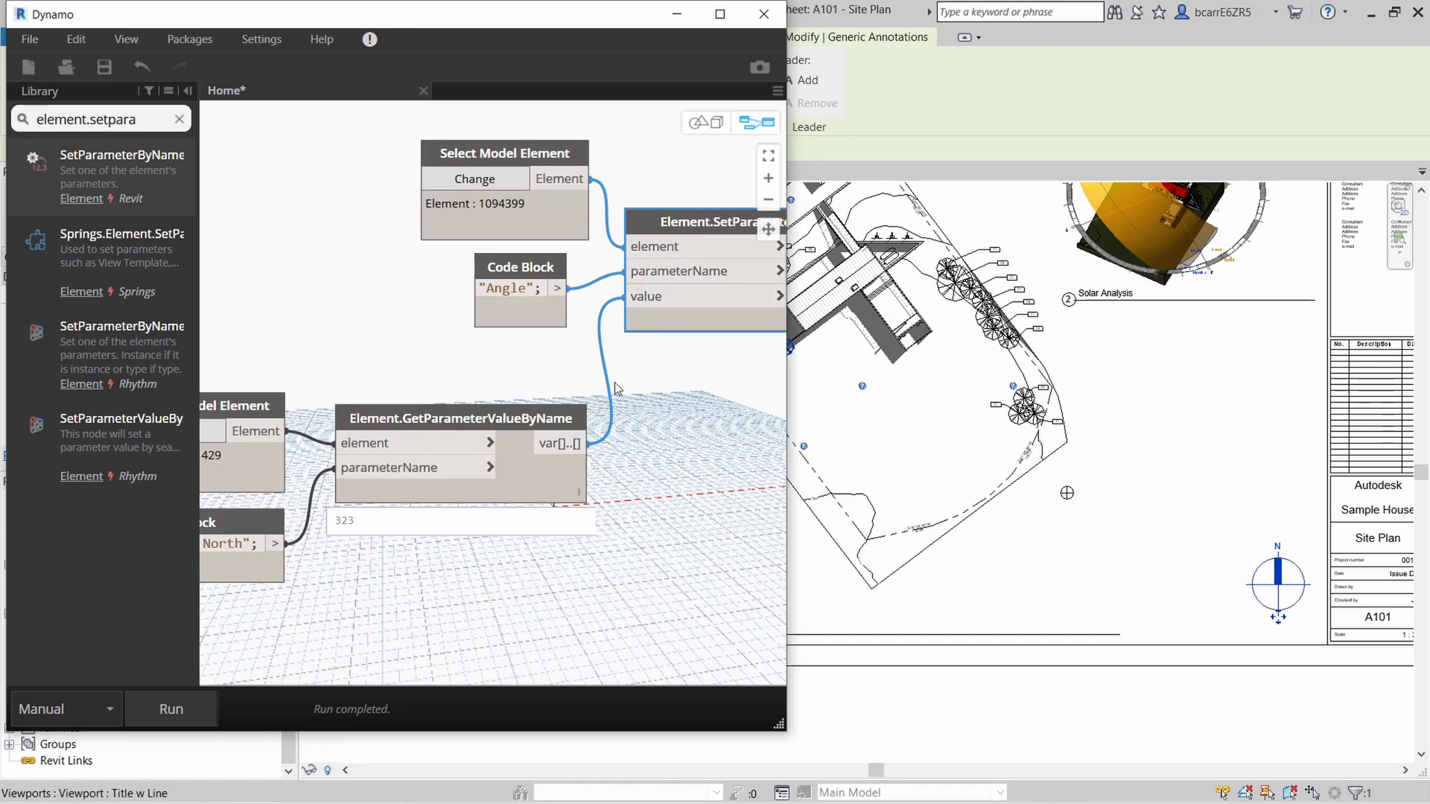
scroll(506, 355, down, 2)
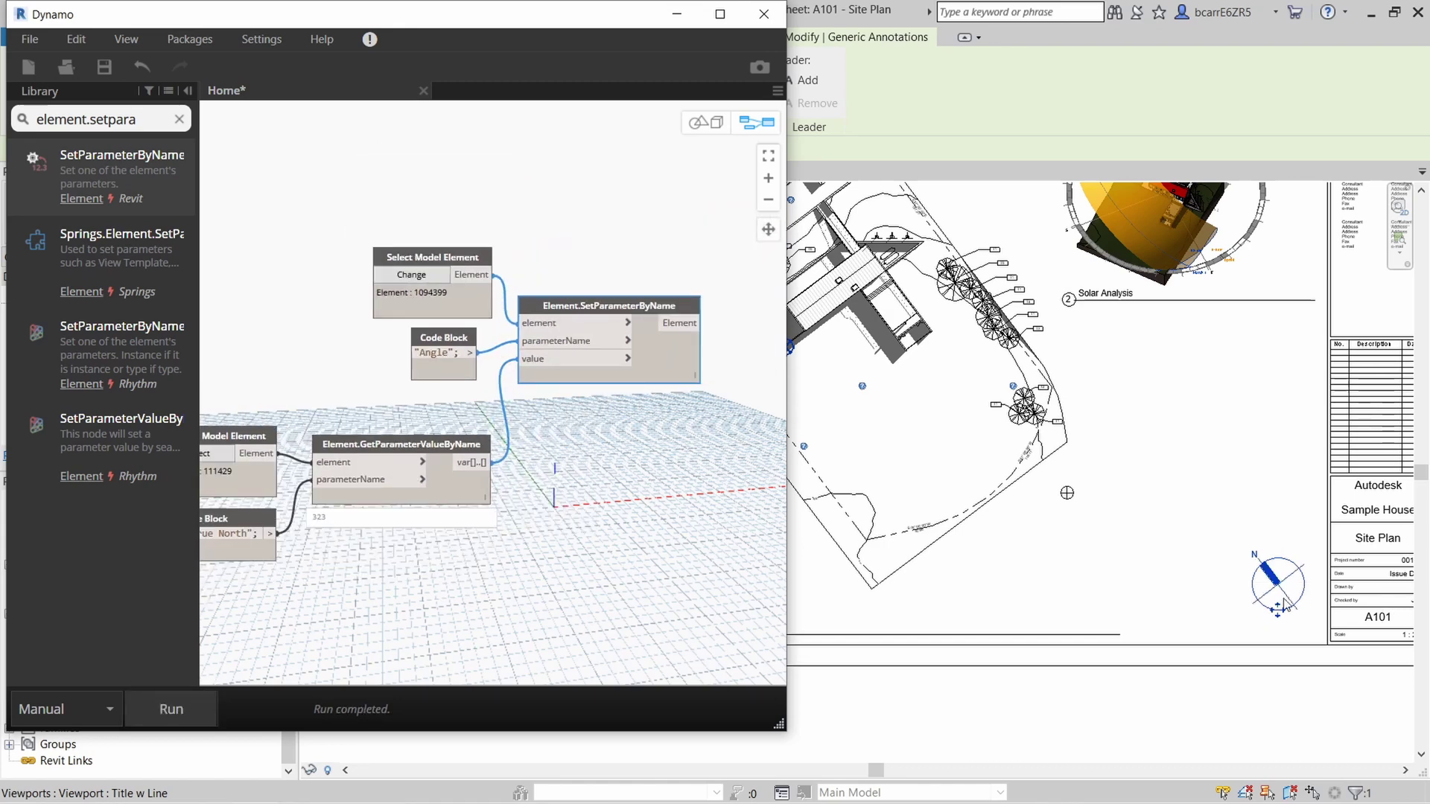
Step: In Revit, inspect the north arrow's rotation on sheet A101 up close and select the symbol
click(1209, 623)
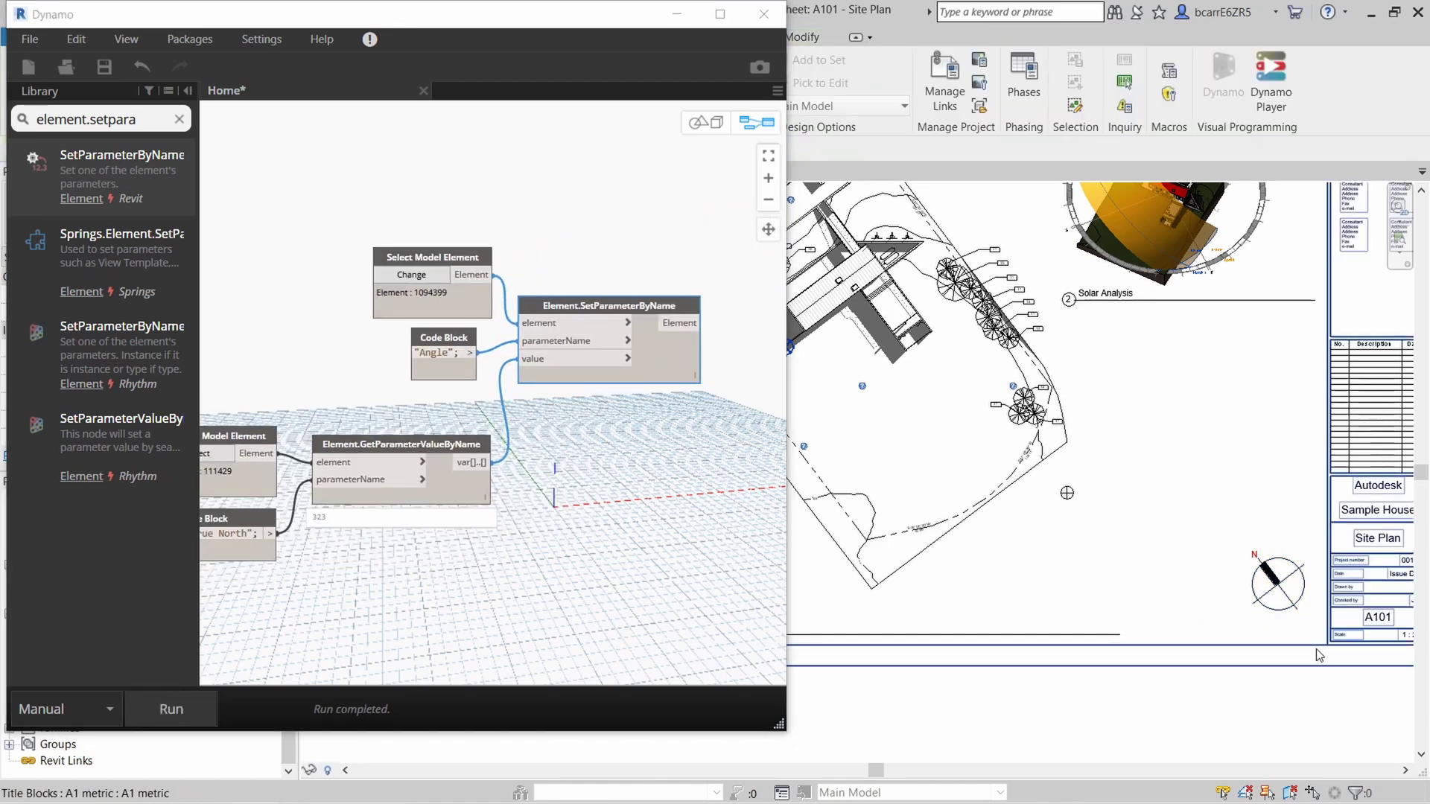
scroll(1299, 606, up, 2)
click(1251, 607)
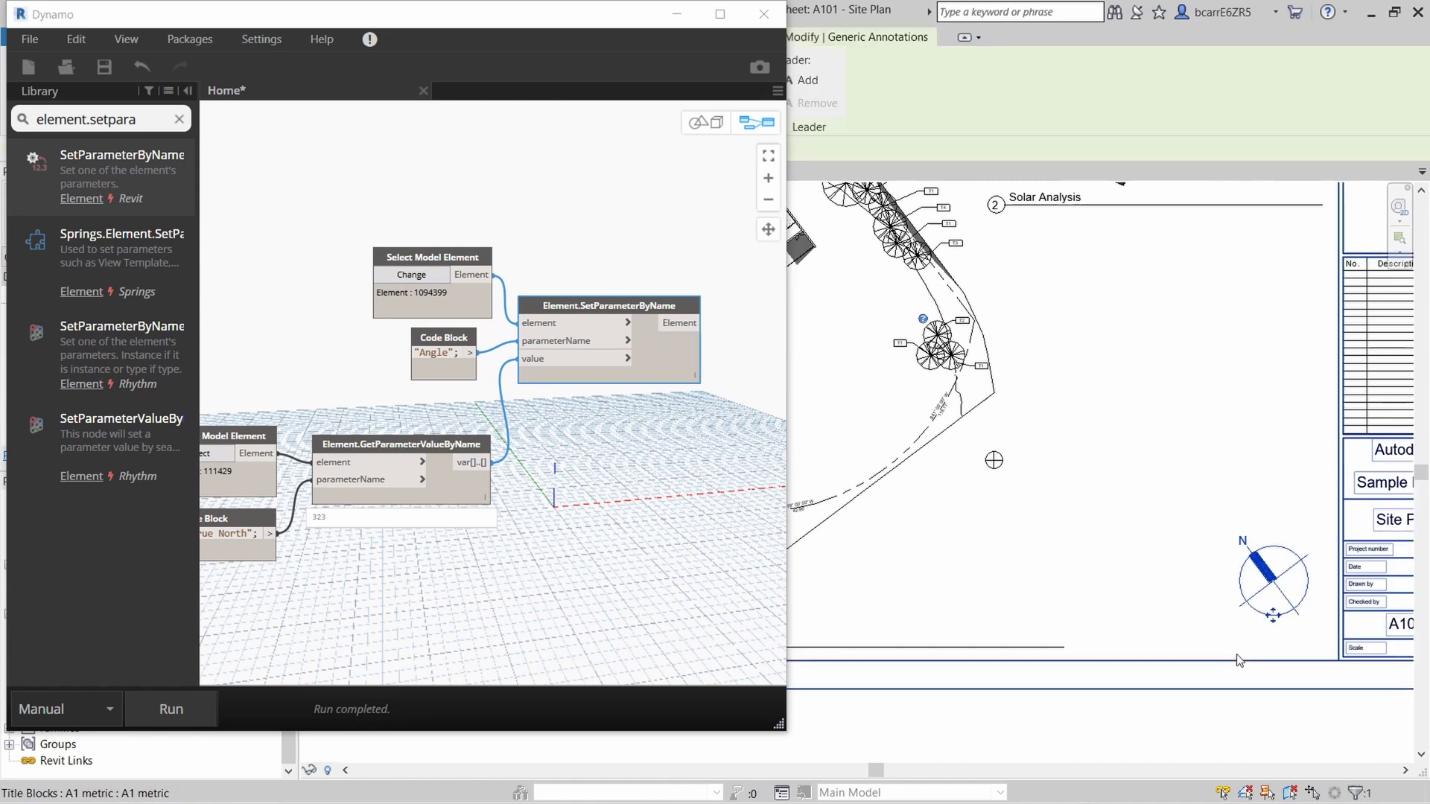